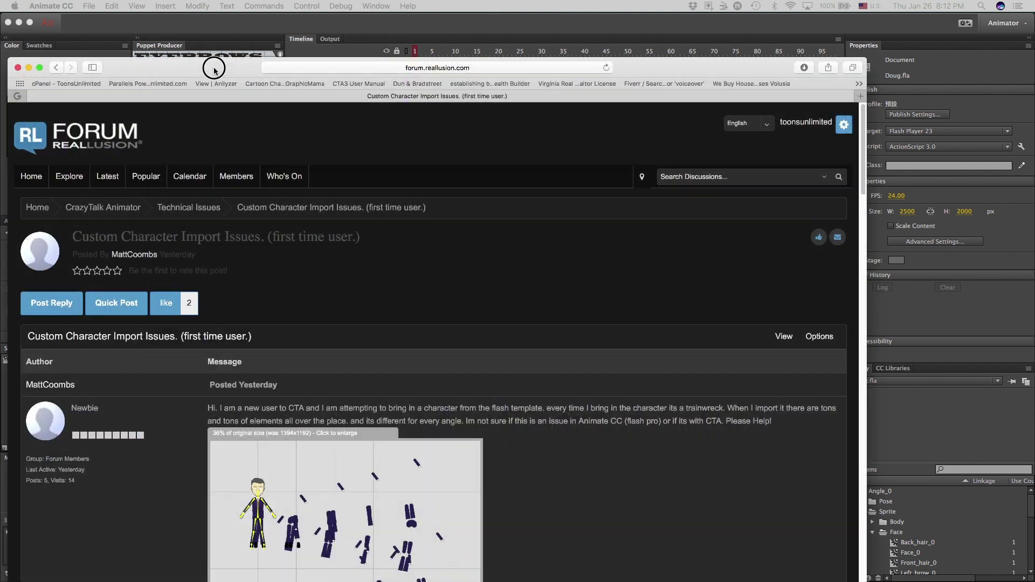
- Enlarge the forum post's image of the scattered suit parts, then minimize Safari to reveal Doug.fla
drag(208, 64, 243, 6)
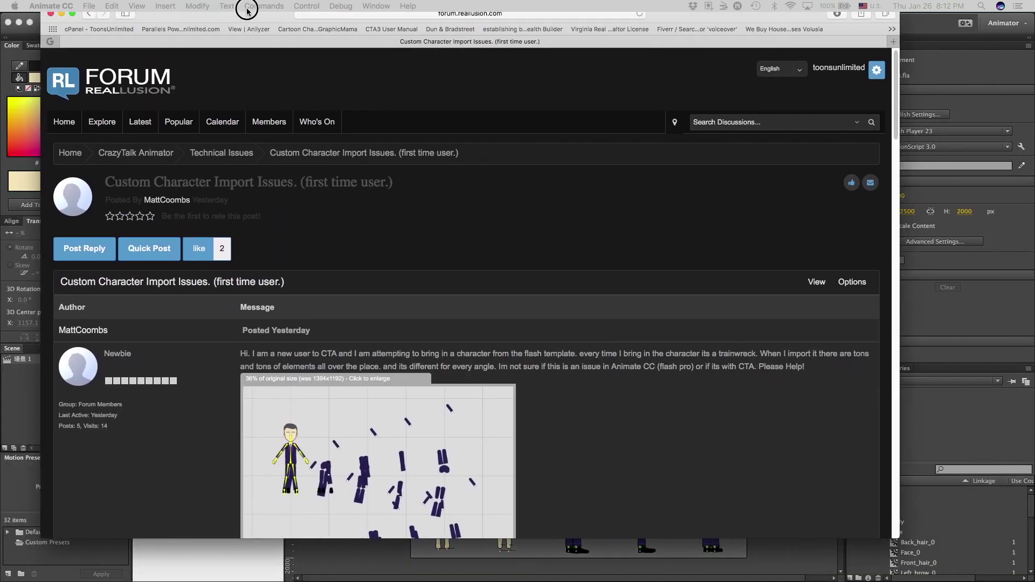
scroll(402, 300, down, 5)
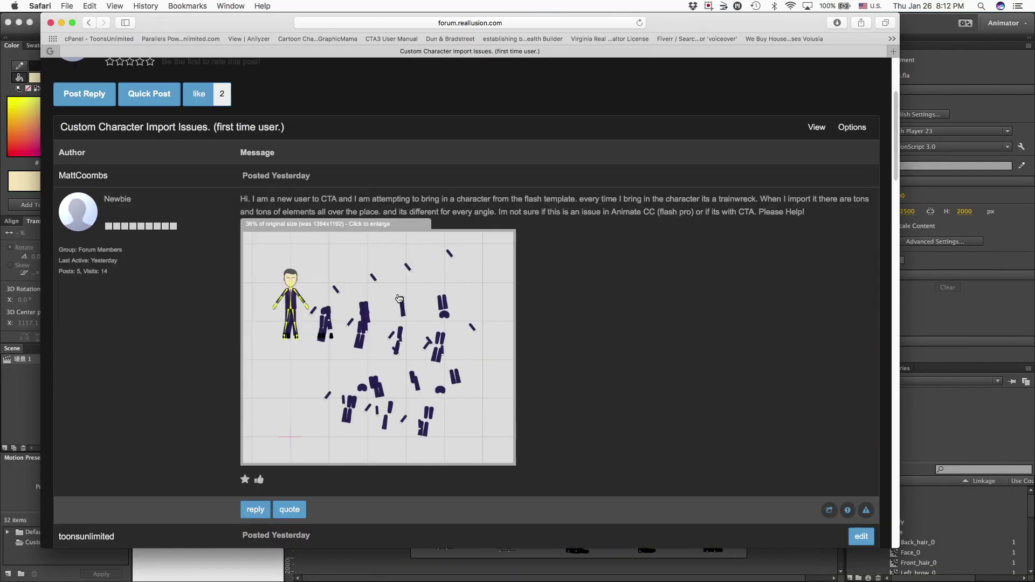
click(390, 345)
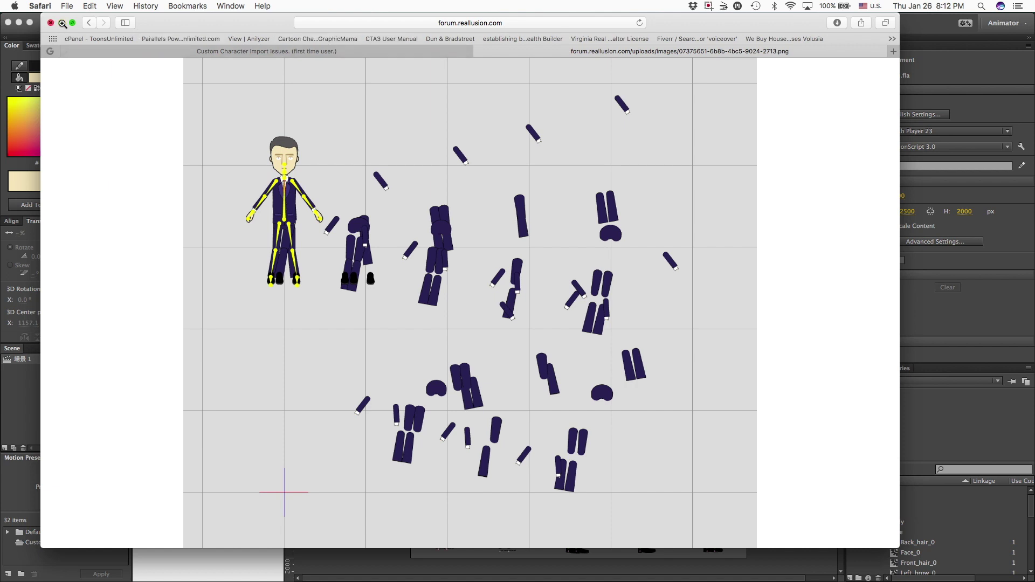
click(62, 23)
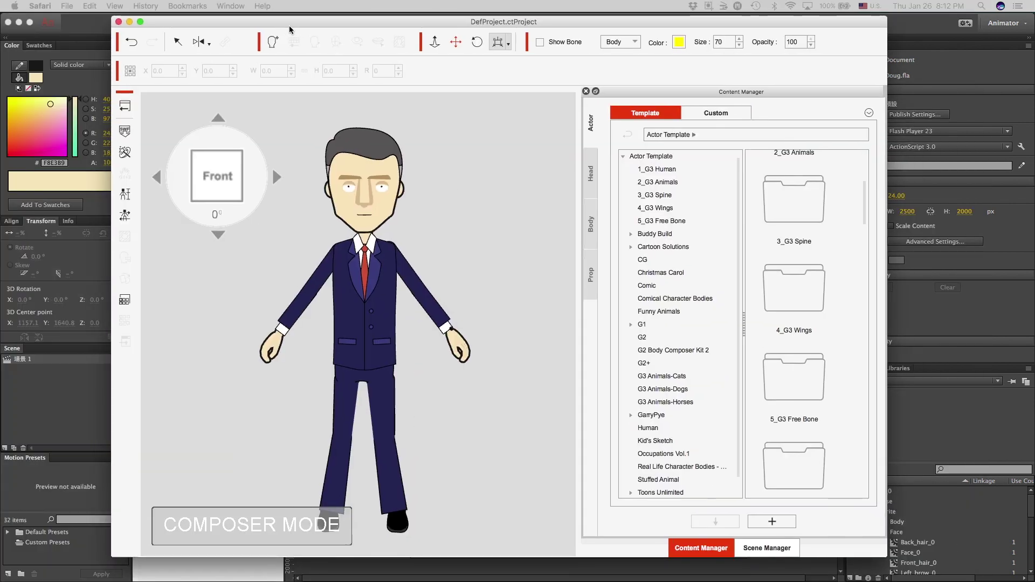
click(289, 29)
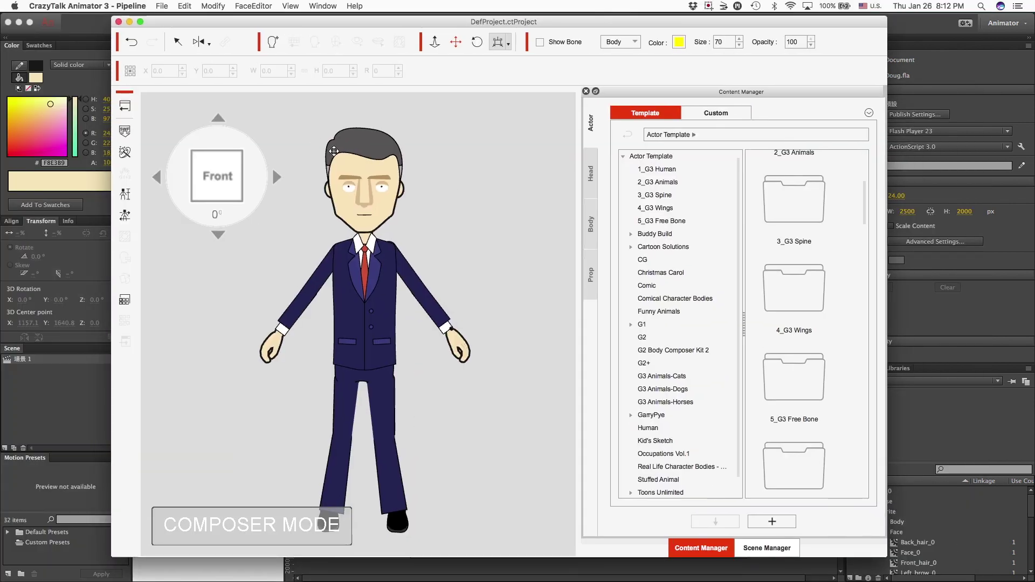
click(141, 21)
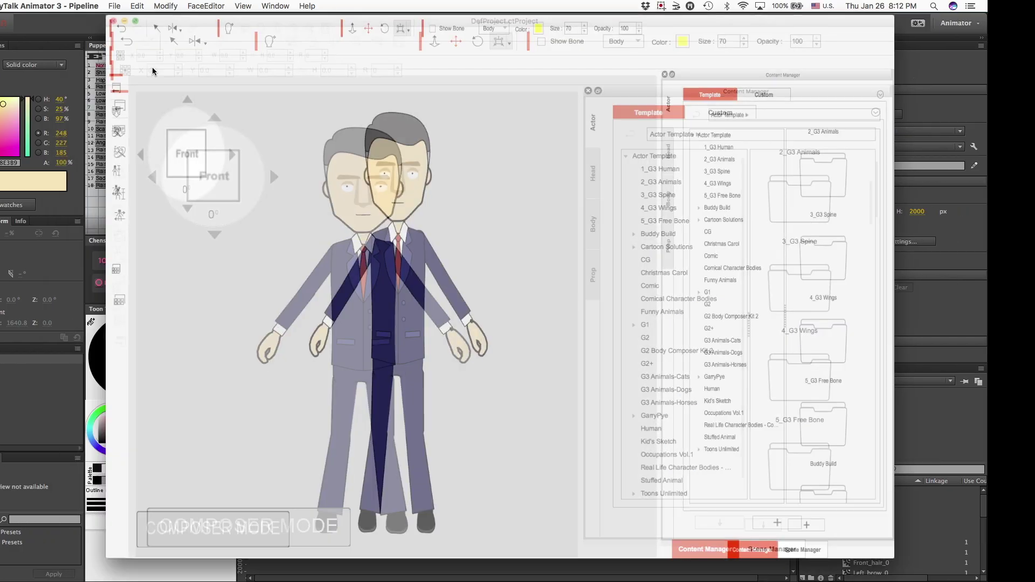
click(49, 151)
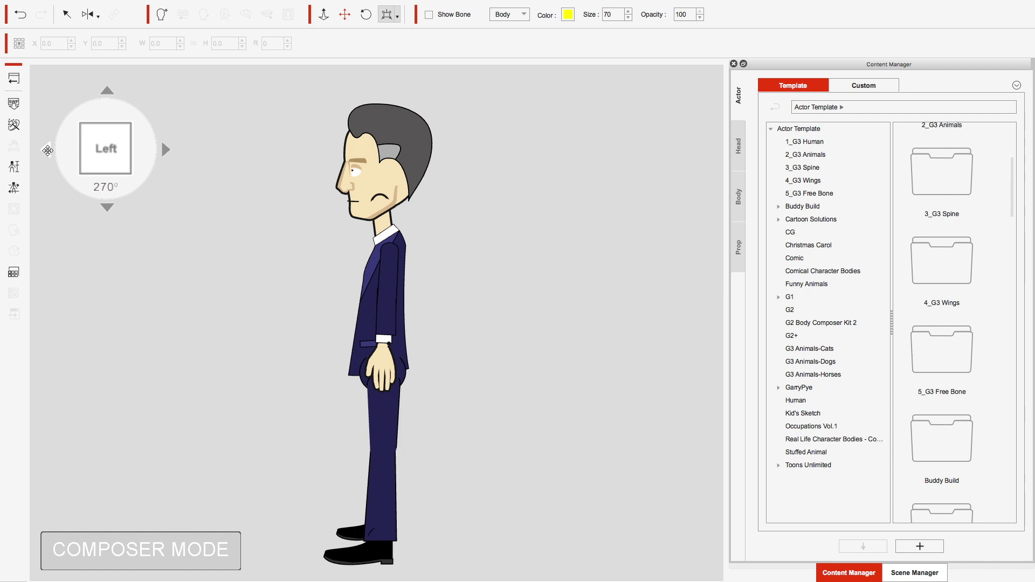
click(48, 150)
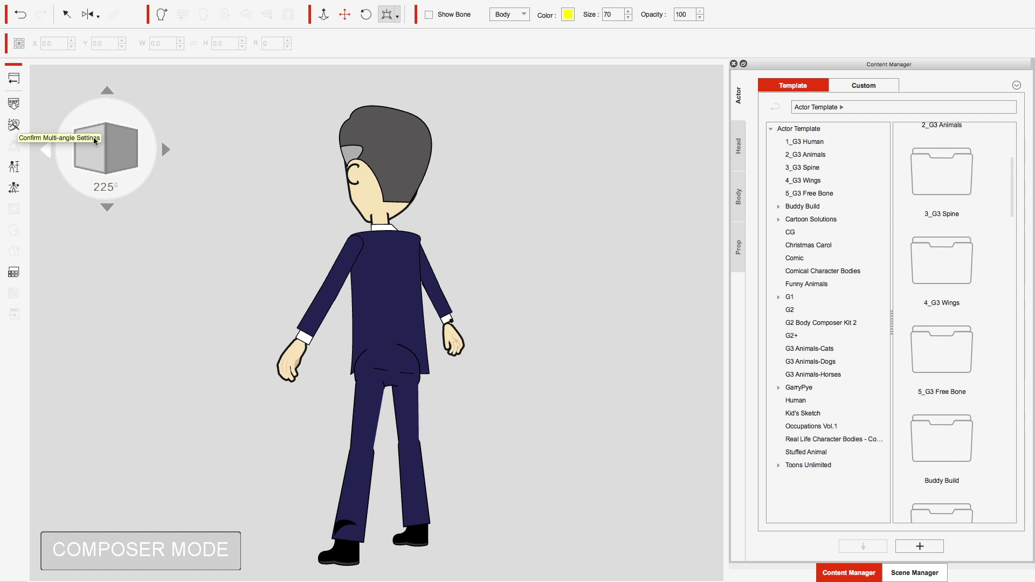
click(46, 151)
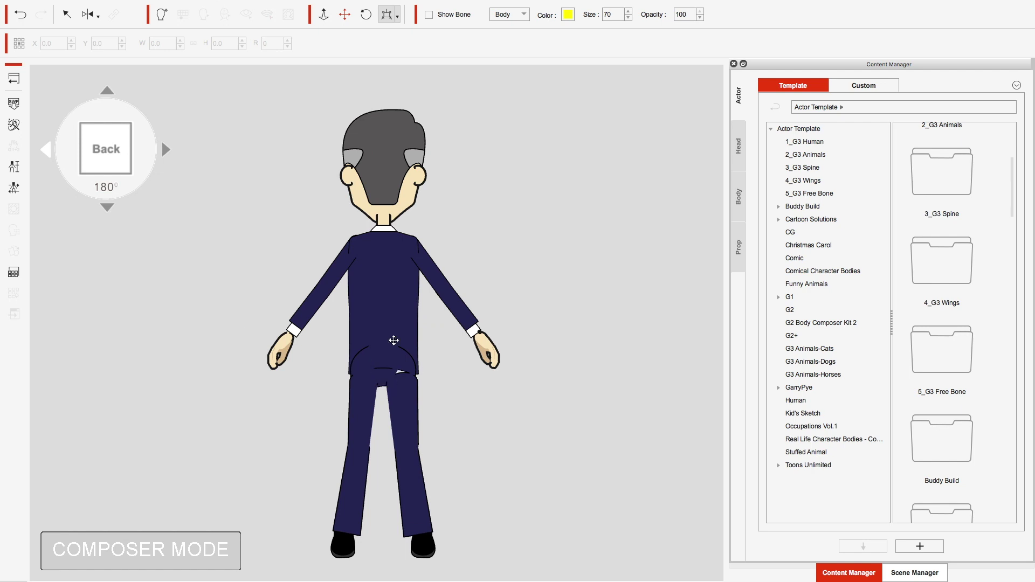
click(46, 151)
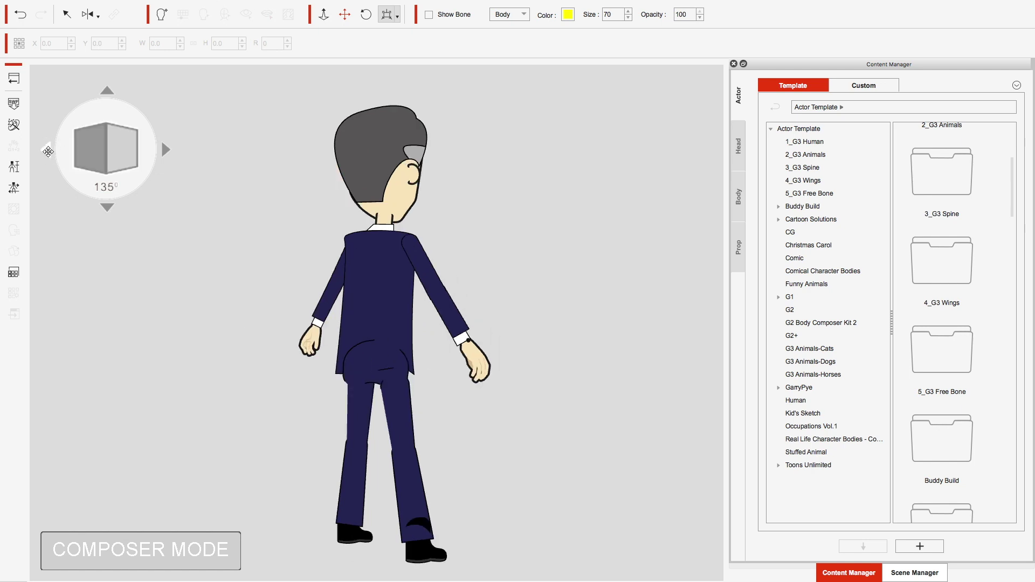
click(48, 151)
click(47, 151)
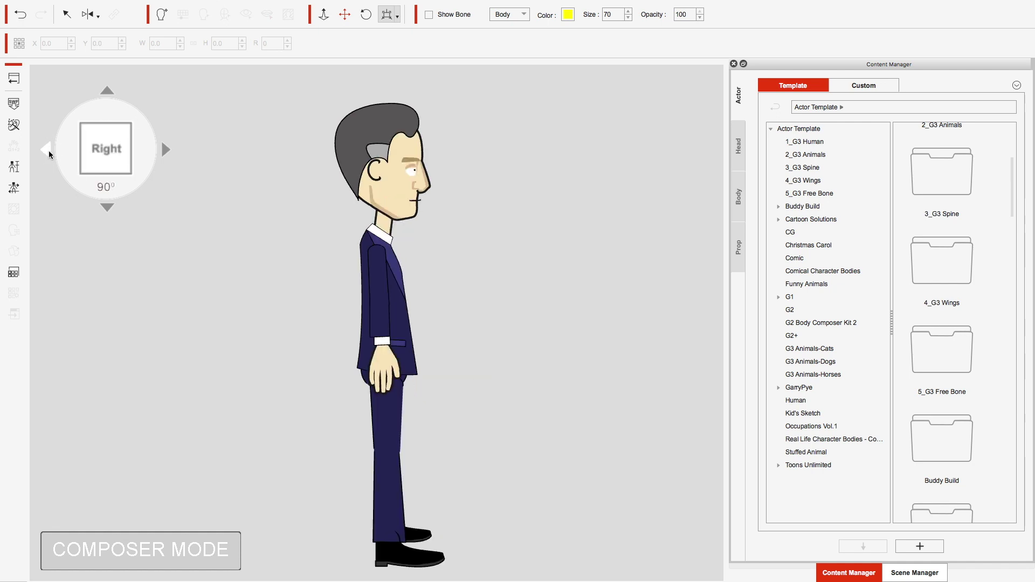
click(48, 152)
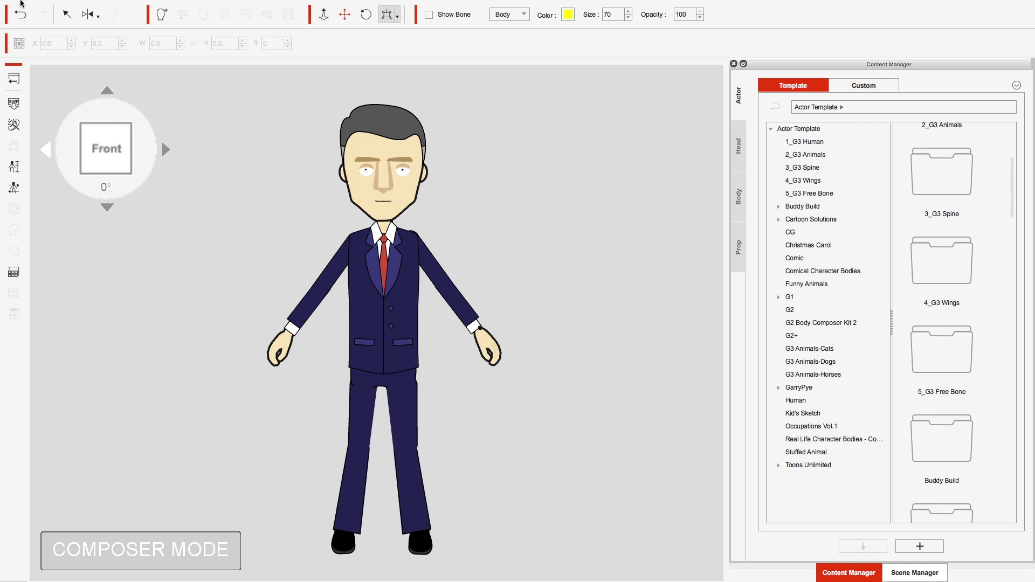
click(29, 18)
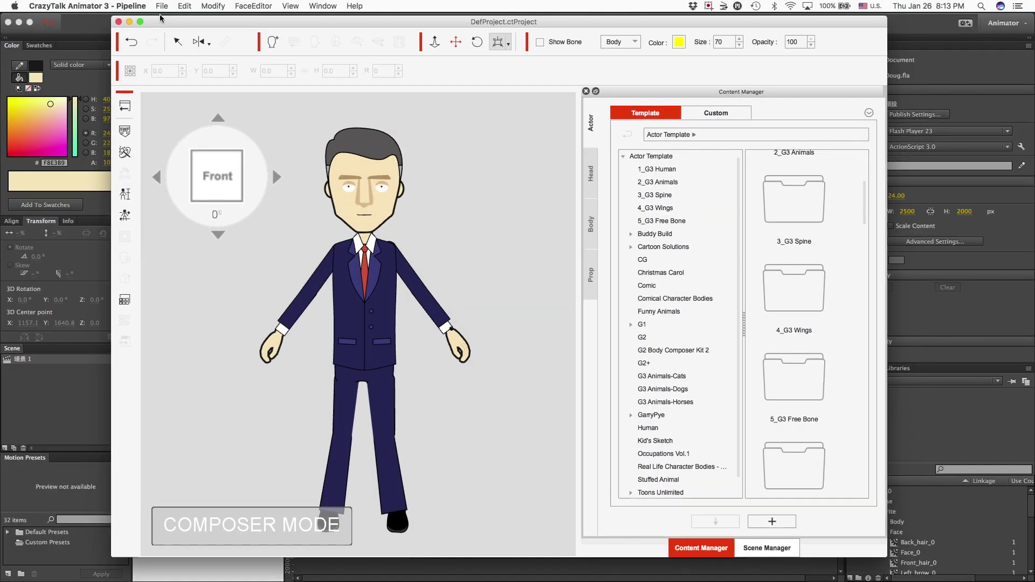
key(super+m)
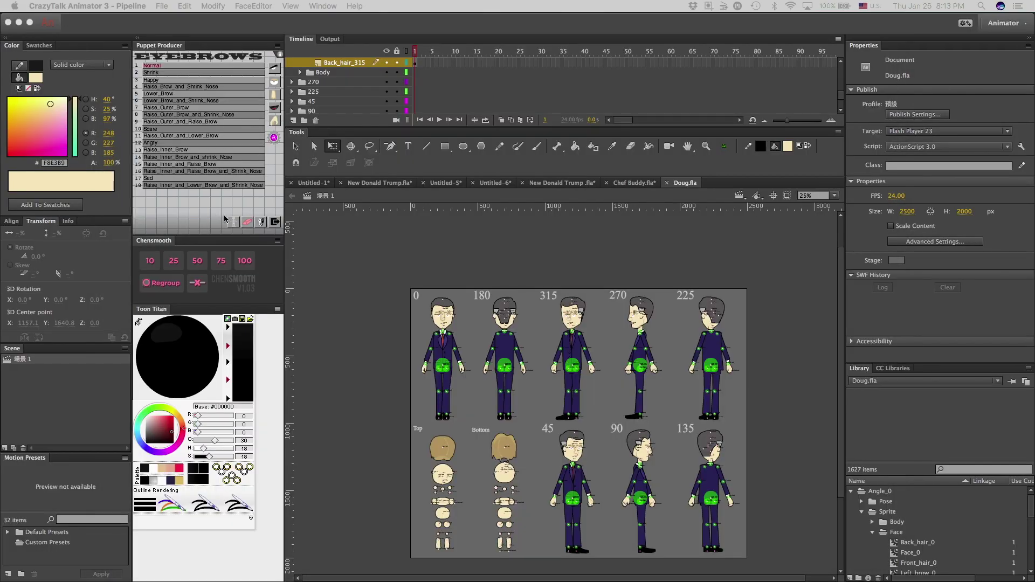
- Zoom the stage to 100% and hide the pivot_0 and pivot base layers in the 0 angle folder
click(446, 323)
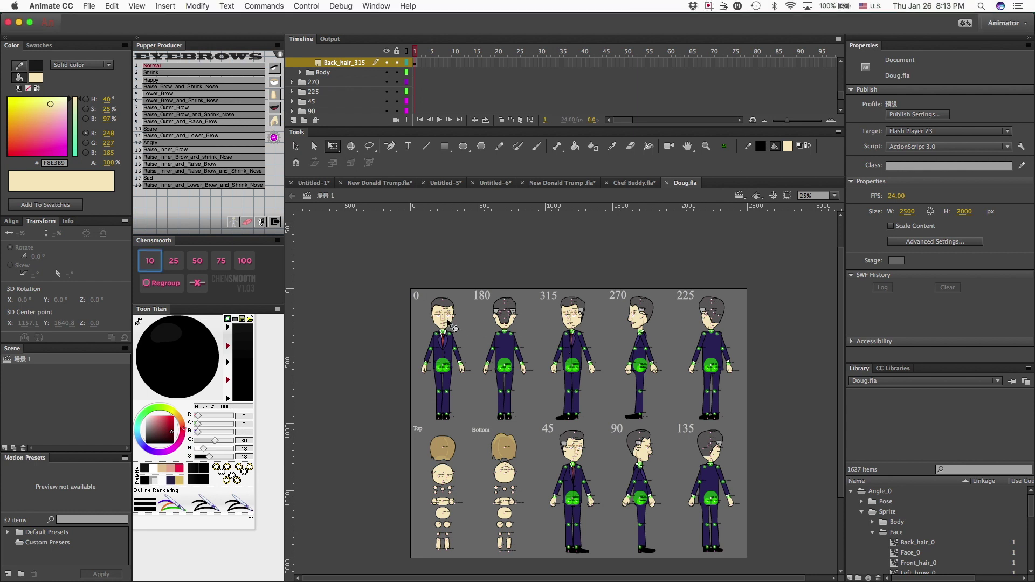
key(super+equal)
key(super+equal)
scroll(447, 322, up, 10)
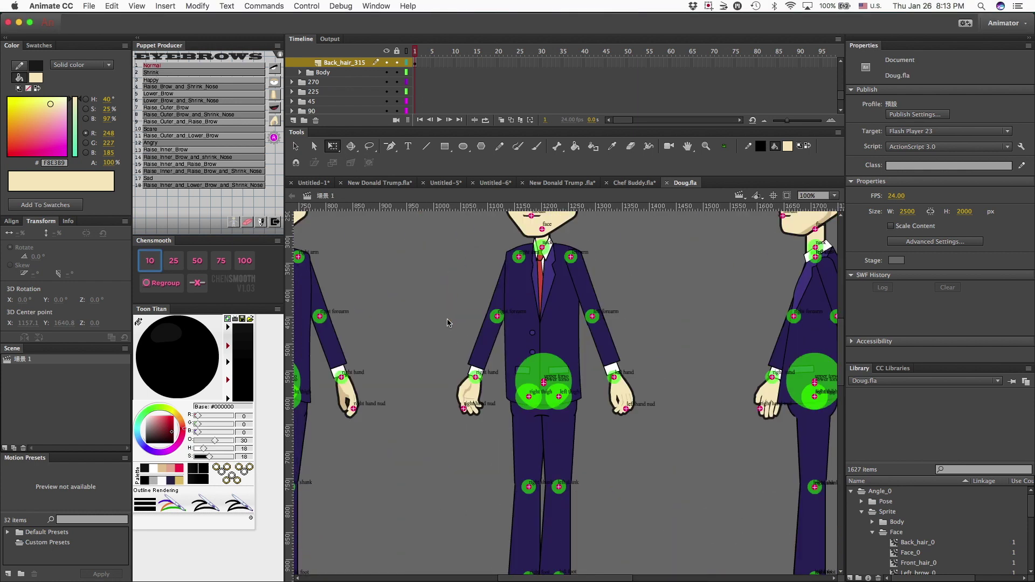
scroll(448, 322, left, 10)
scroll(447, 322, right, 3)
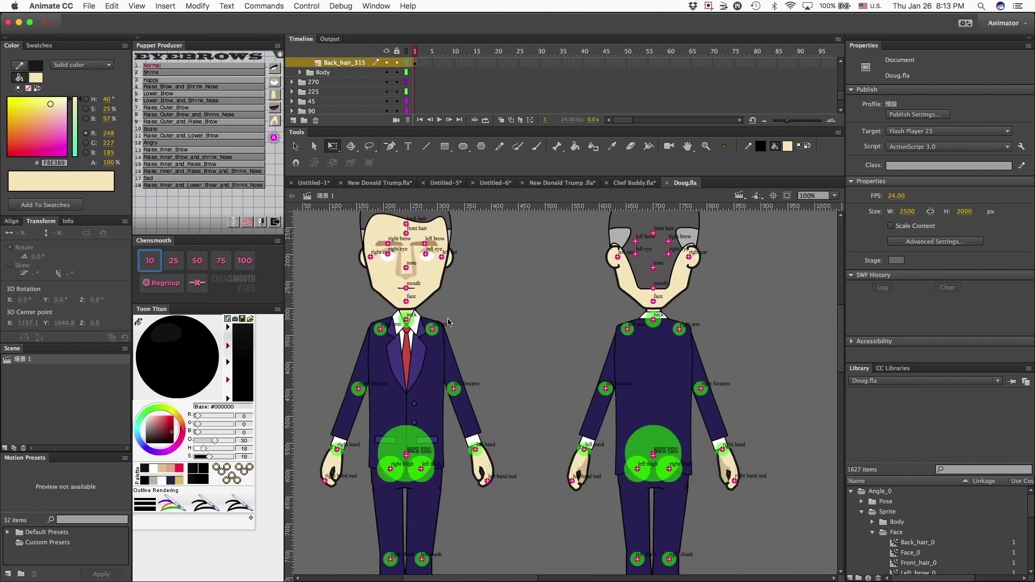
scroll(485, 318, left, 5)
scroll(485, 318, up, 2)
scroll(539, 310, down, 2)
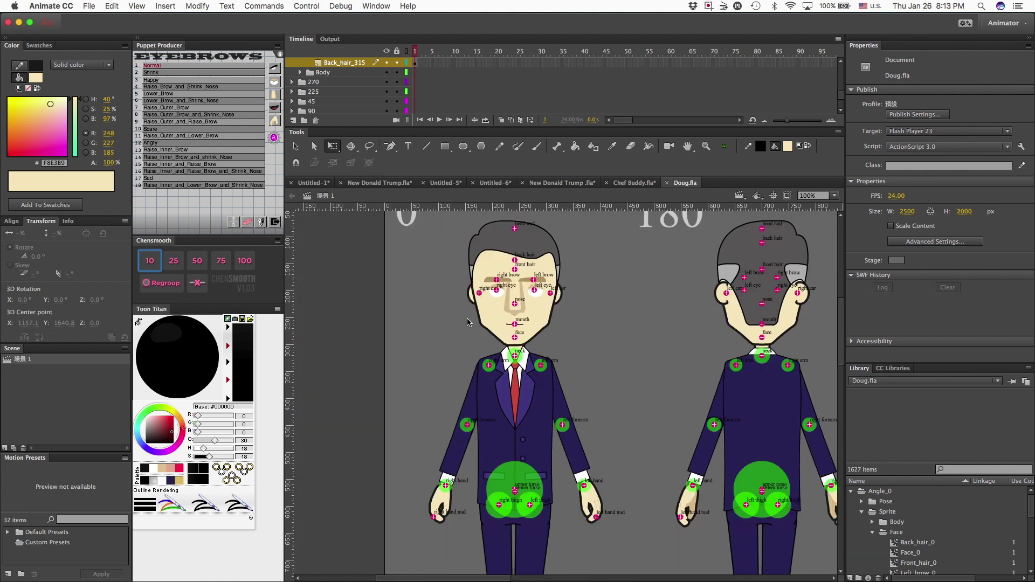
click(515, 232)
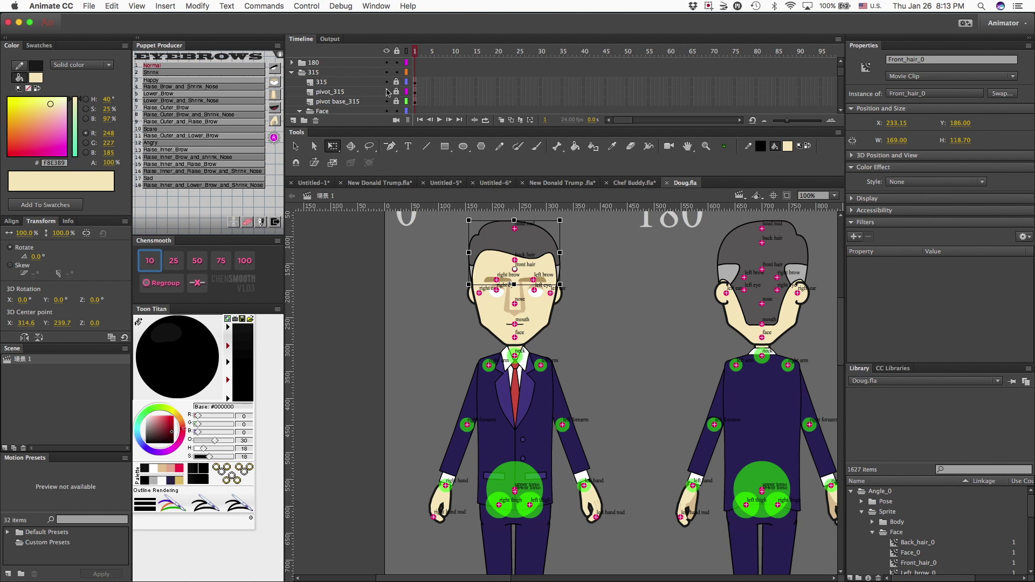
scroll(376, 77, up, 1)
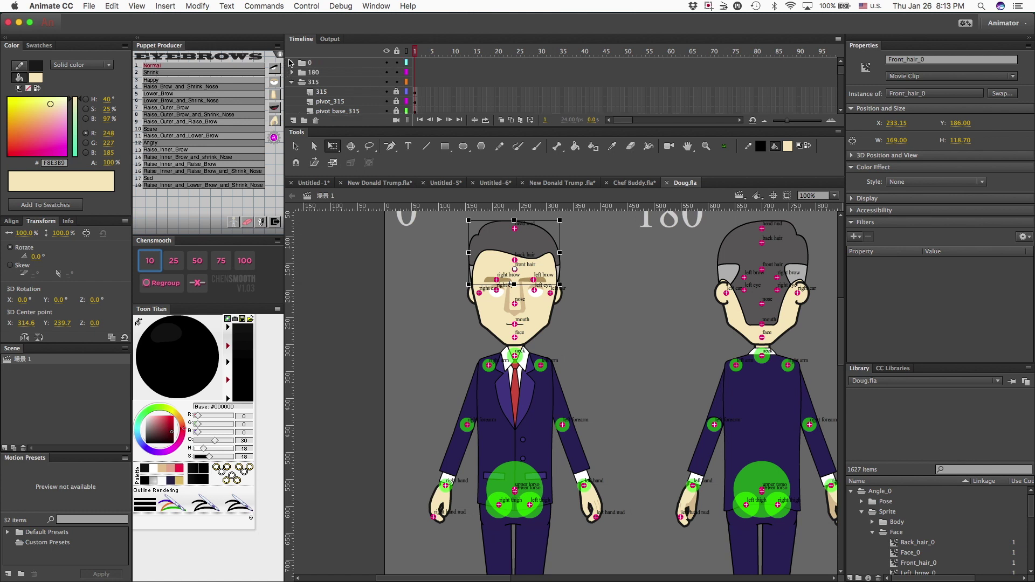
click(291, 62)
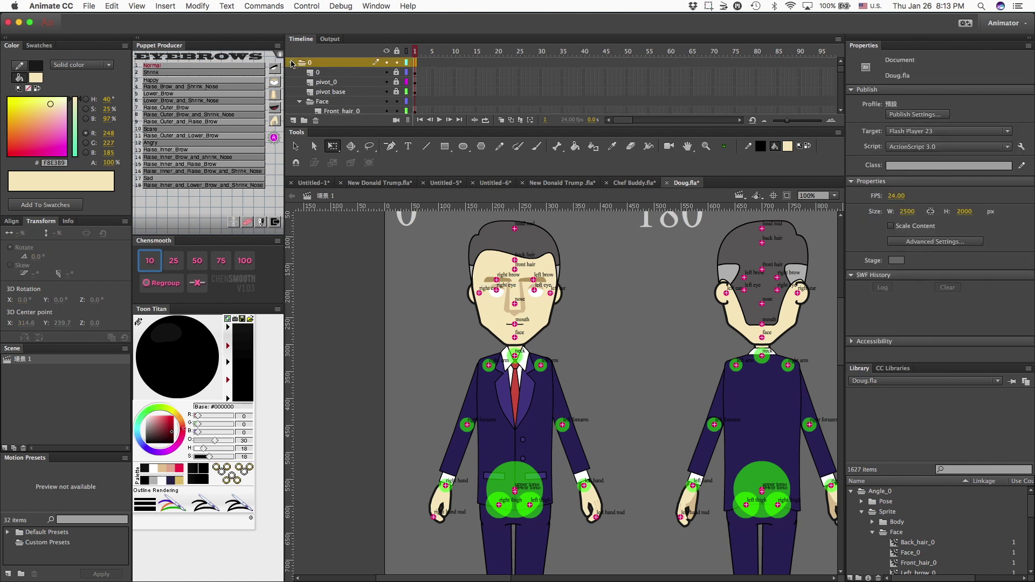
click(387, 83)
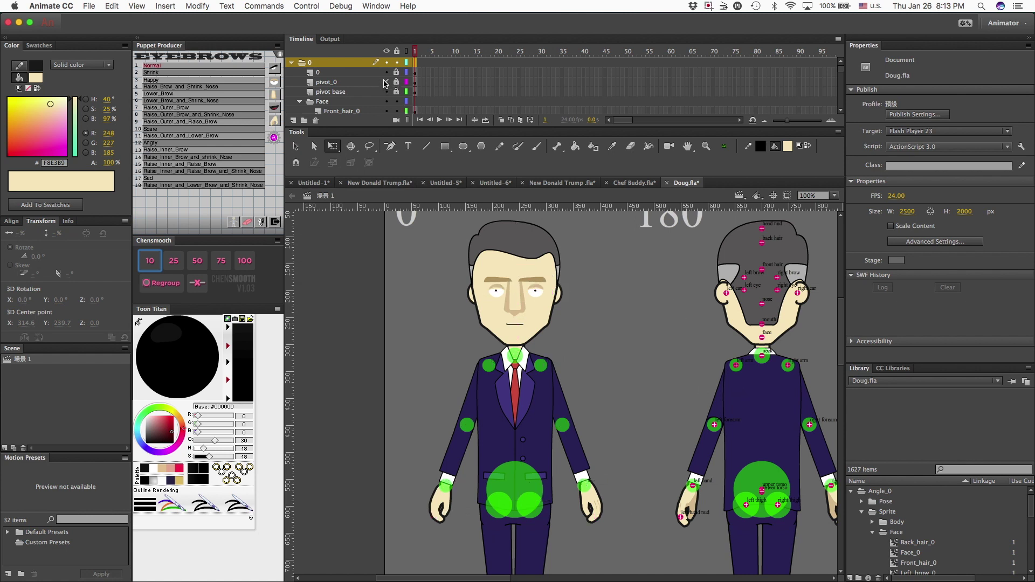
click(386, 91)
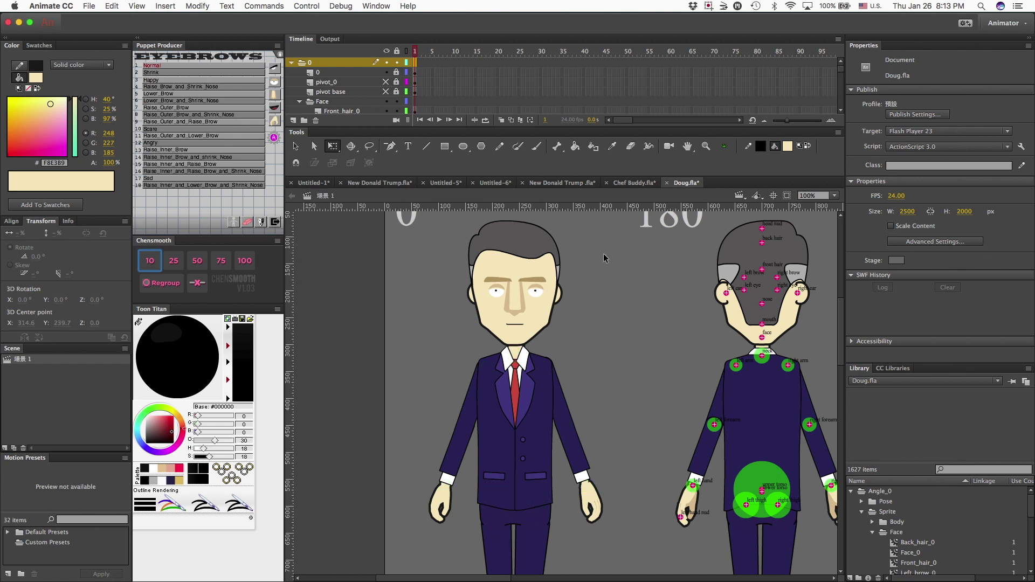
scroll(772, 312, right, 5)
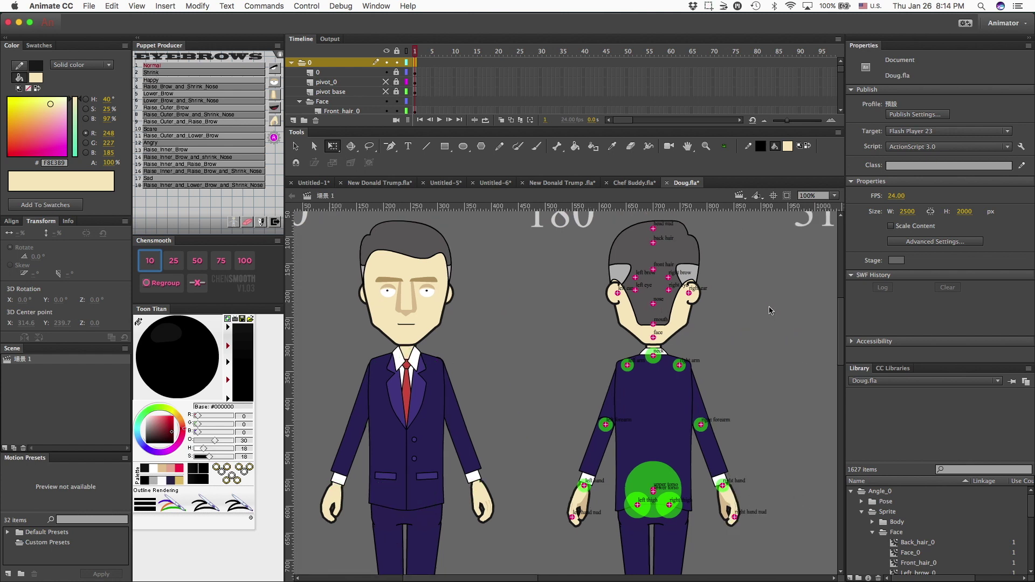
- Expand the 180 angle folder and hide its pivot_180 and pivot base layers
click(673, 294)
scroll(297, 75, up, 5)
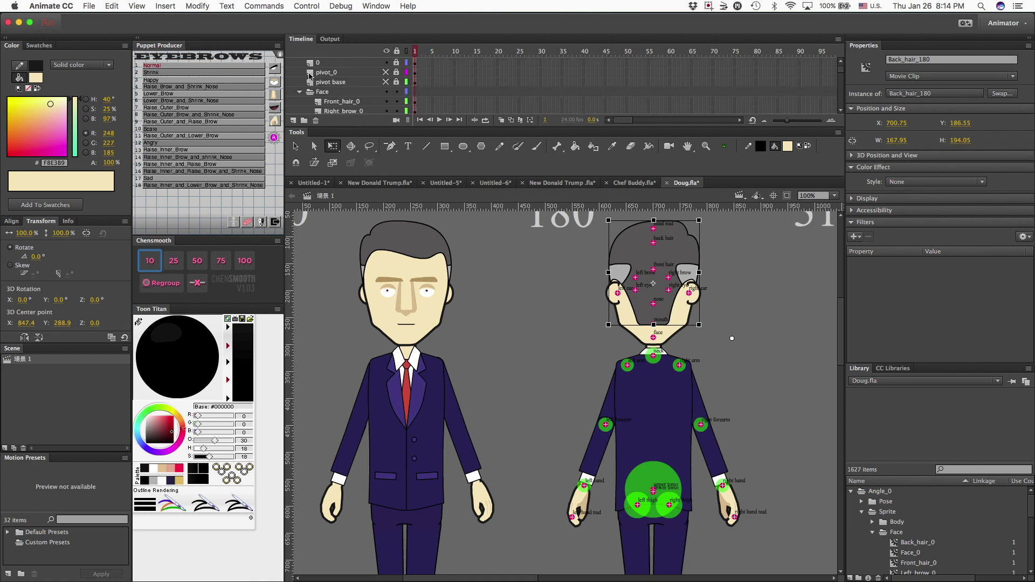
scroll(310, 76, down, 4)
scroll(310, 75, up, 5)
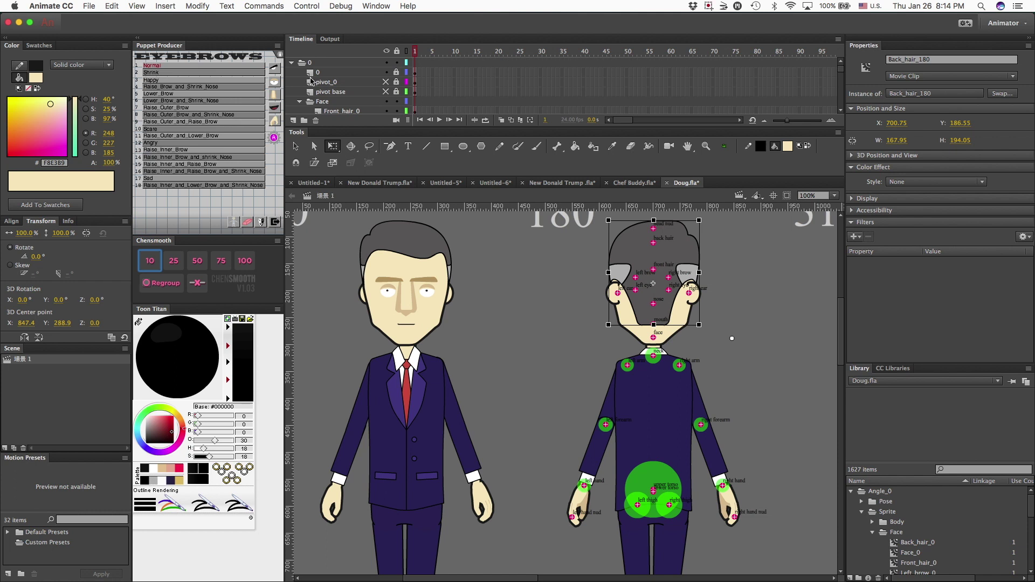
click(292, 62)
click(300, 72)
click(292, 72)
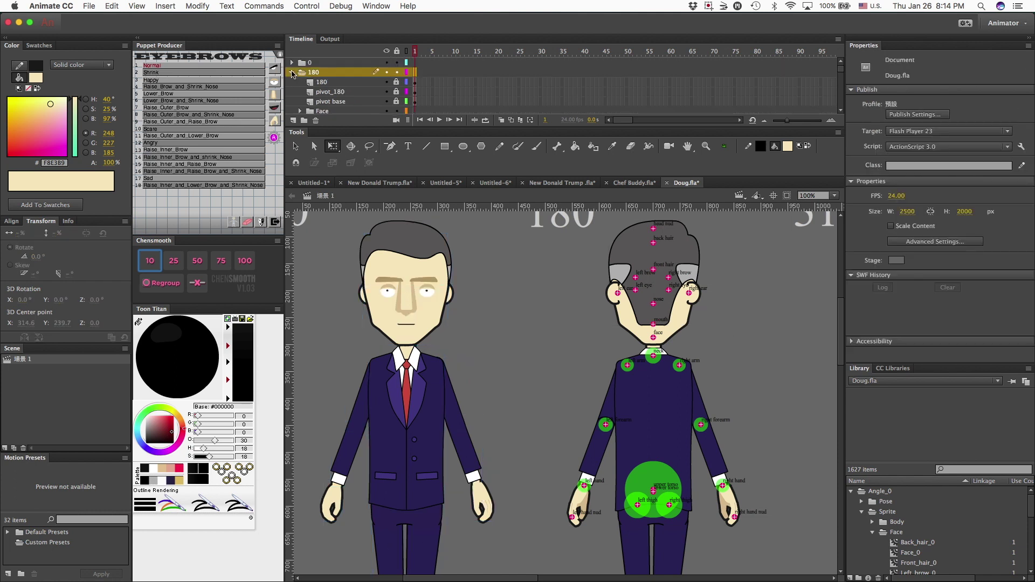
click(318, 93)
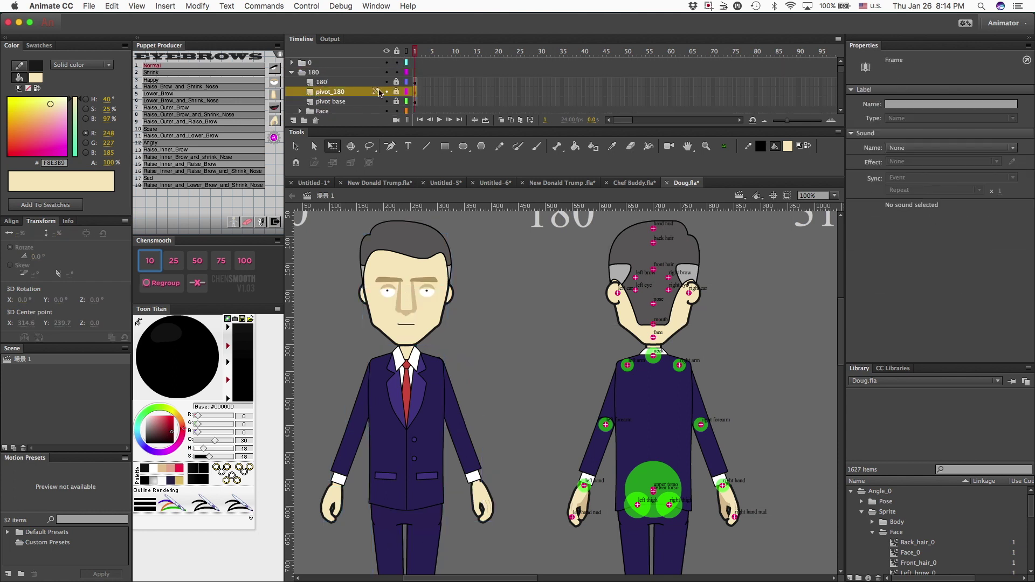
click(386, 92)
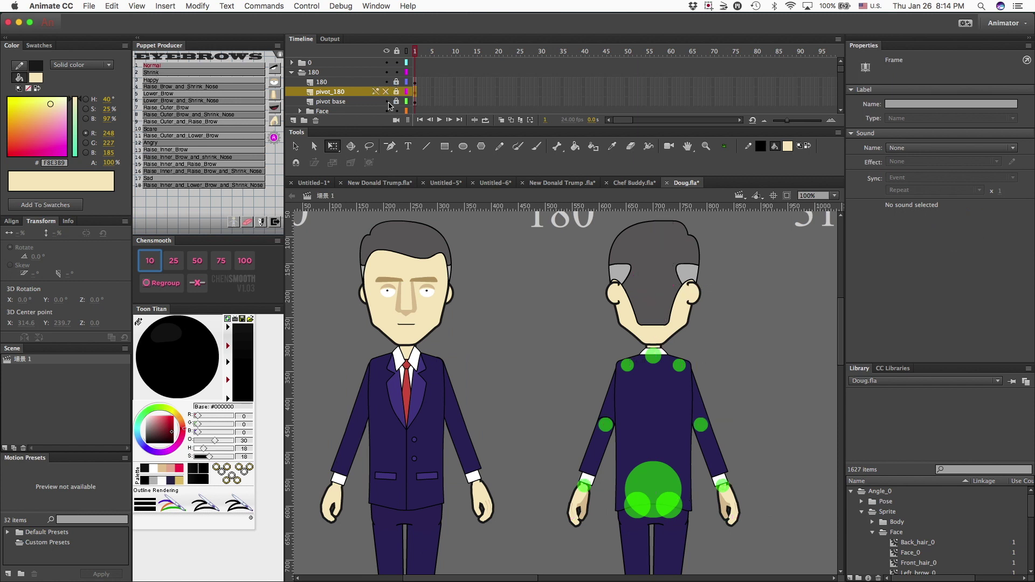
click(387, 101)
click(510, 367)
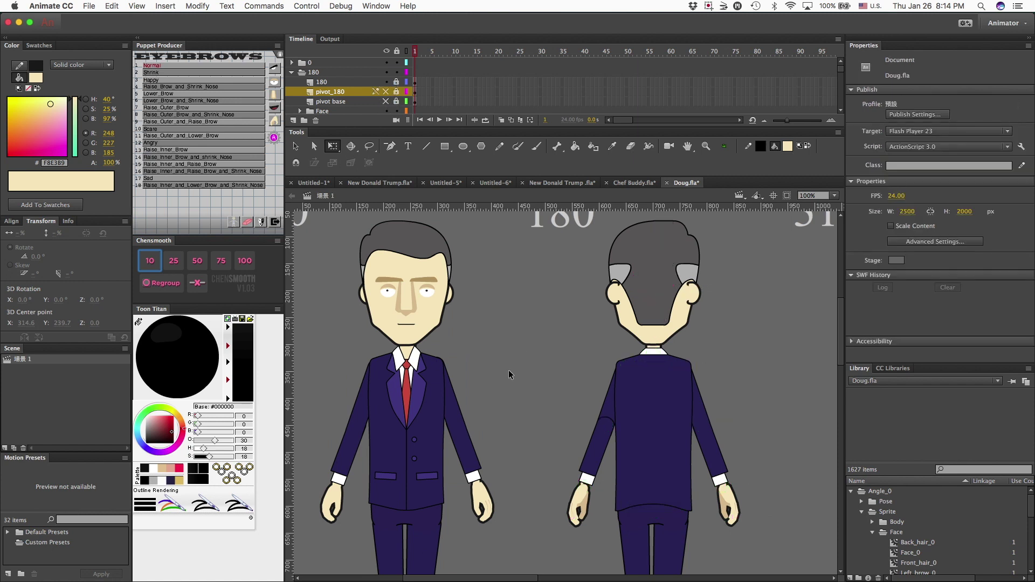
click(600, 449)
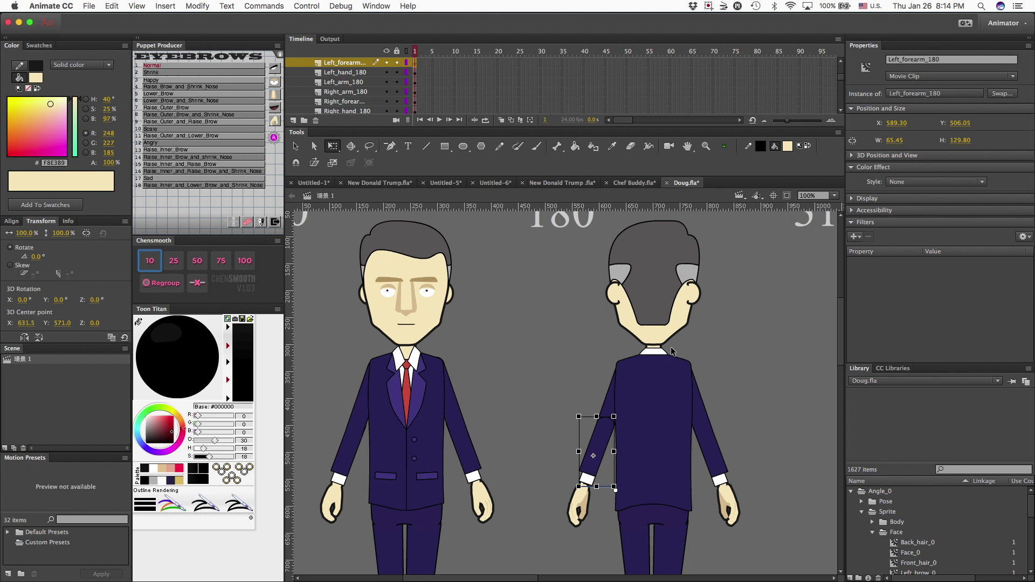
click(463, 454)
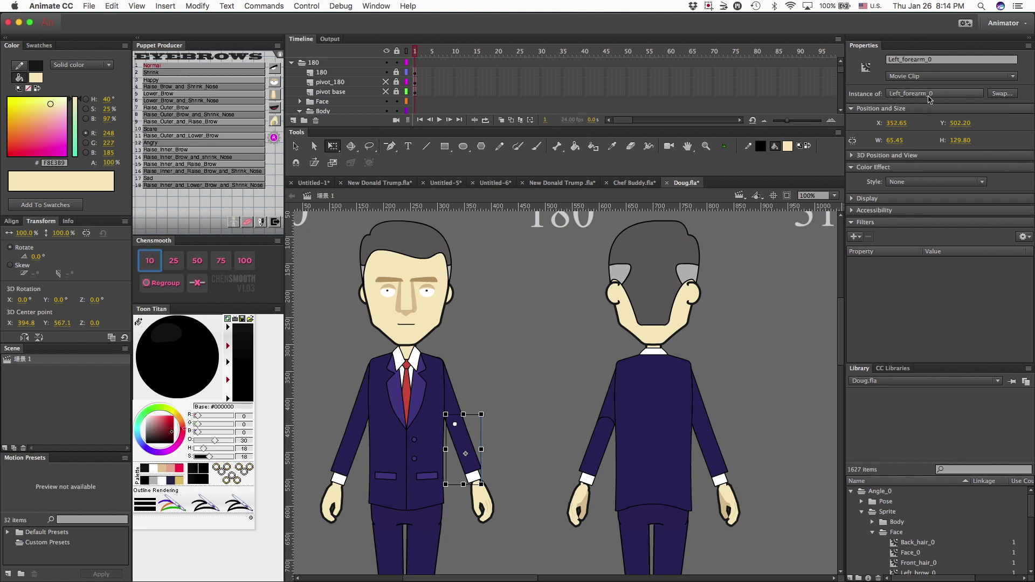
click(714, 459)
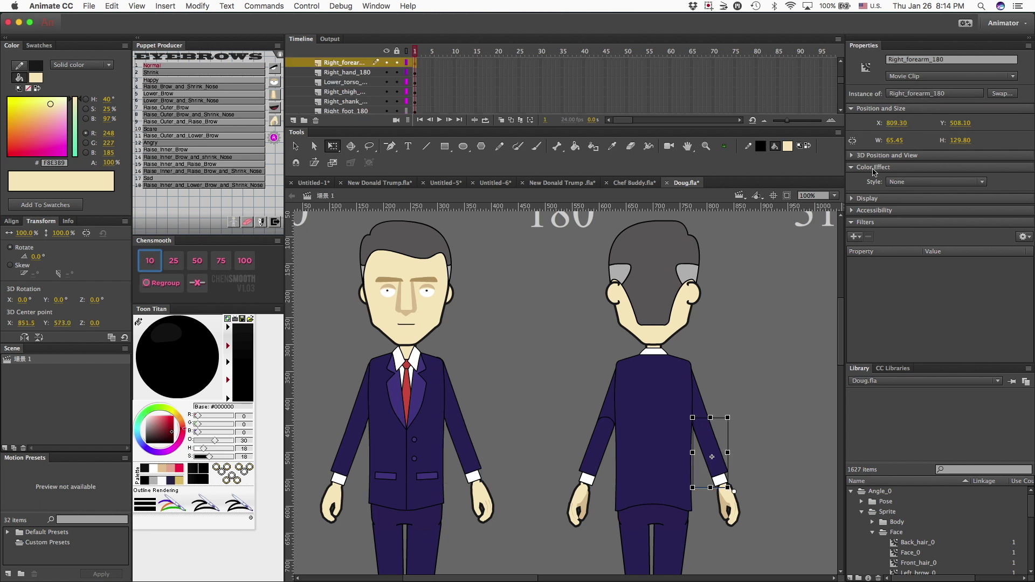
click(468, 456)
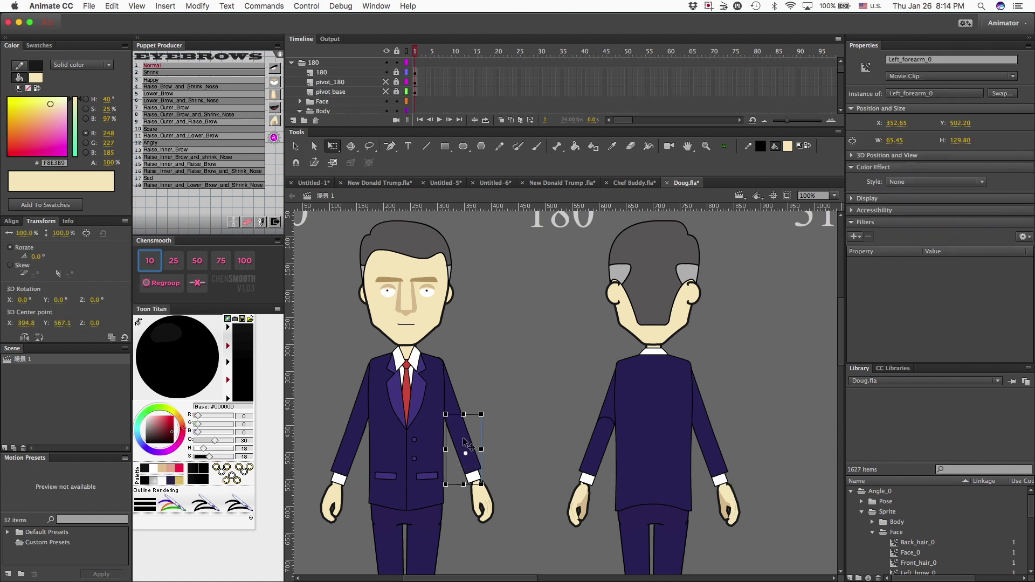
- Enter and exit the Left_forearm_0 and Right_forearm_180 symbols to inspect their forearm shapes
double_click(464, 441)
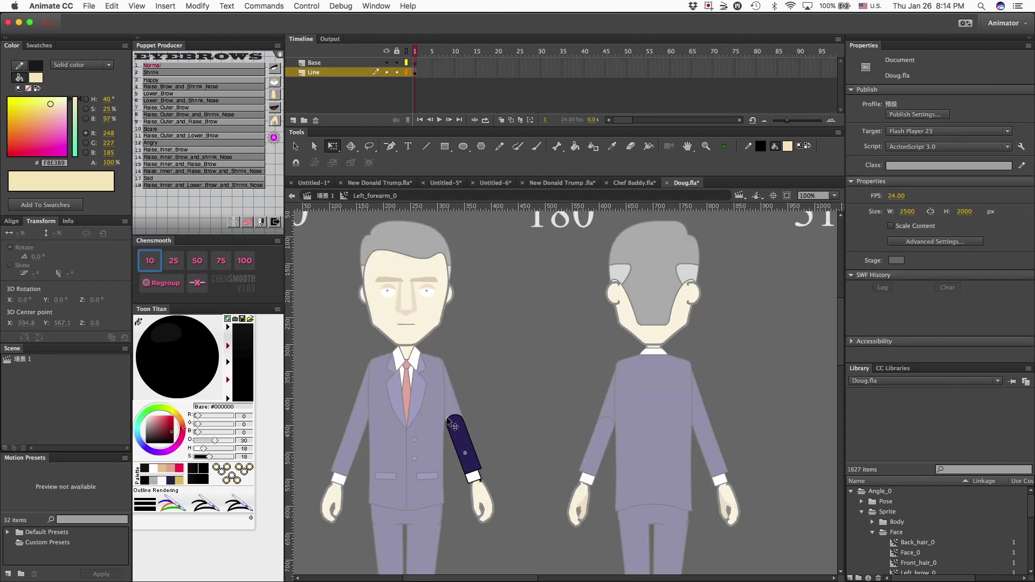
click(456, 434)
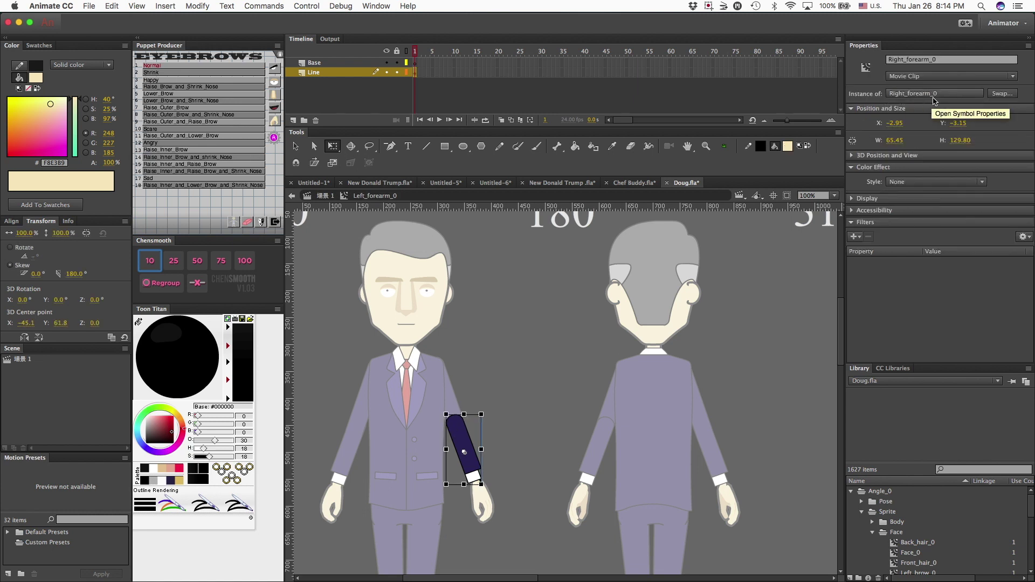
double_click(574, 362)
double_click(713, 448)
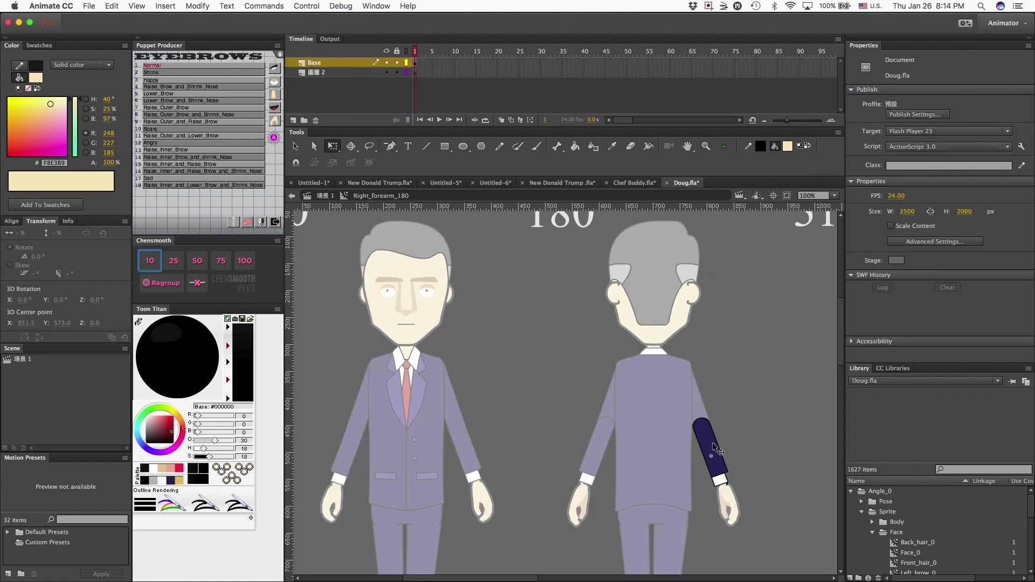
click(712, 449)
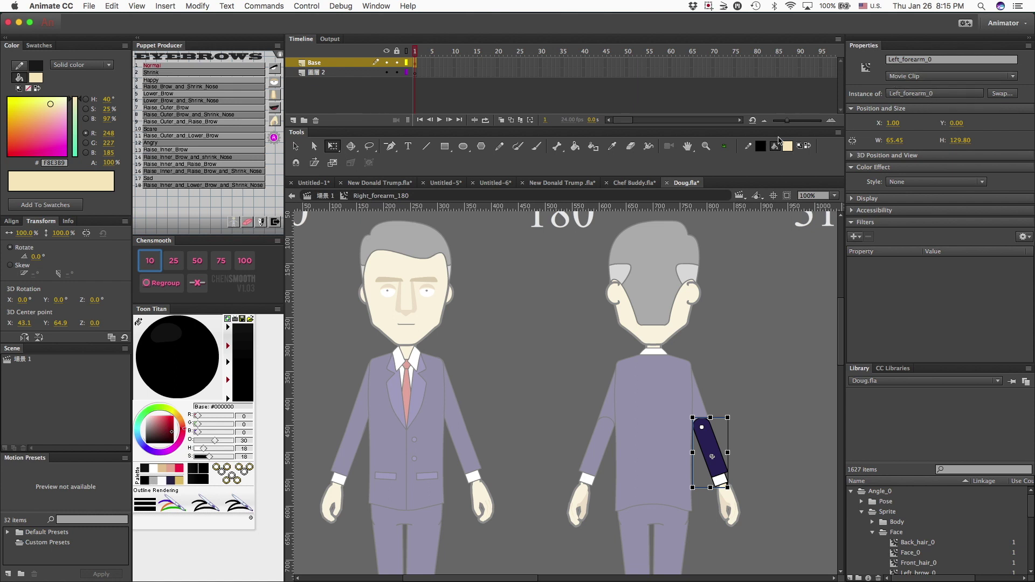
click(775, 146)
double_click(461, 452)
click(462, 438)
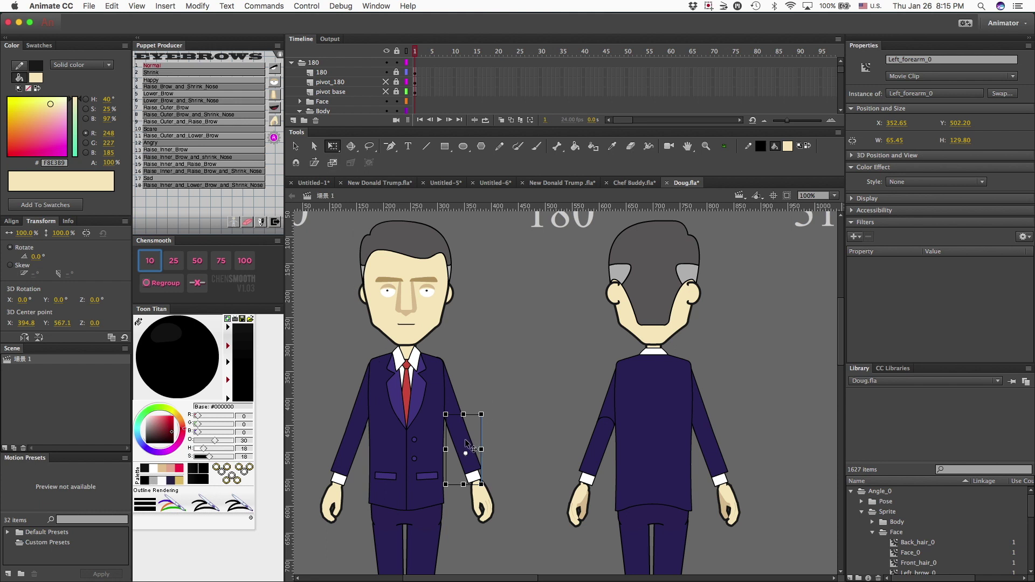
- Recheck Right_forearm_180 and Left_arm_0, then reopen Left_forearm_0 for in-place editing
double_click(715, 457)
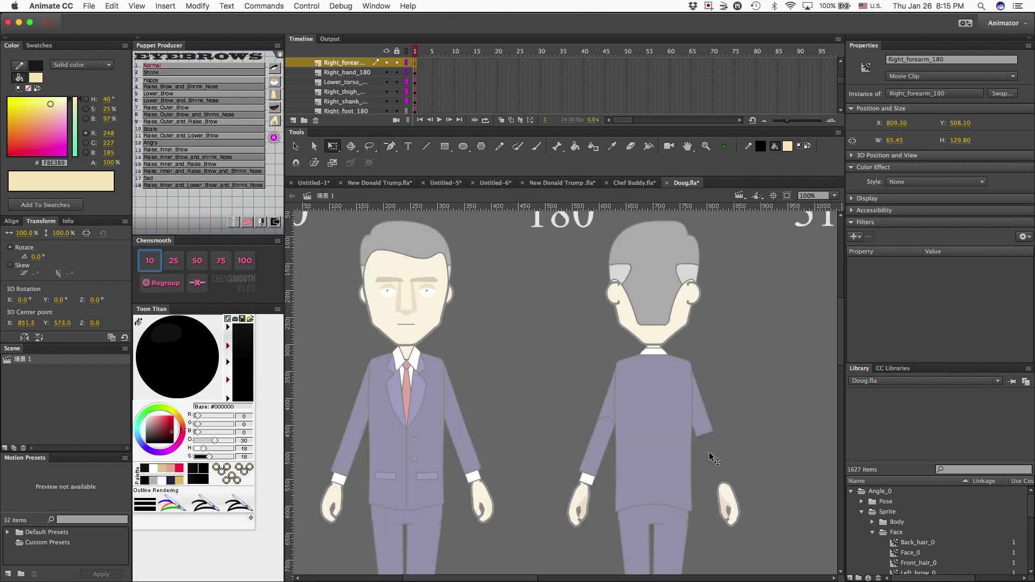
click(714, 456)
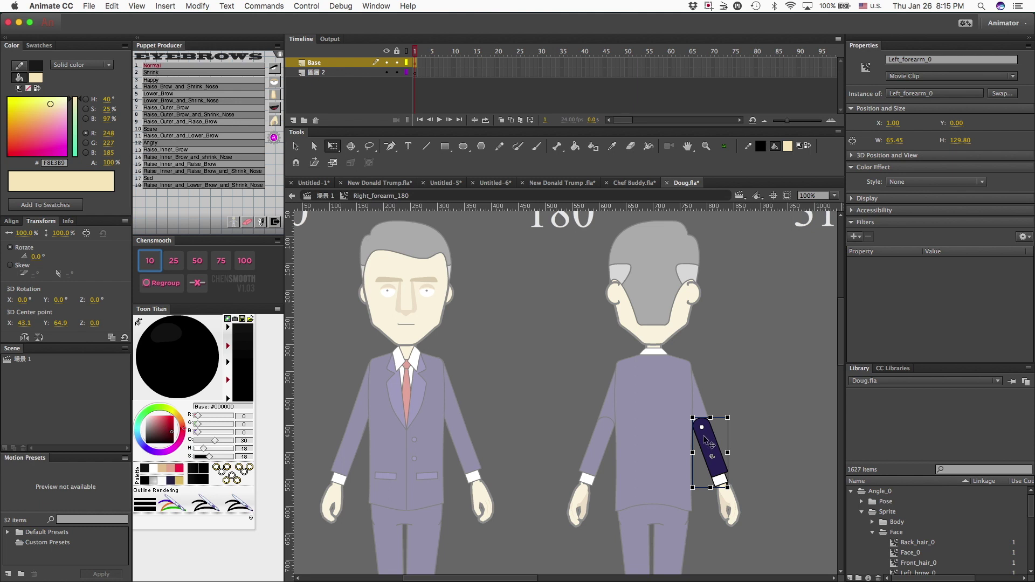
double_click(716, 379)
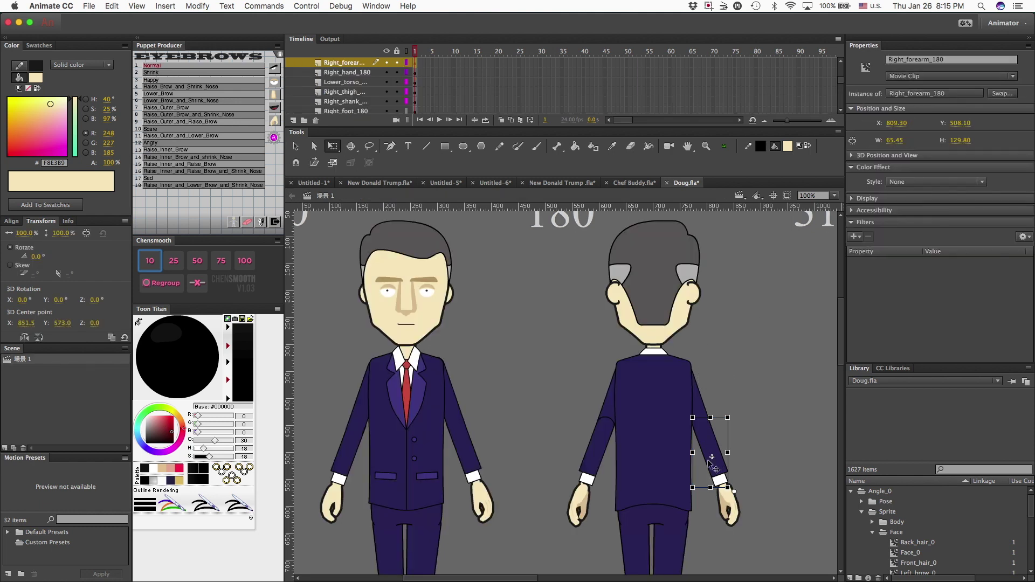
double_click(711, 436)
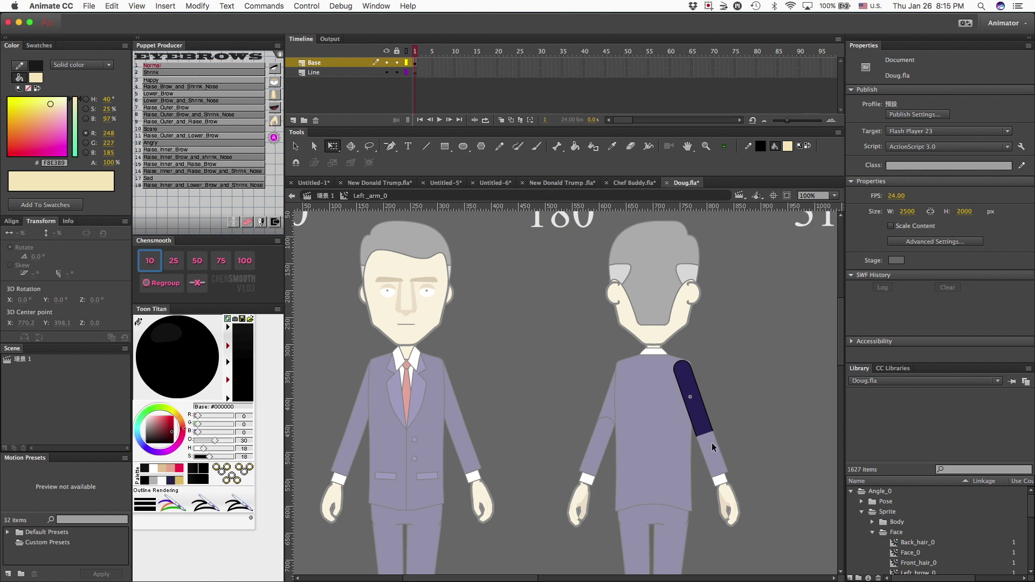
double_click(741, 424)
click(743, 442)
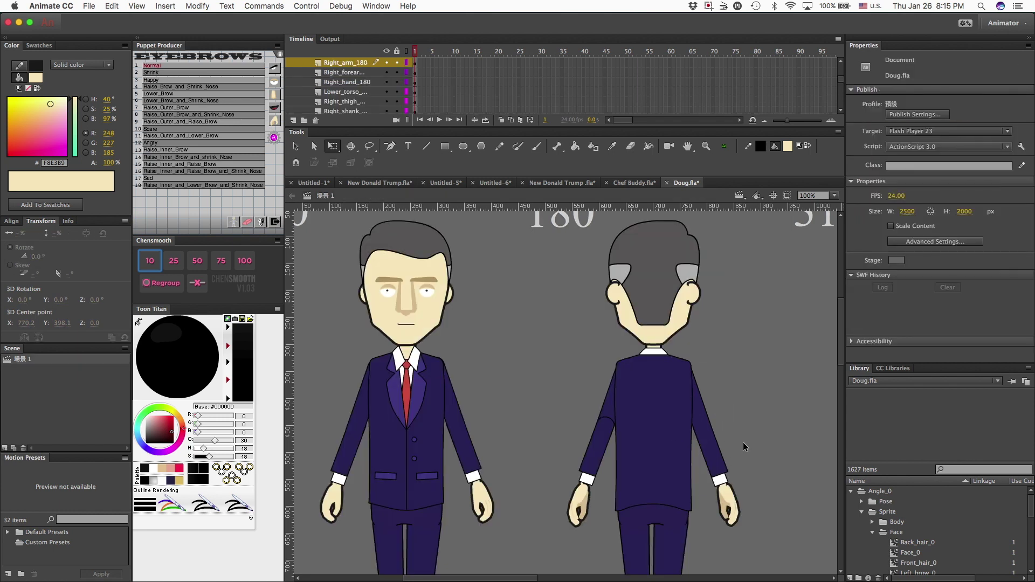
double_click(474, 465)
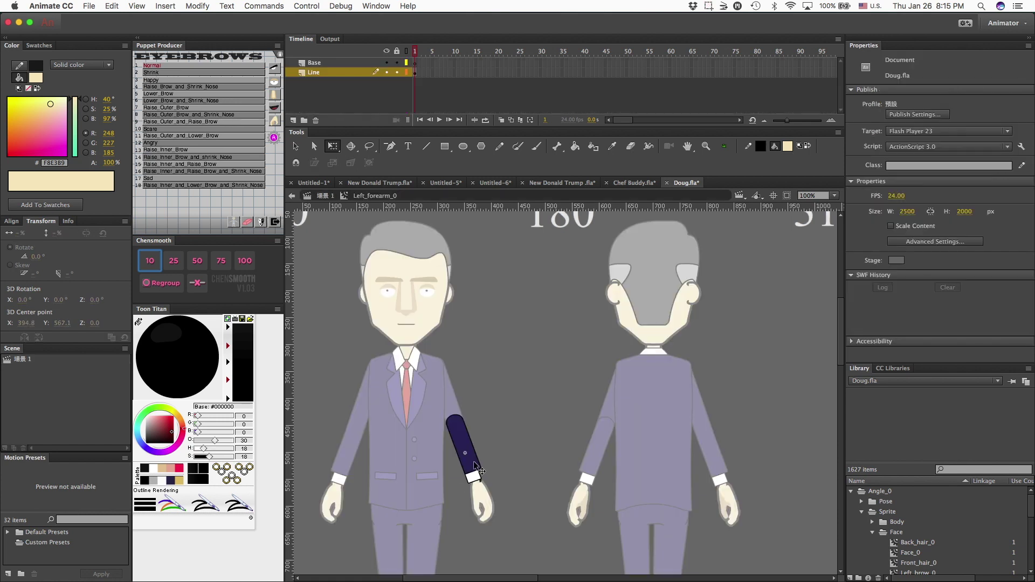
- Drill into Left_forearm_0's nested forearm groups and select the whole forearm group
click(452, 432)
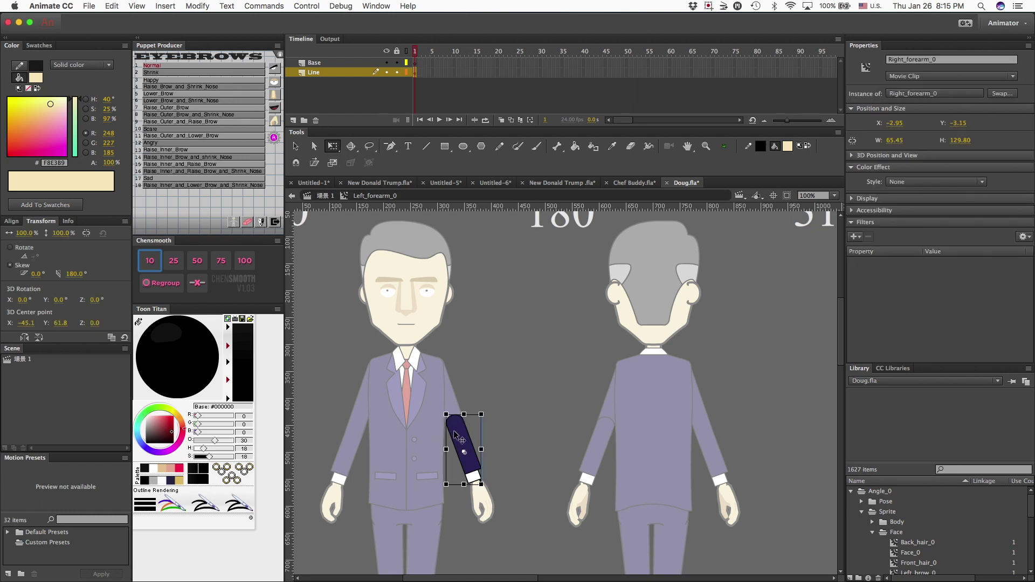
double_click(454, 431)
double_click(458, 436)
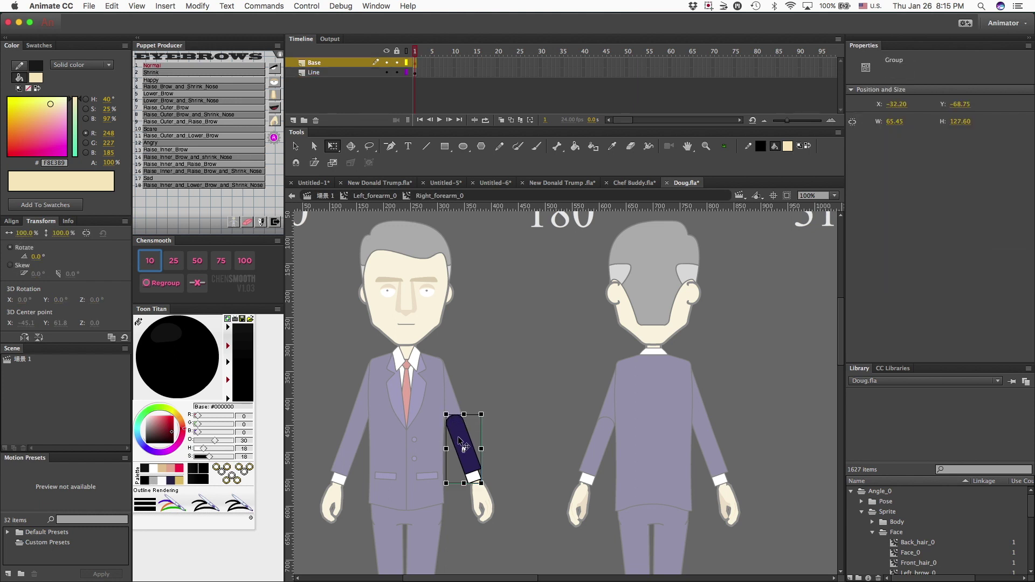
double_click(459, 434)
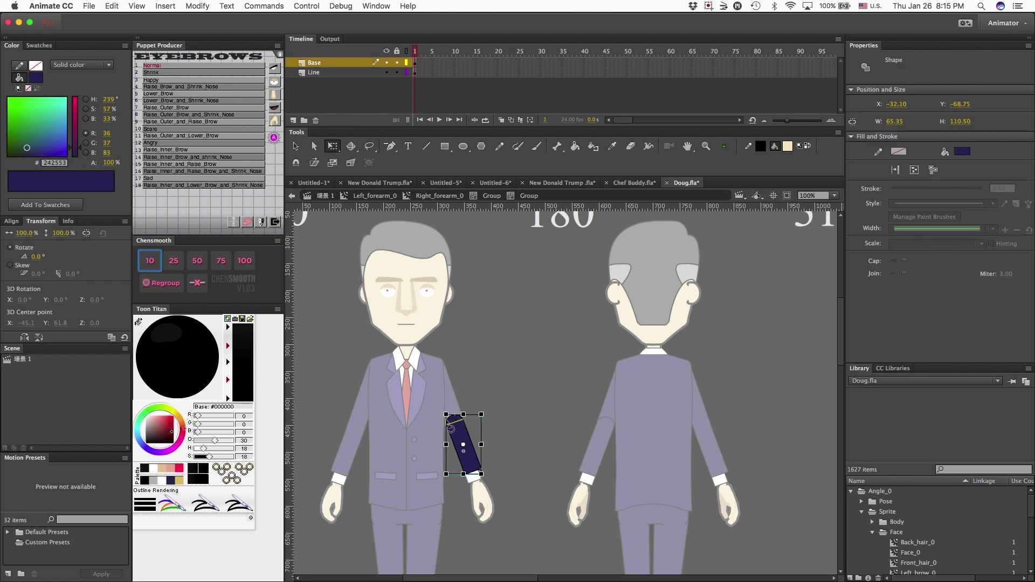
double_click(505, 421)
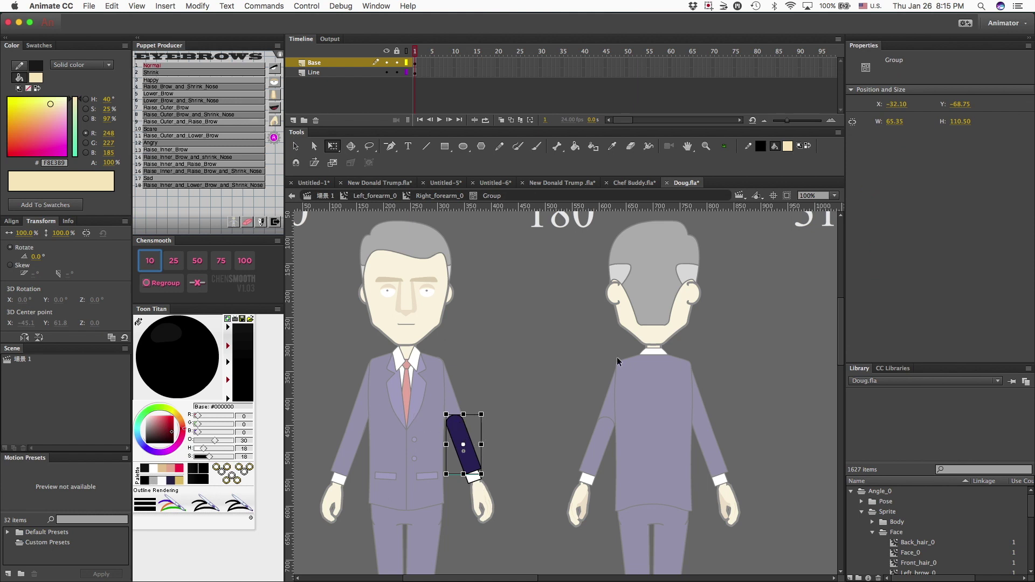
click(526, 397)
drag(444, 393, 516, 515)
- Exit to Scene 1 and open the back figure's Right_forearm_180 symbol for editing
double_click(539, 454)
double_click(542, 454)
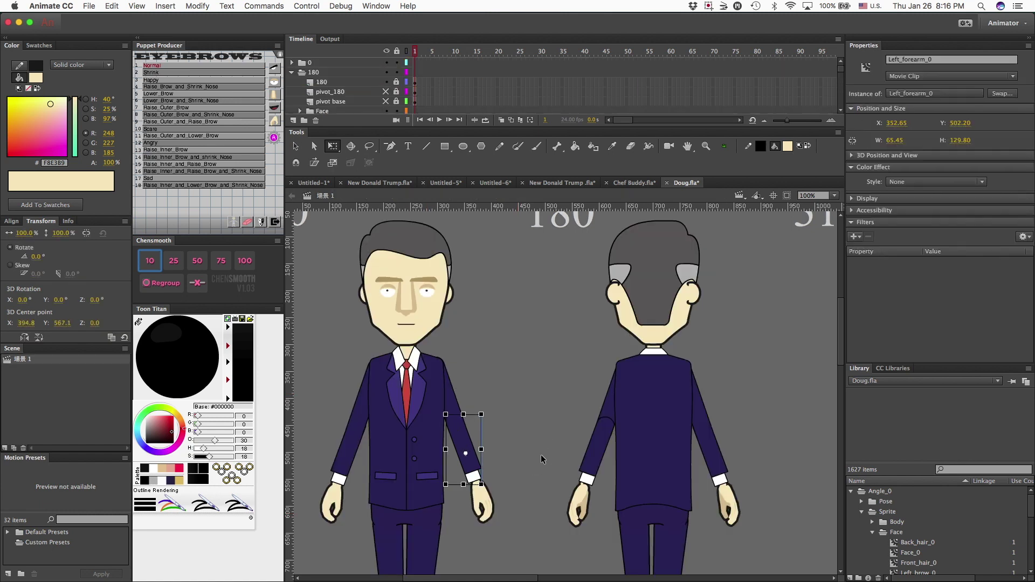
double_click(716, 465)
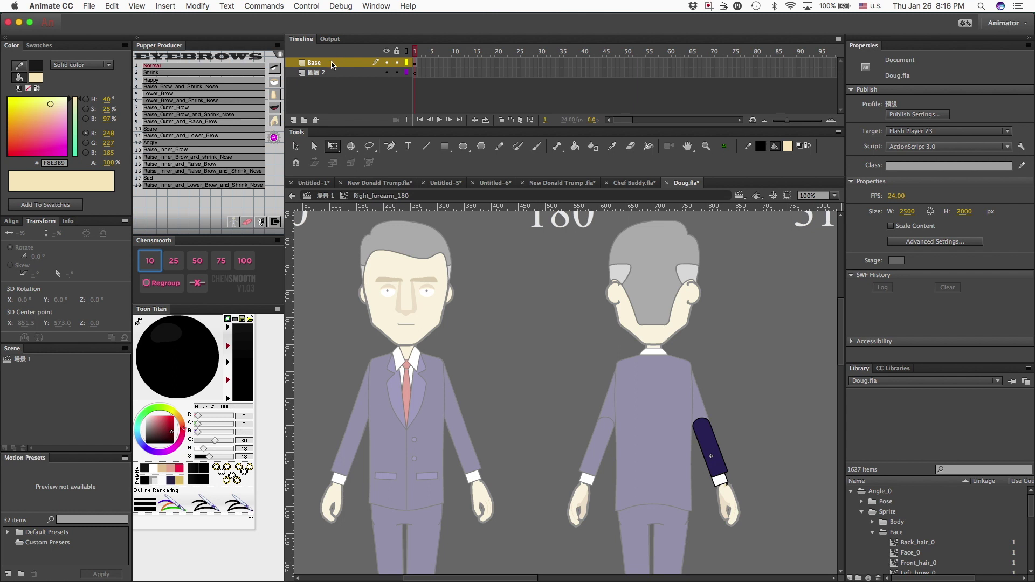
- Add a new layer in Right_forearm_180 and paste the copied forearm group into it in place
click(333, 63)
click(316, 121)
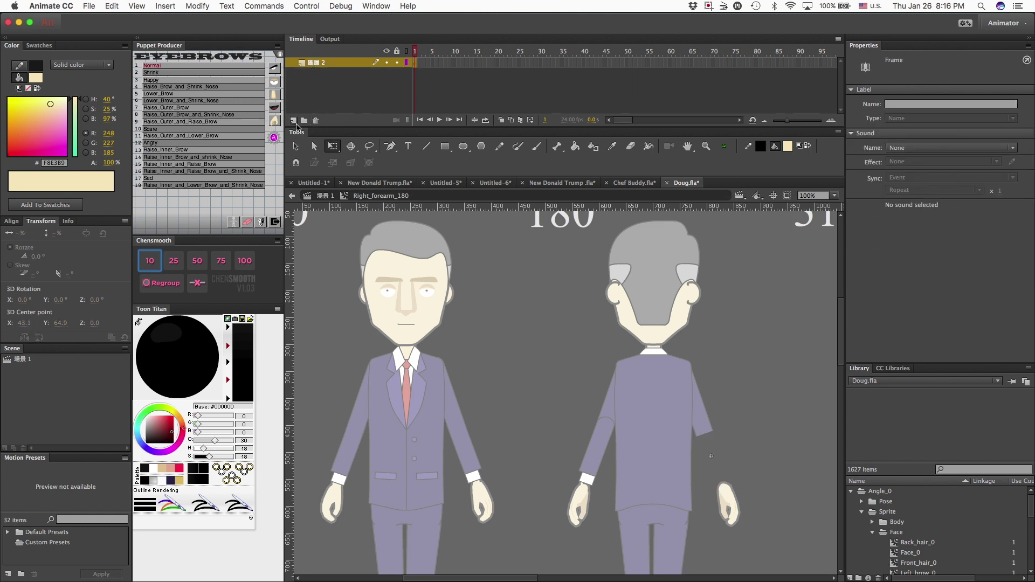
key(super+z)
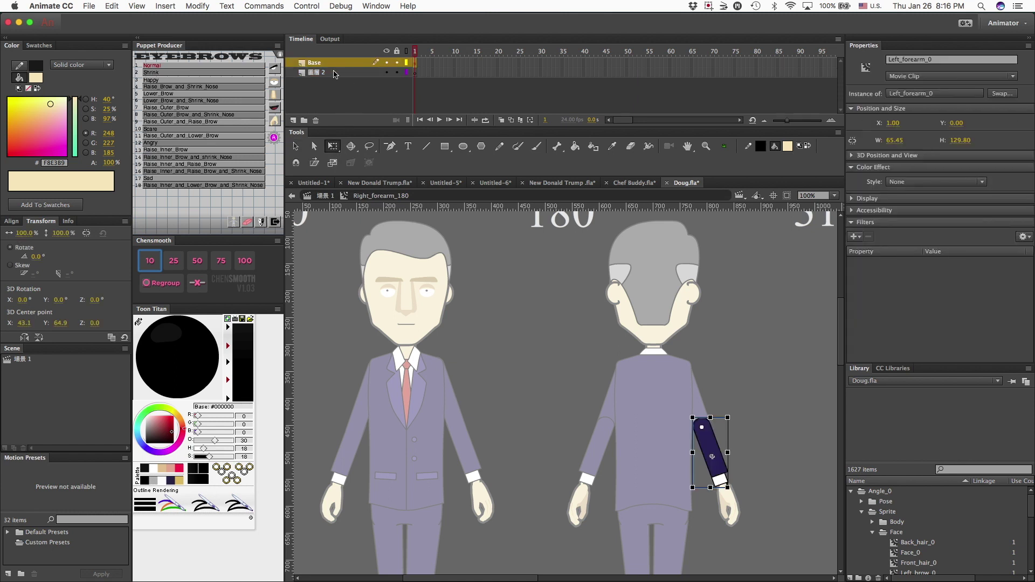
click(294, 121)
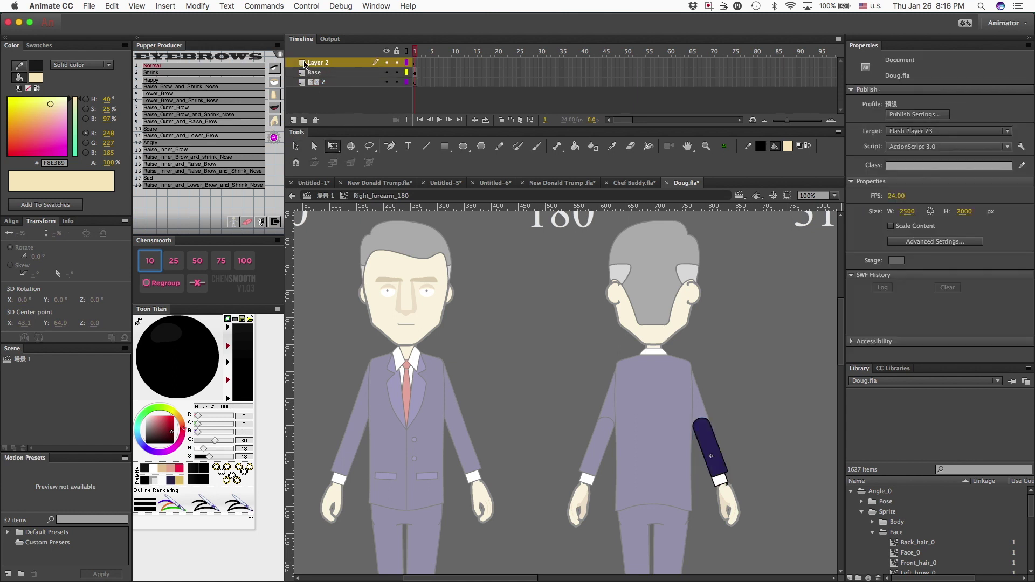
key(super+shift+v)
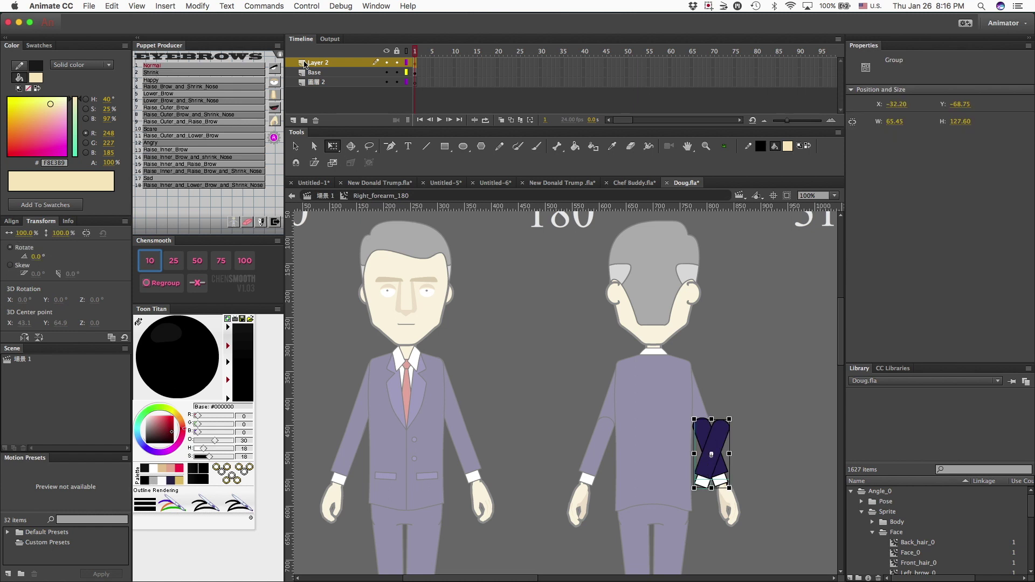
- Flip the forearm group horizontally, delete the Base layer, and select the group on Layer 2
click(206, 7)
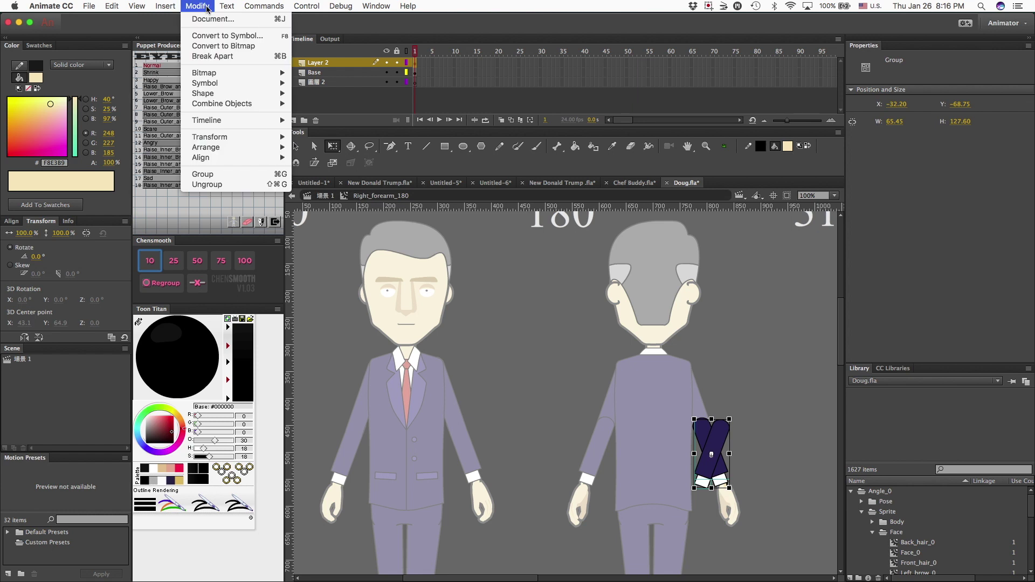
mouse_move(213, 137)
click(339, 245)
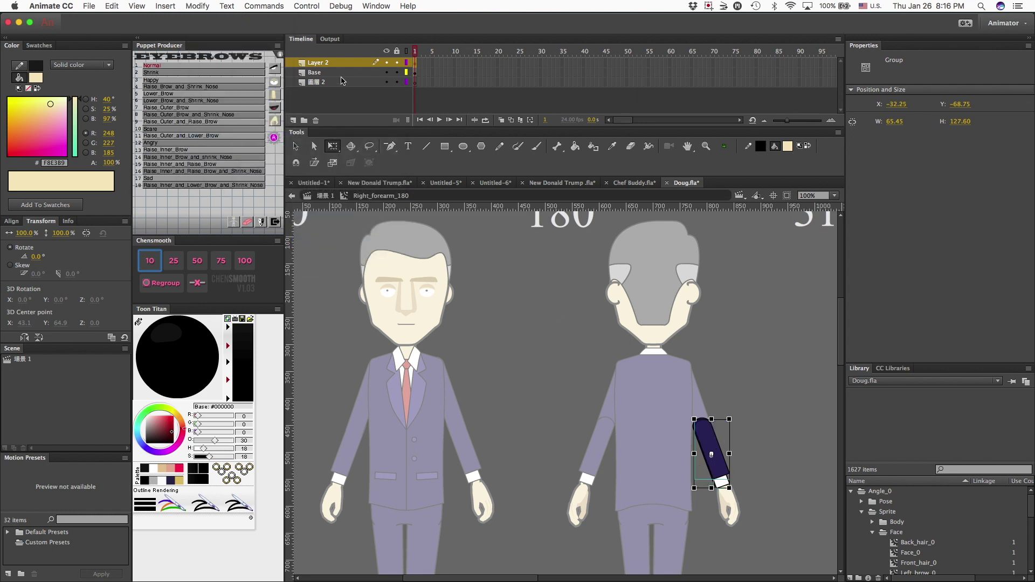
click(342, 73)
click(316, 120)
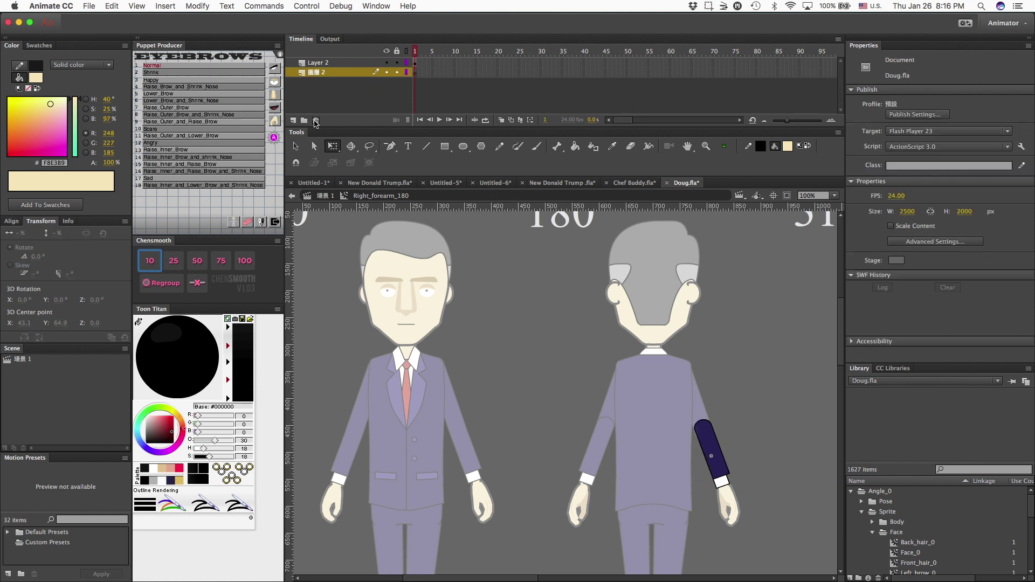
click(329, 64)
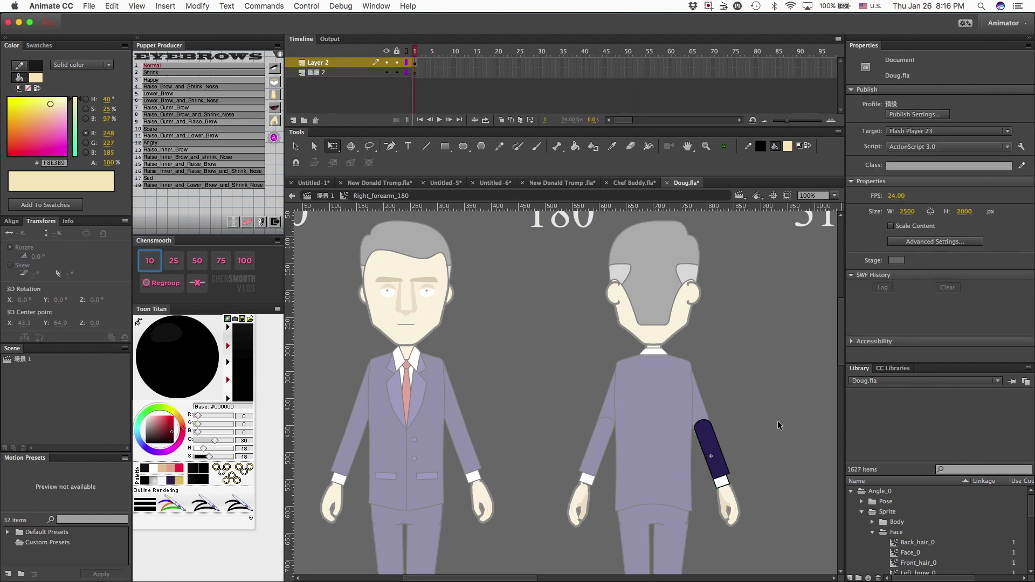
click(710, 446)
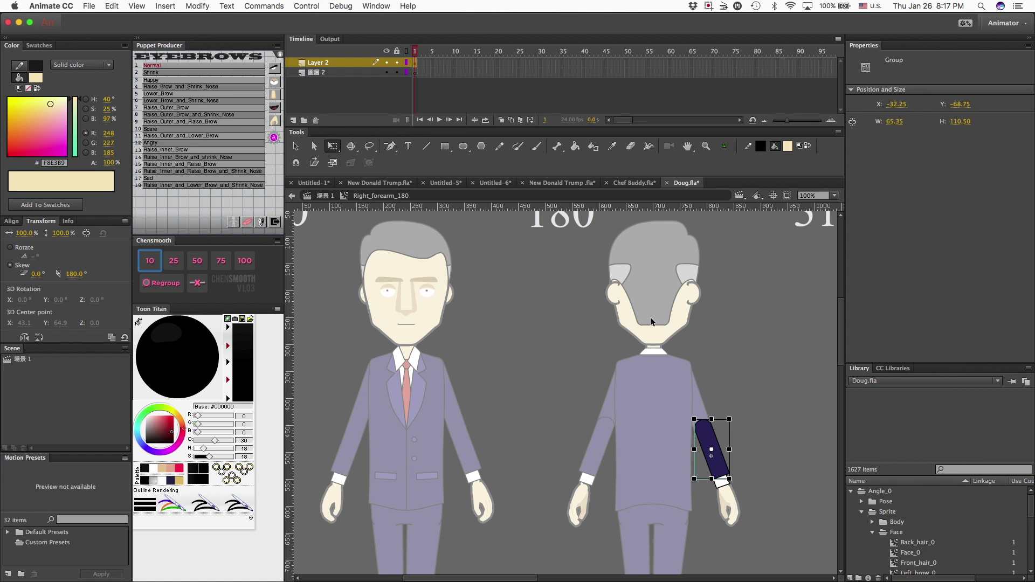
- Open Doug - Mod.fla from the recent files list
click(562, 361)
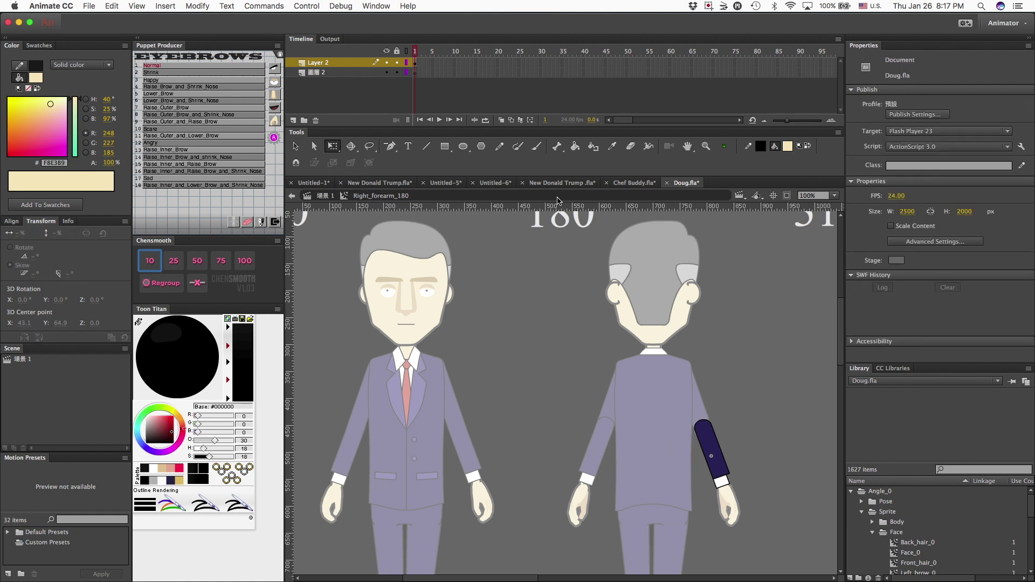
click(89, 6)
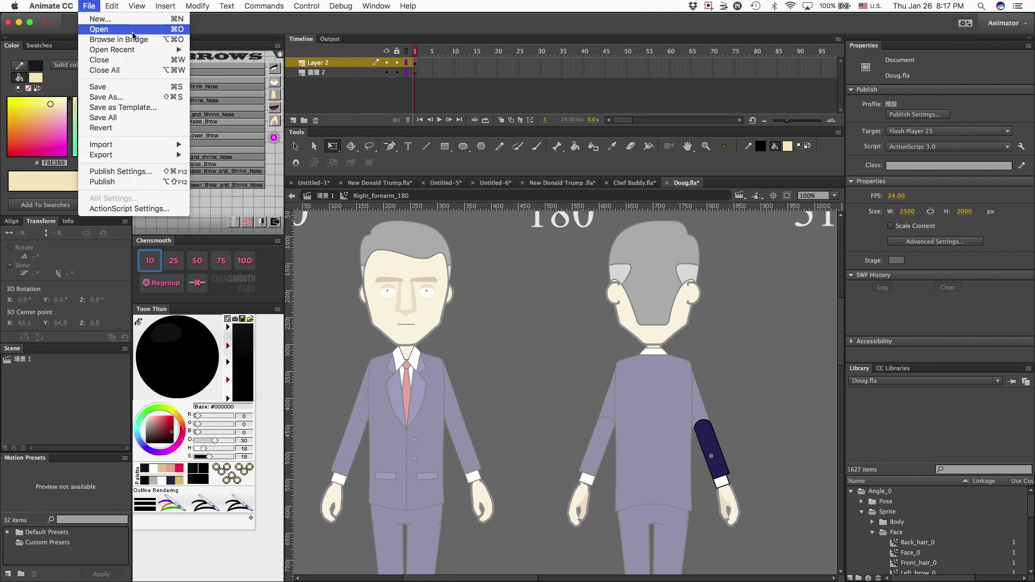
mouse_move(147, 50)
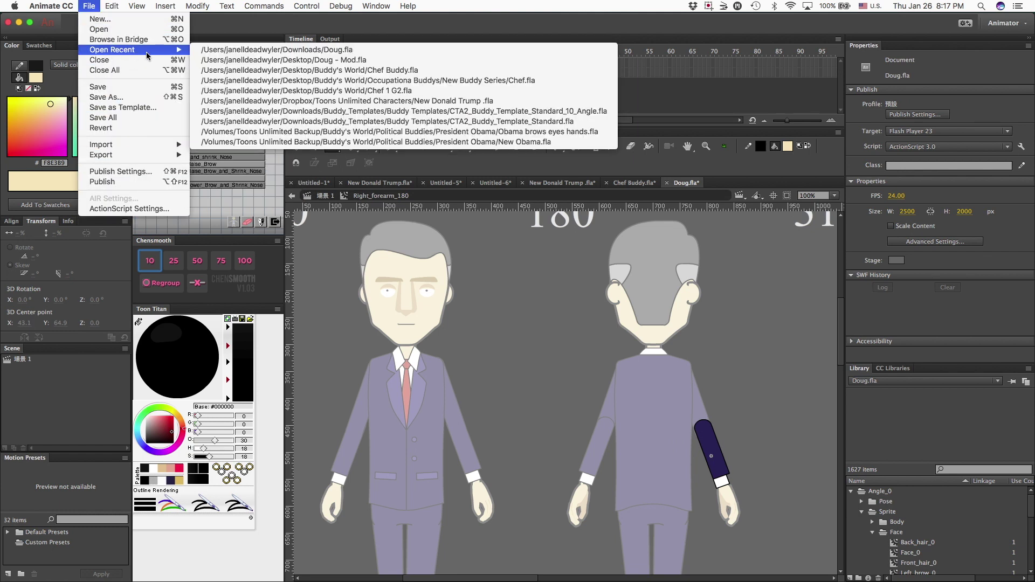
click(316, 61)
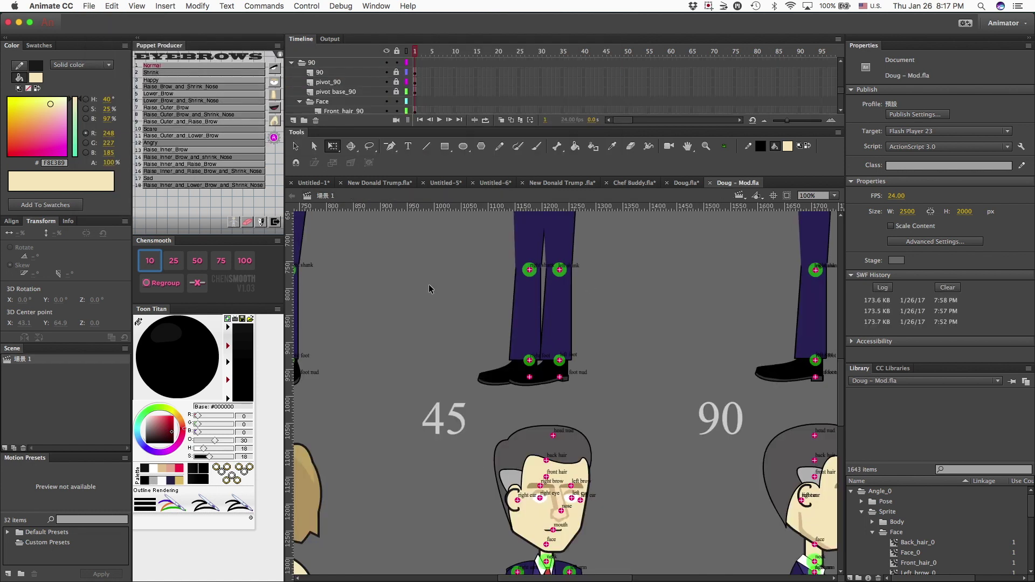
scroll(429, 283, left, 10)
scroll(428, 284, up, 5)
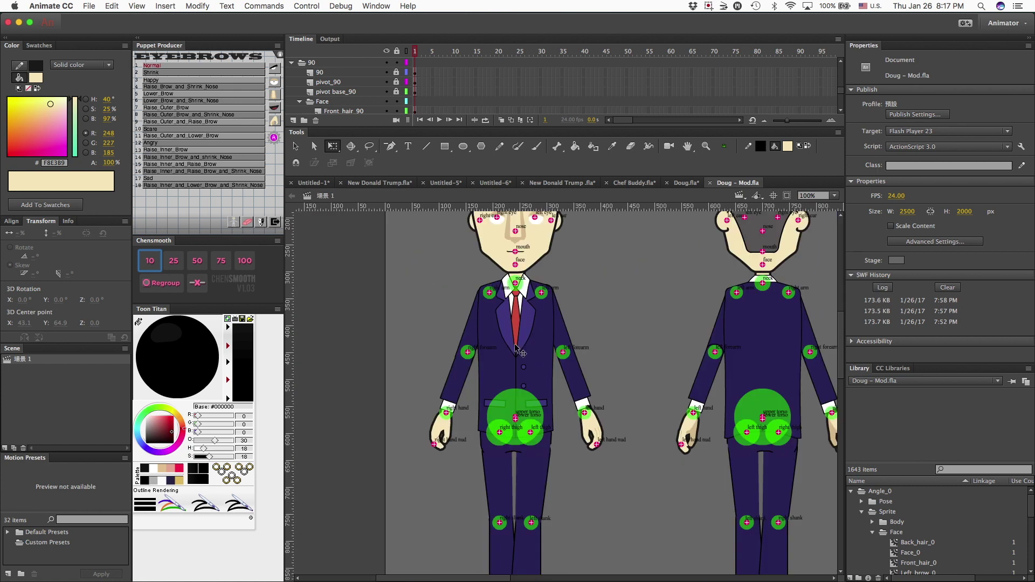
- Check the size of Doug - Mod.fla's left forearm shape, then return to Doug.fla
double_click(586, 386)
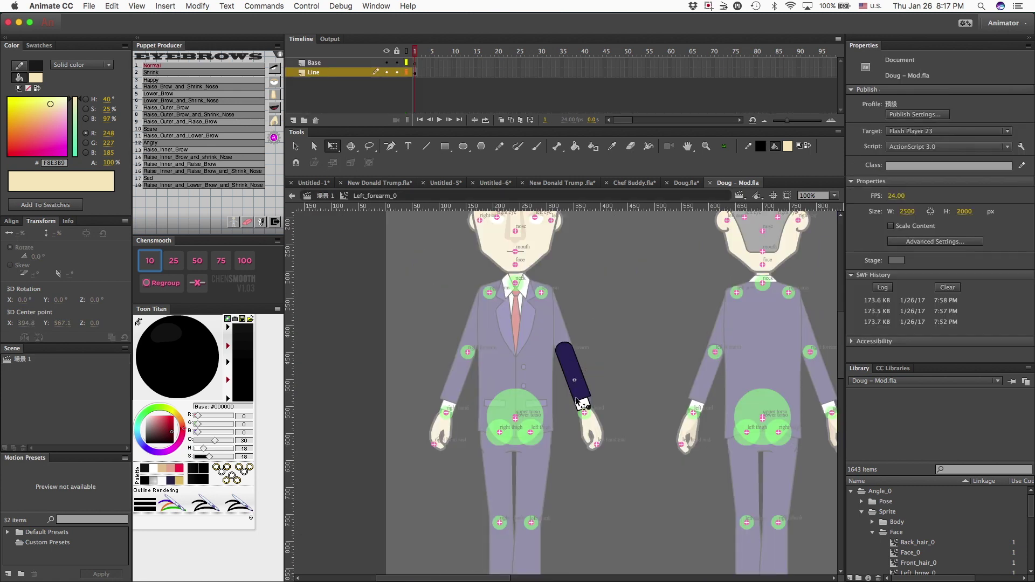
click(581, 397)
click(539, 326)
drag(552, 337, 617, 447)
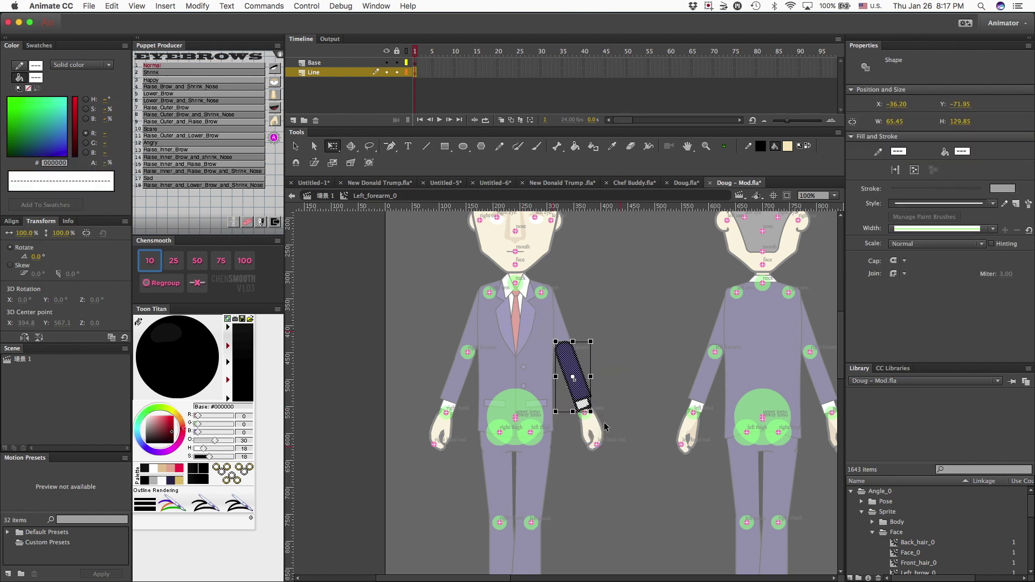
click(616, 390)
click(574, 356)
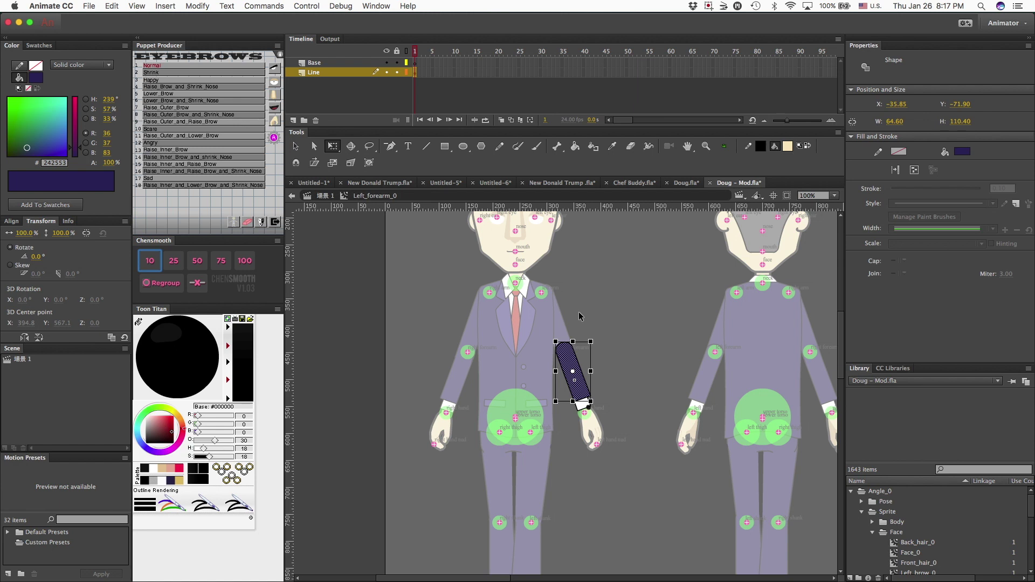
click(685, 183)
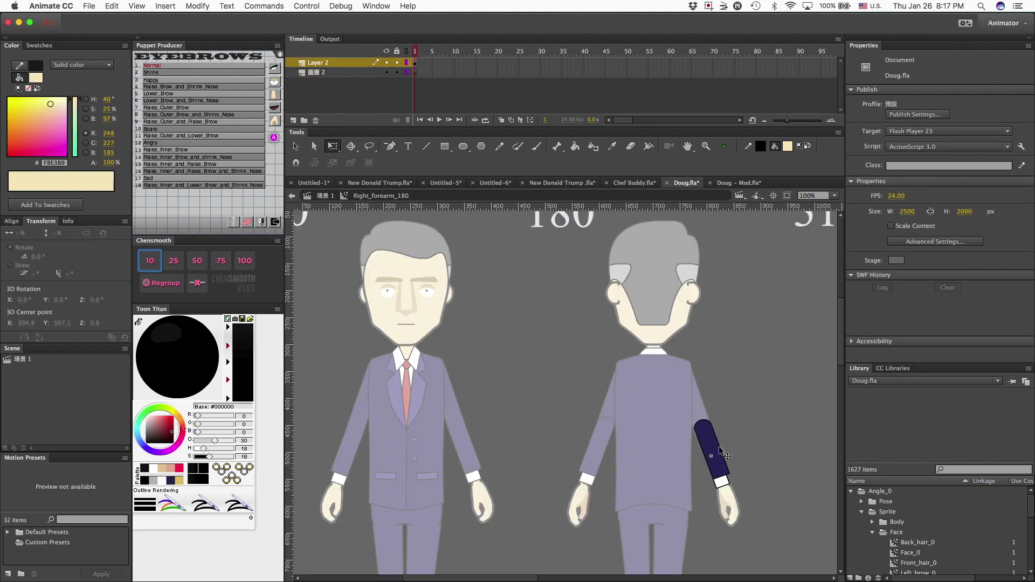
- Leave the forearm group and return to Scene 1, where Right_forearm_180 measures 65.45 by 127.60
click(723, 452)
double_click(723, 454)
double_click(728, 485)
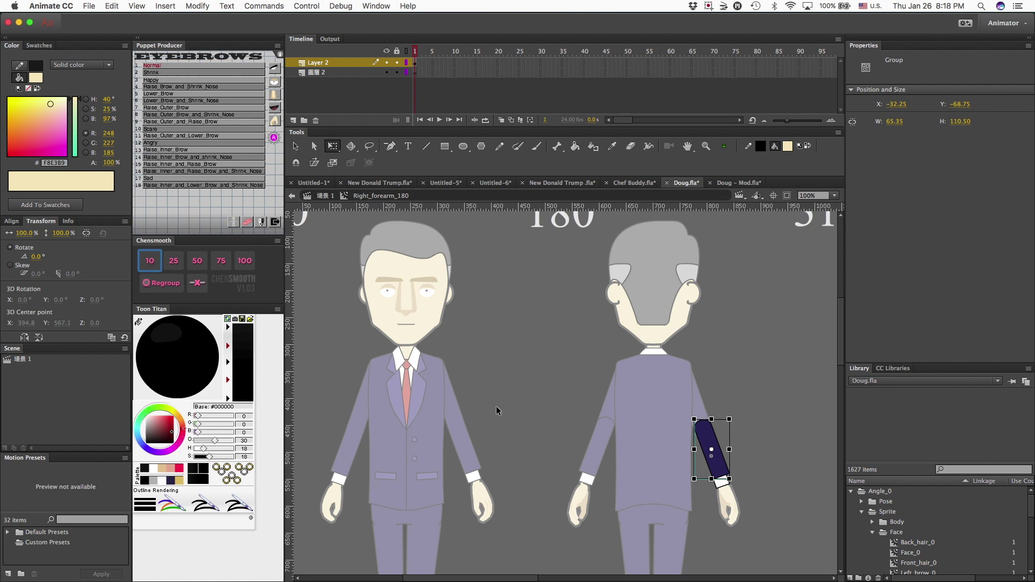
click(535, 410)
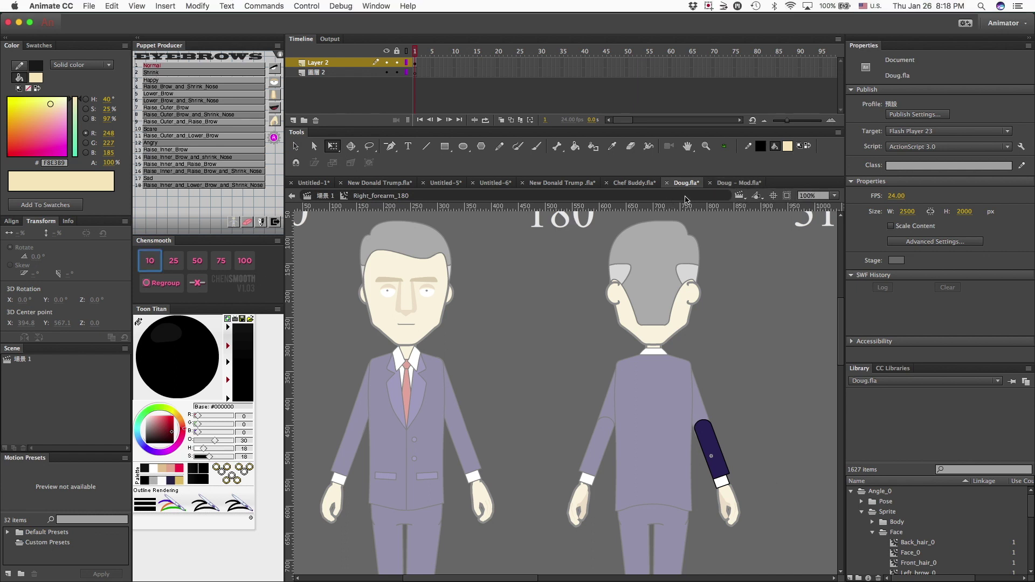
click(711, 454)
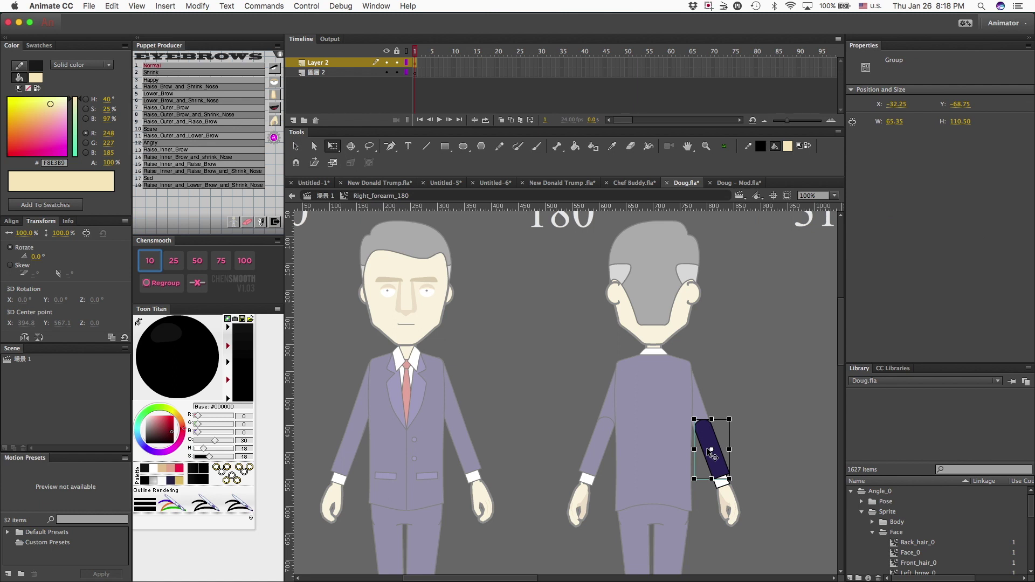
double_click(605, 448)
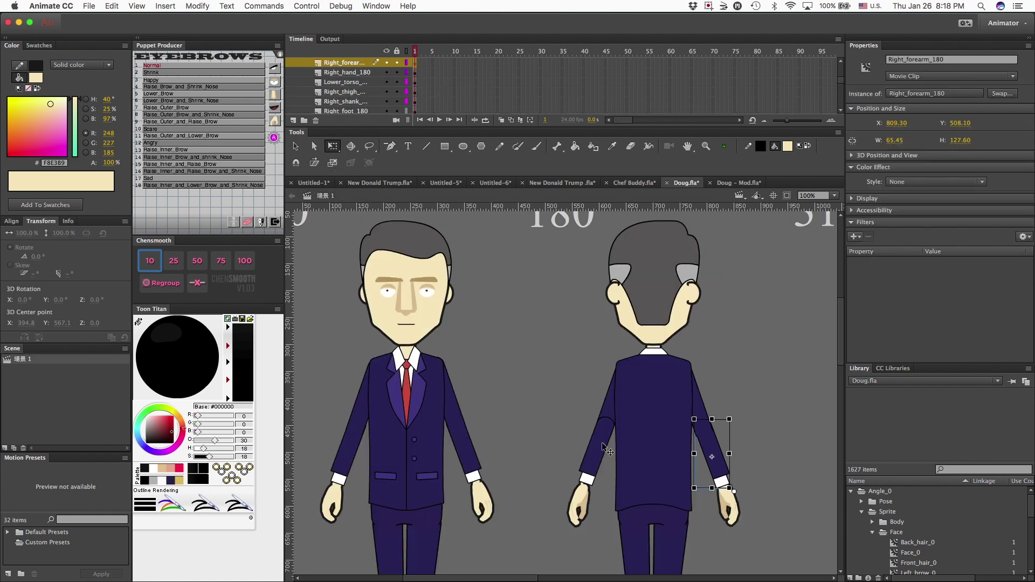
click(711, 435)
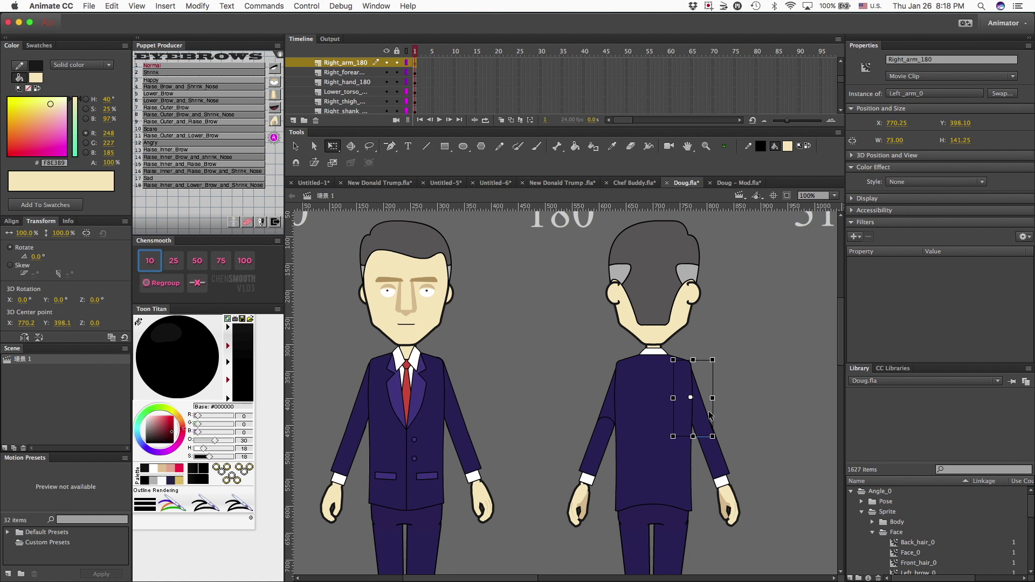
click(715, 461)
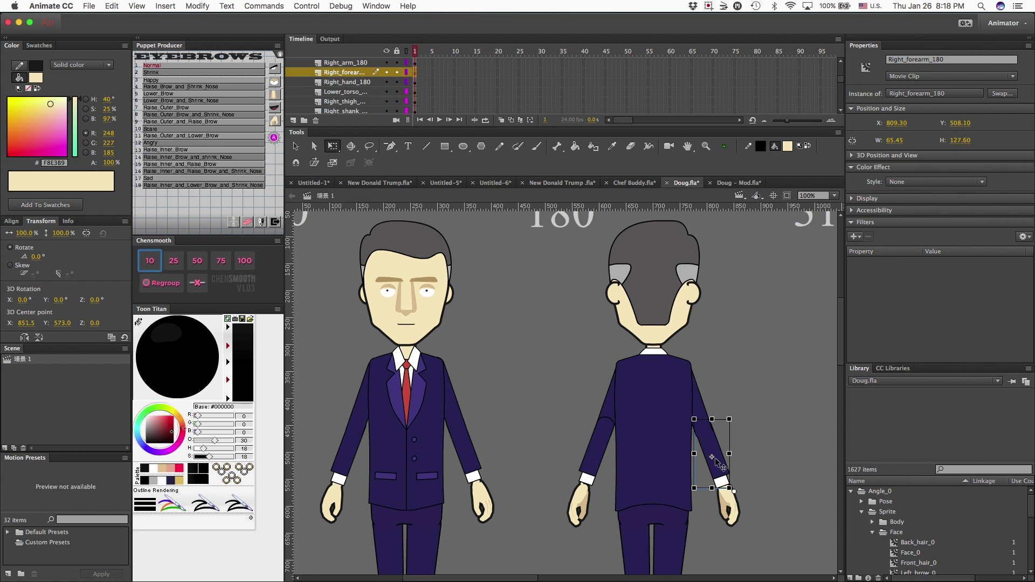
click(489, 364)
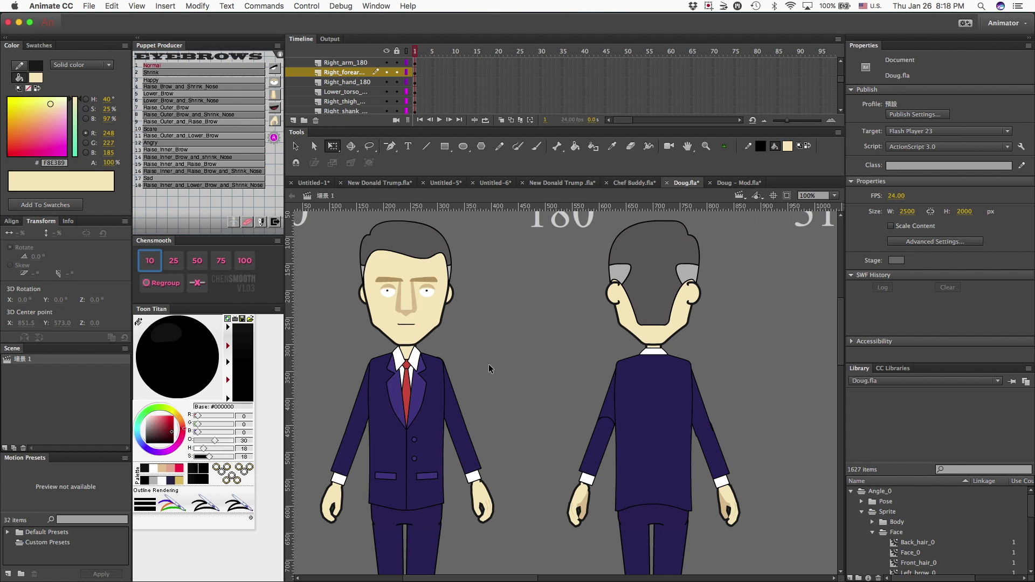
- Drag a horizontal guide from the top ruler to the jacket hem at about y 748
scroll(489, 369, down, 8)
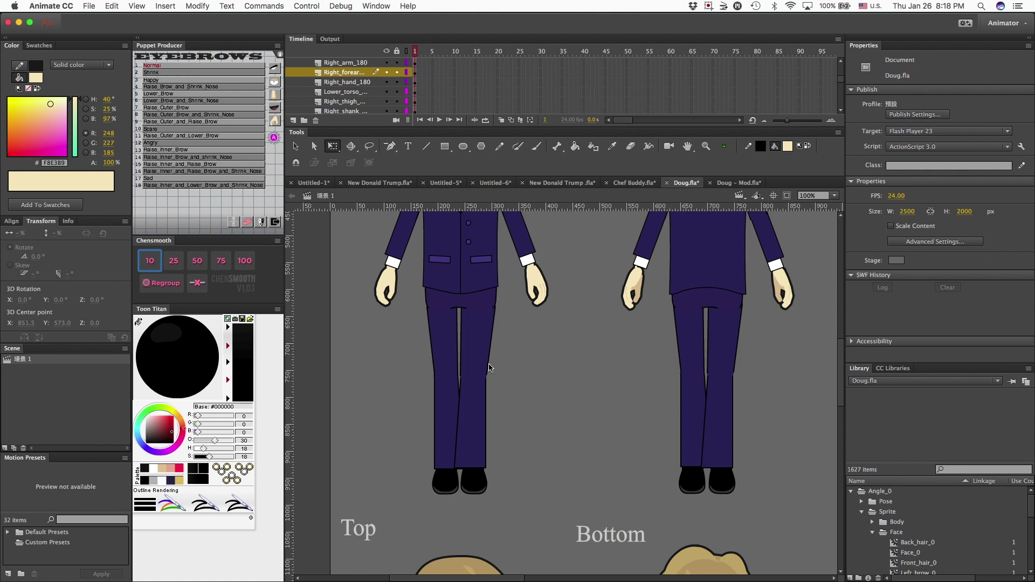
scroll(489, 368, left, 10)
scroll(489, 368, down, 1)
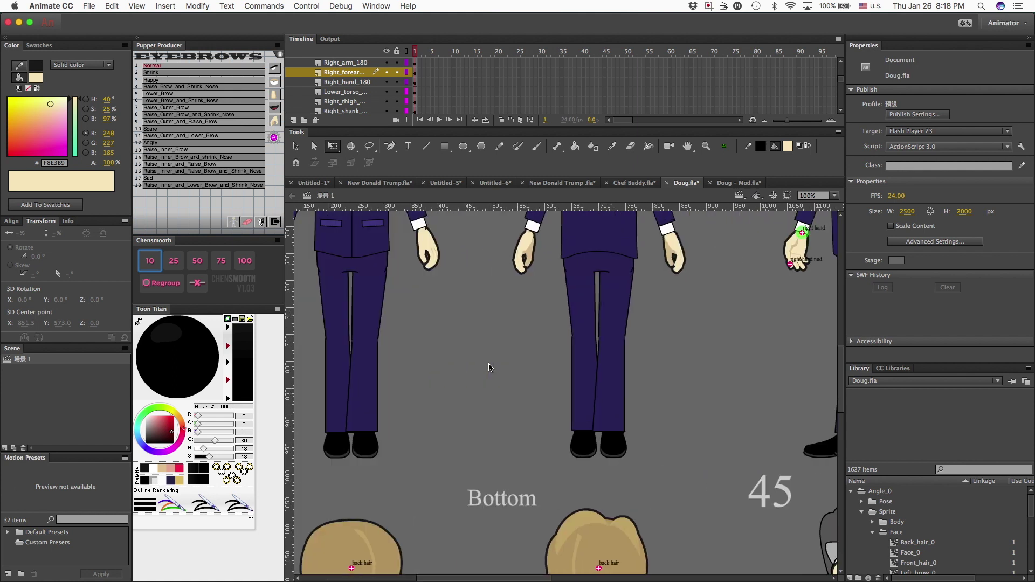
scroll(489, 368, left, 2)
scroll(491, 362, up, 4)
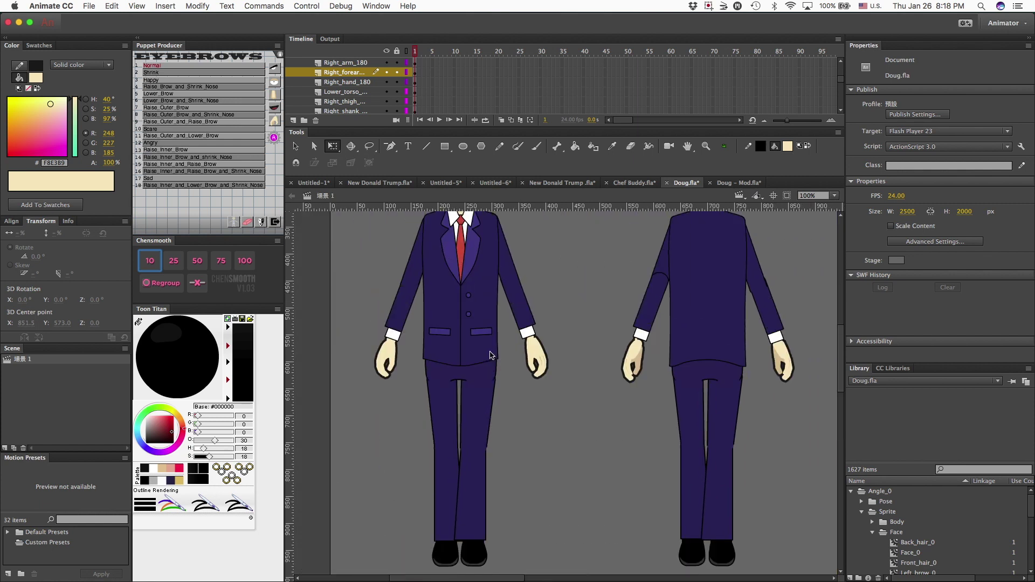
click(484, 387)
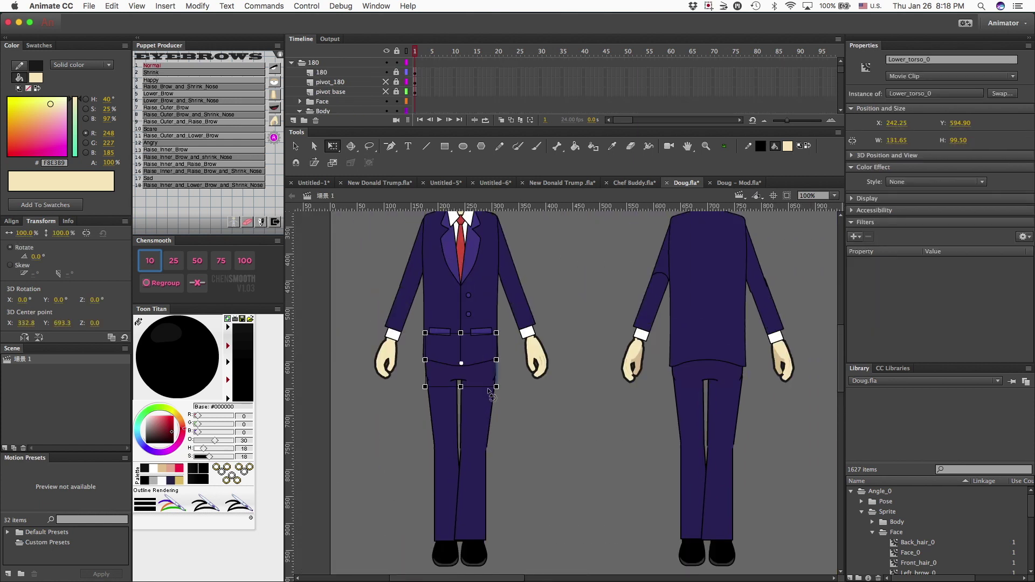
click(523, 396)
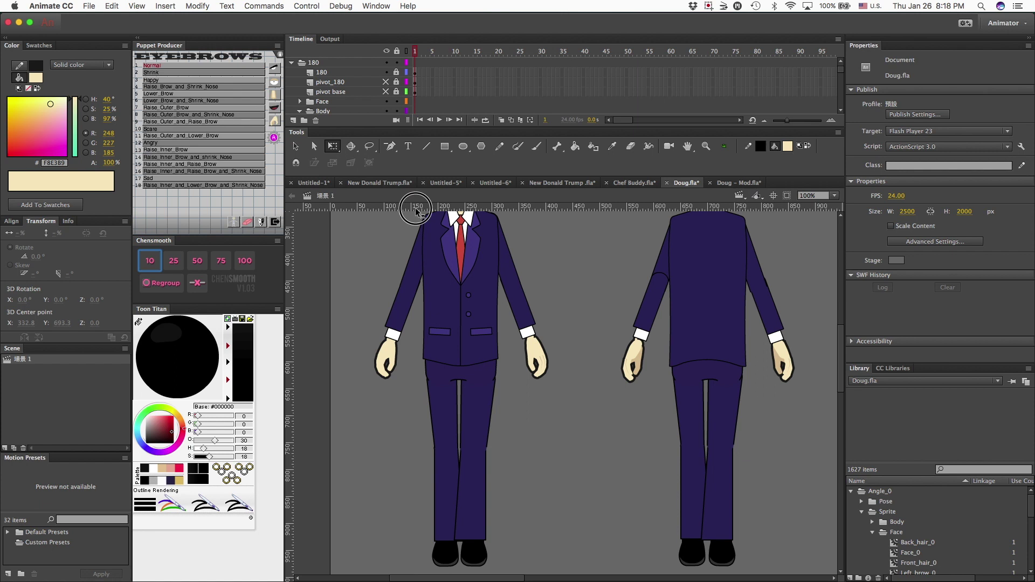
drag(415, 208, 430, 381)
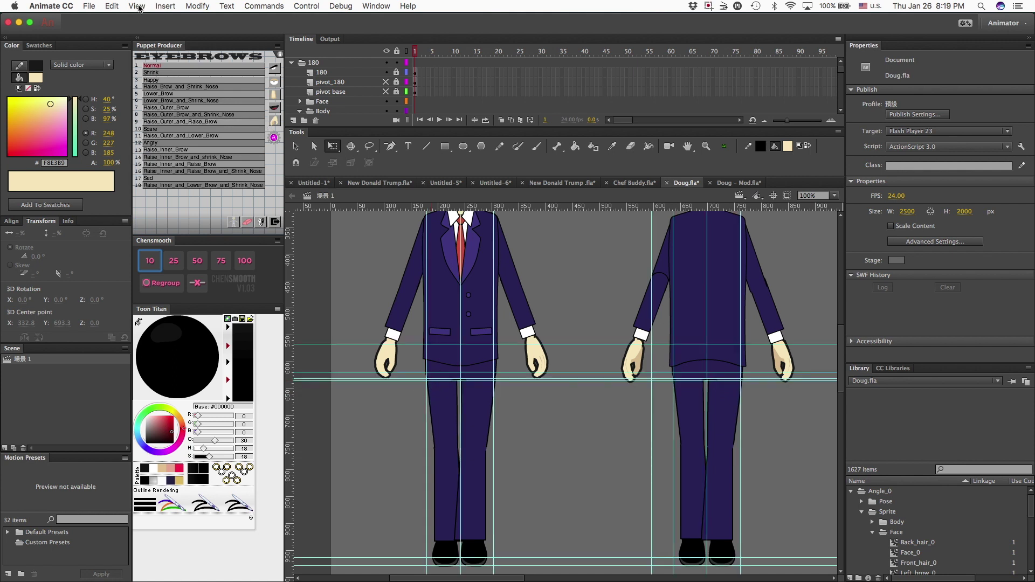
- Clear all guides and place one new horizontal guide along the jacket hem
click(139, 6)
mouse_move(155, 120)
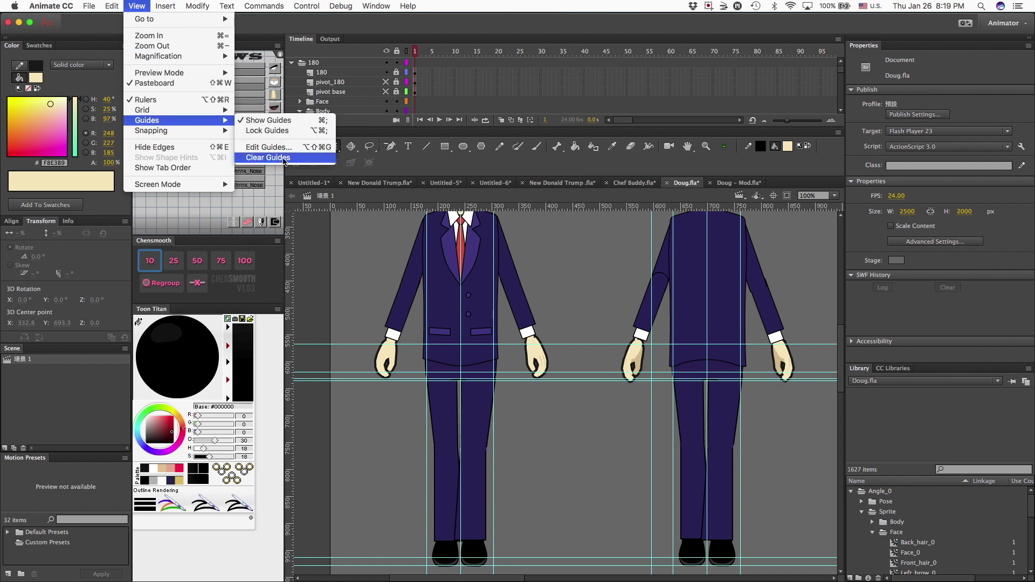
click(286, 159)
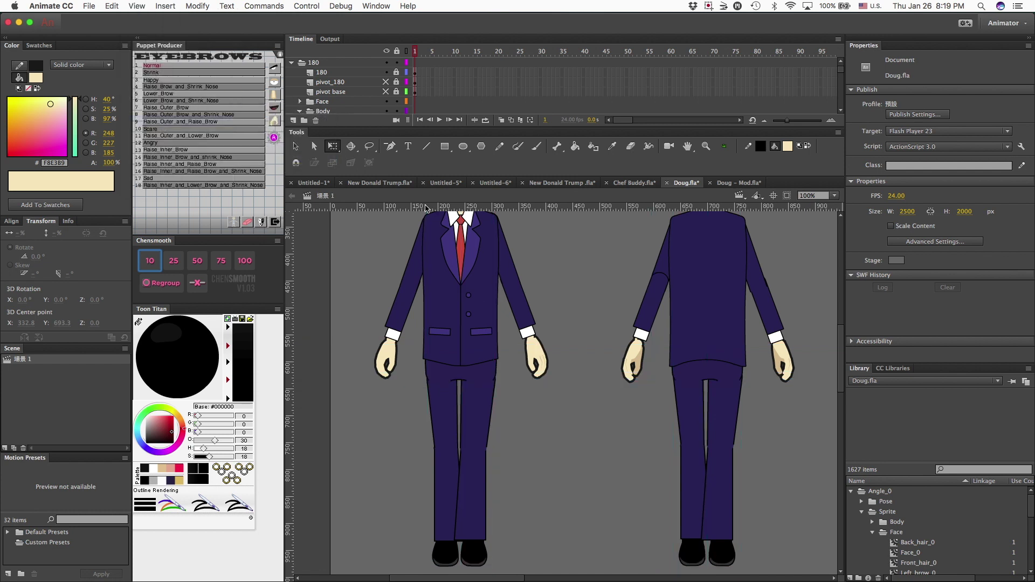
drag(430, 209, 430, 381)
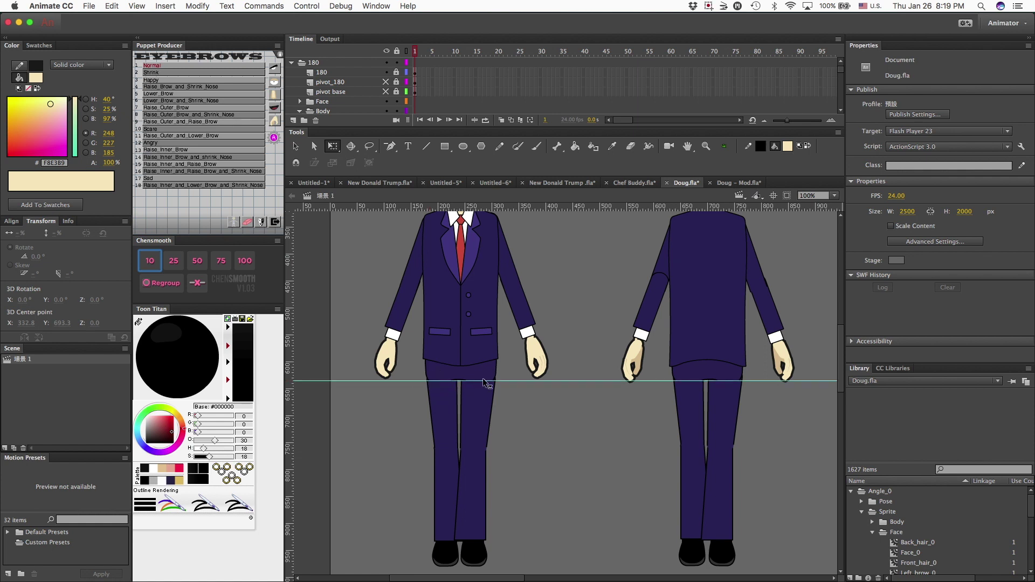
- At 400% zoom, nudge Left_shank_0 down to line up with the thigh, then select the left thigh
click(478, 457)
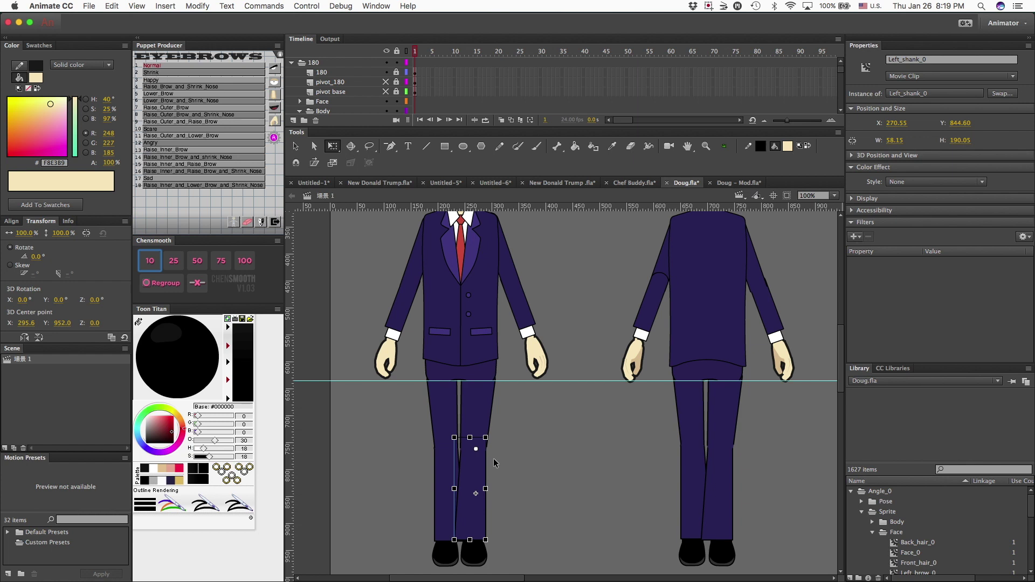
key(super+4)
scroll(575, 387, up, 6)
scroll(575, 387, right, 2)
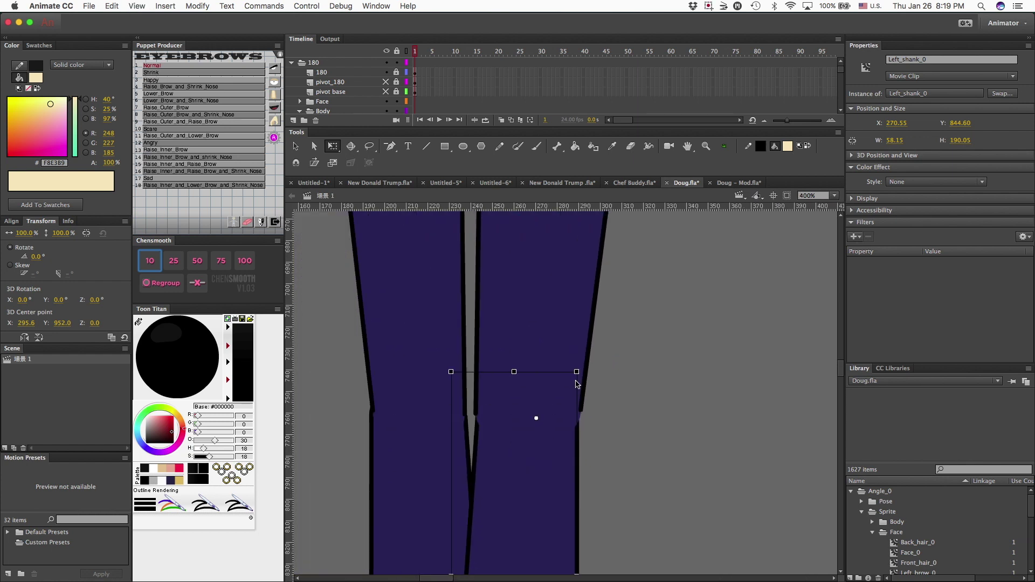
mouse_move(543, 449)
mouse_down()
mouse_move(545, 439)
mouse_move(548, 490)
mouse_move(591, 500)
mouse_move(536, 504)
mouse_move(543, 455)
mouse_up()
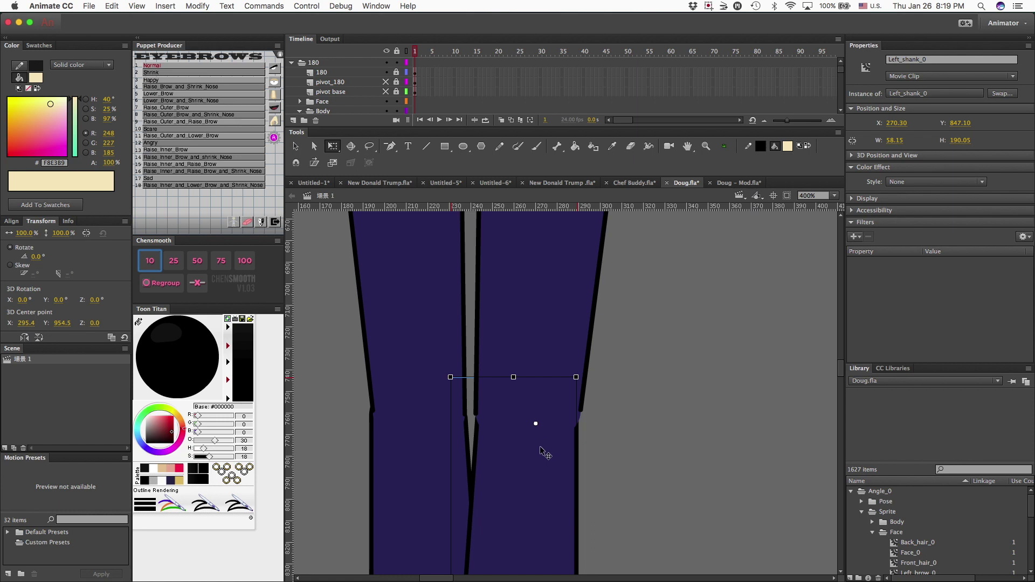
key(super+minus)
scroll(639, 474, down, 5)
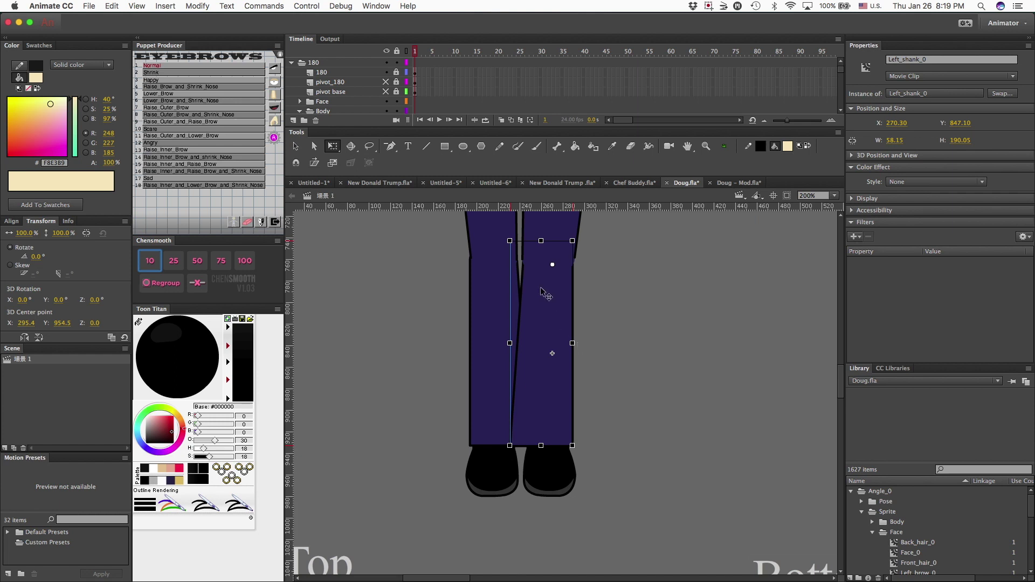
scroll(540, 287, up, 5)
scroll(541, 287, right, 5)
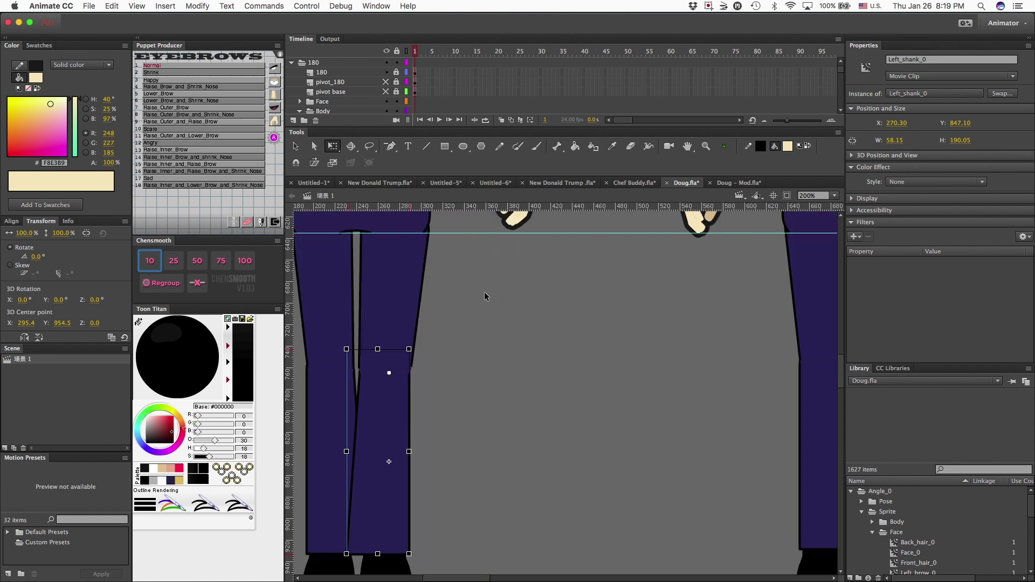
click(397, 369)
- Add a new joint circle beside the front figure's left leg from the puppet body map
double_click(398, 365)
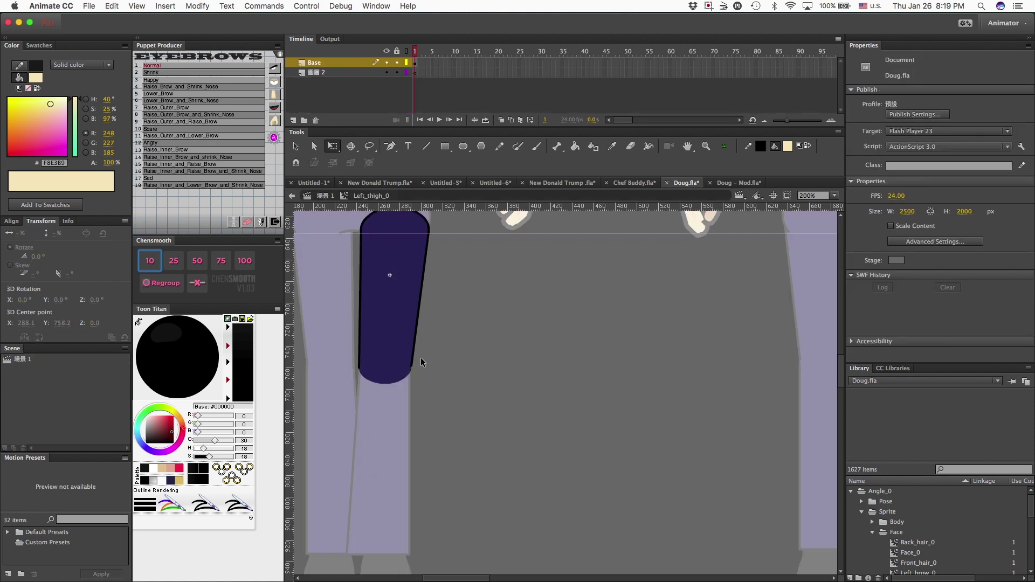
click(423, 362)
double_click(439, 340)
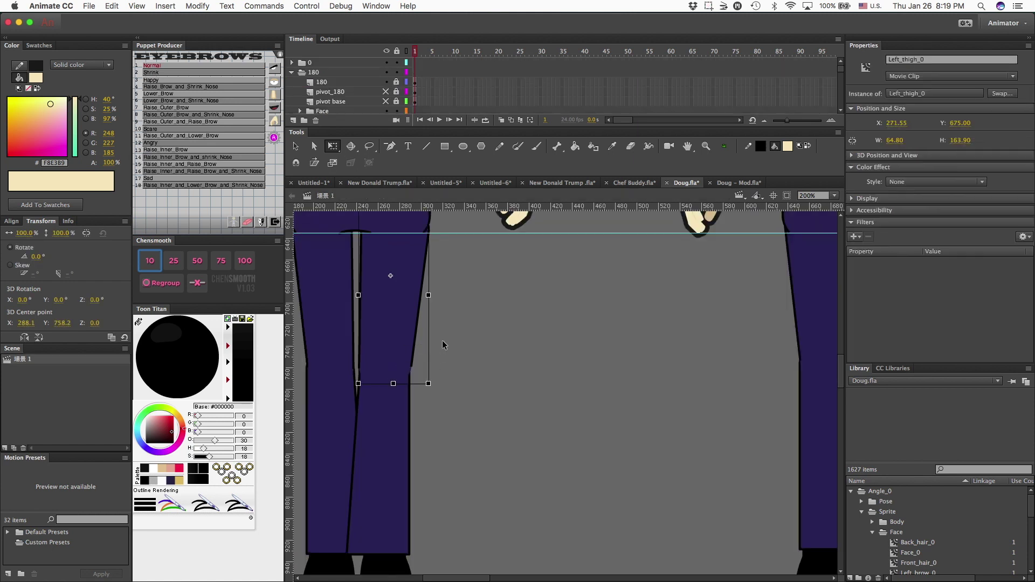
click(274, 222)
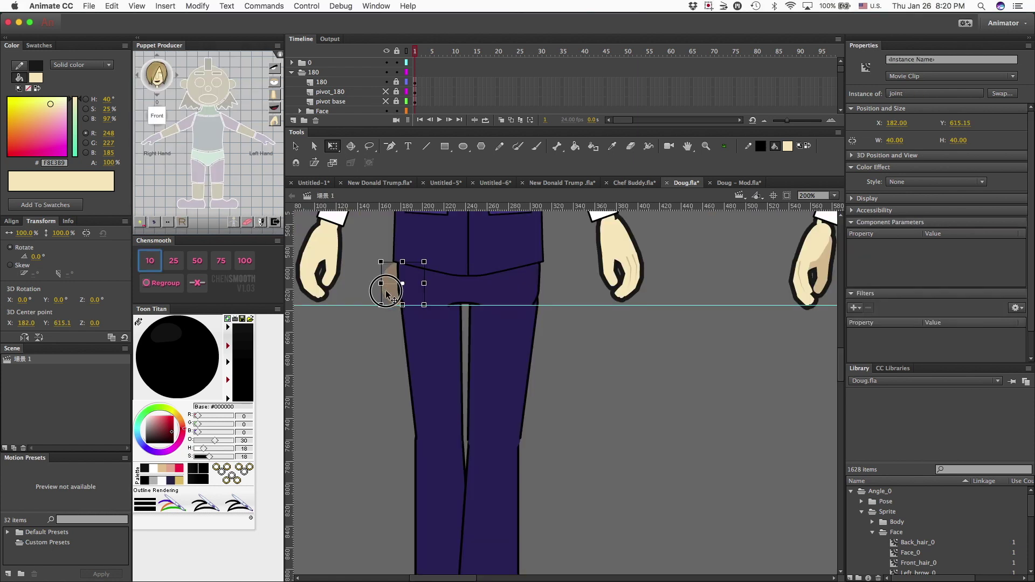
drag(374, 291, 341, 379)
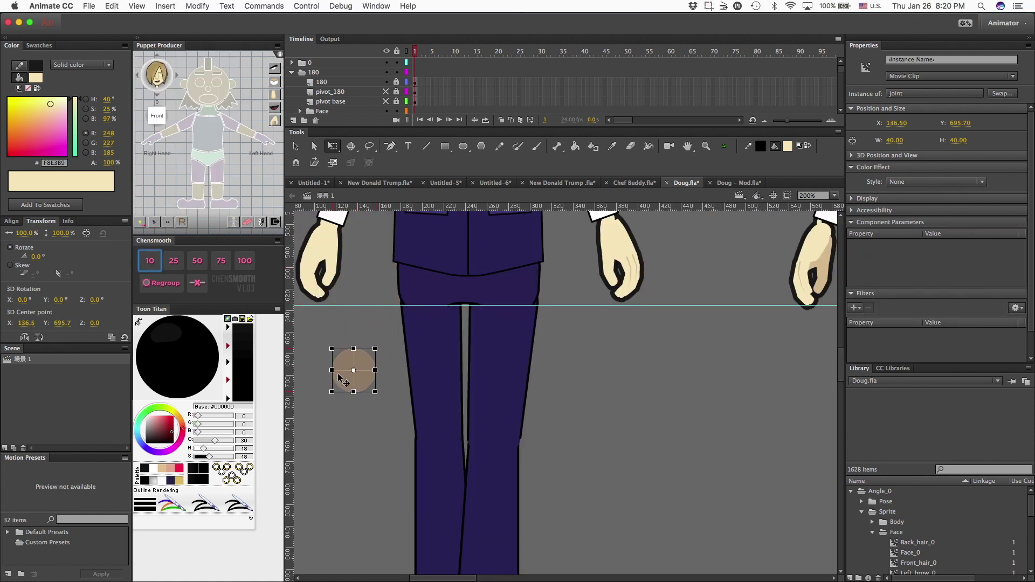
click(363, 433)
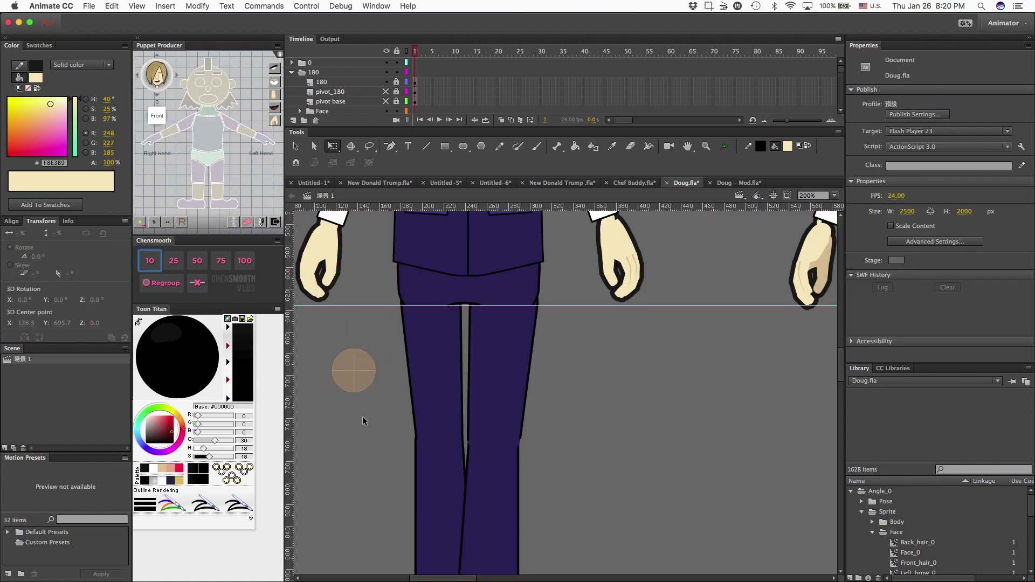
- Cut the new joint circle from the stage and re-enter the Left_thigh_0 symbol
click(341, 373)
click(361, 423)
click(351, 388)
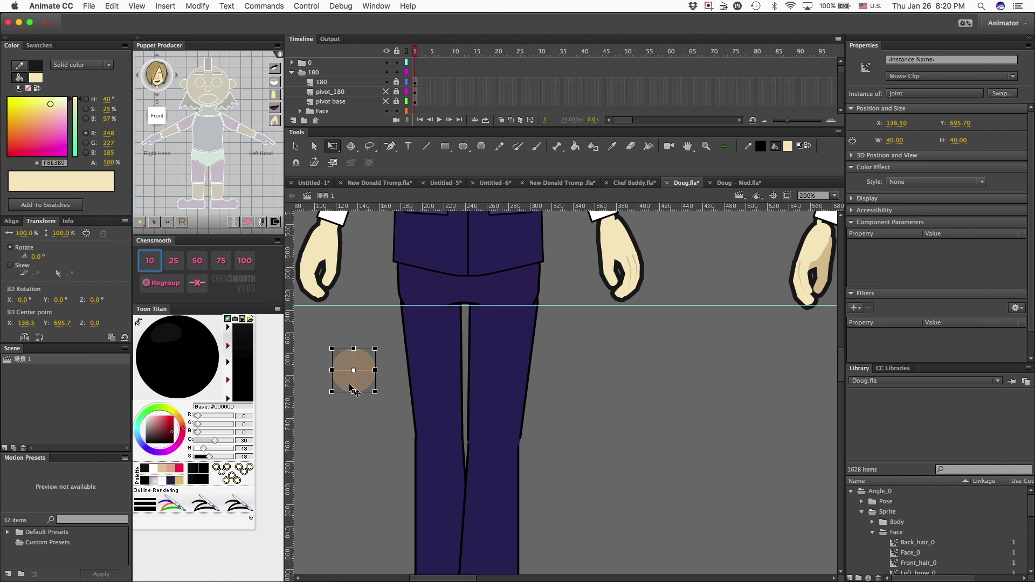
key(Delete)
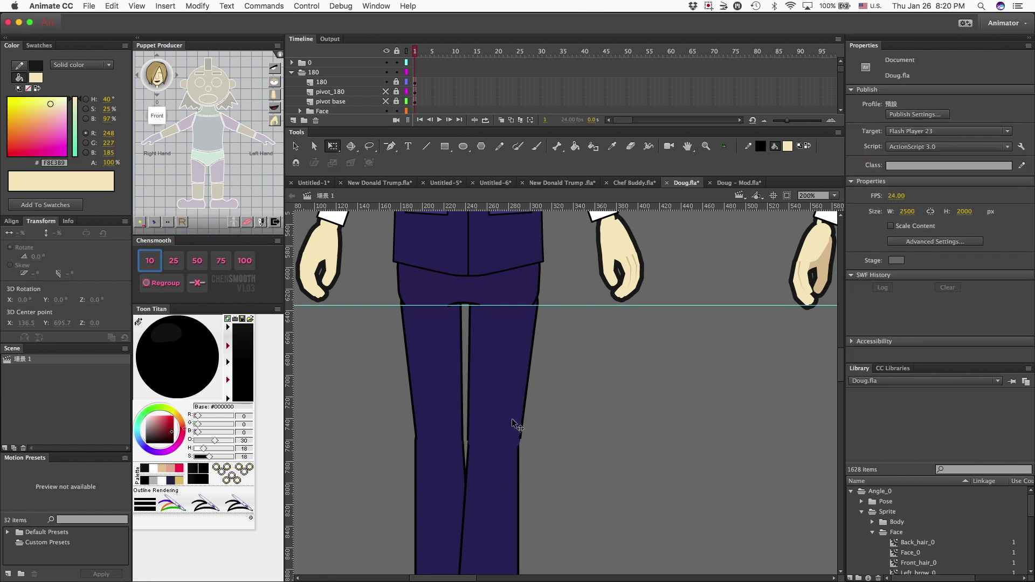
double_click(507, 420)
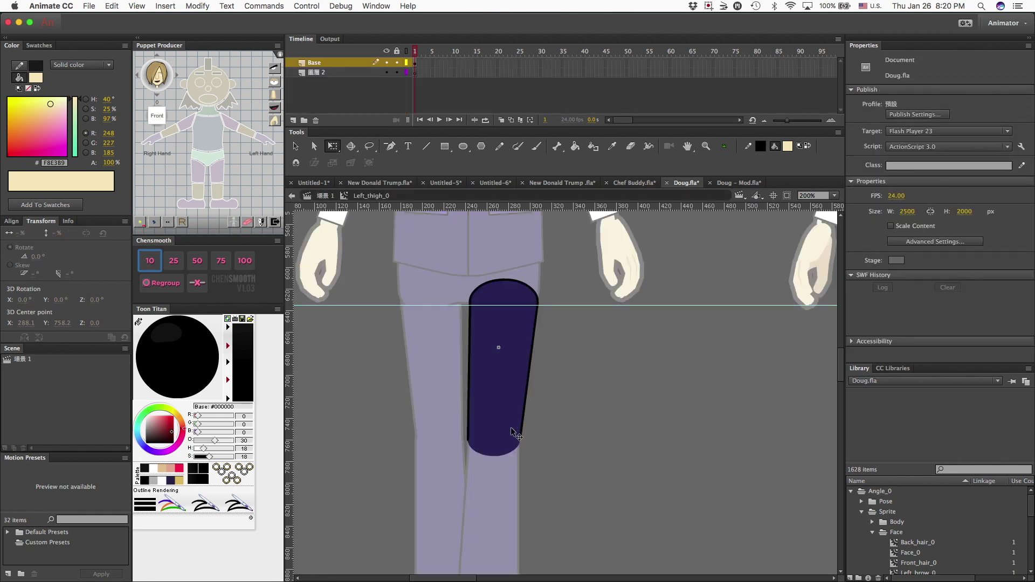
- Paste the joint circle into Left_thigh_0 and centre it precisely on the thigh's rounded bottom end
key(ctrl+v)
drag(571, 414, 470, 459)
key(super+equal)
key(super+equal)
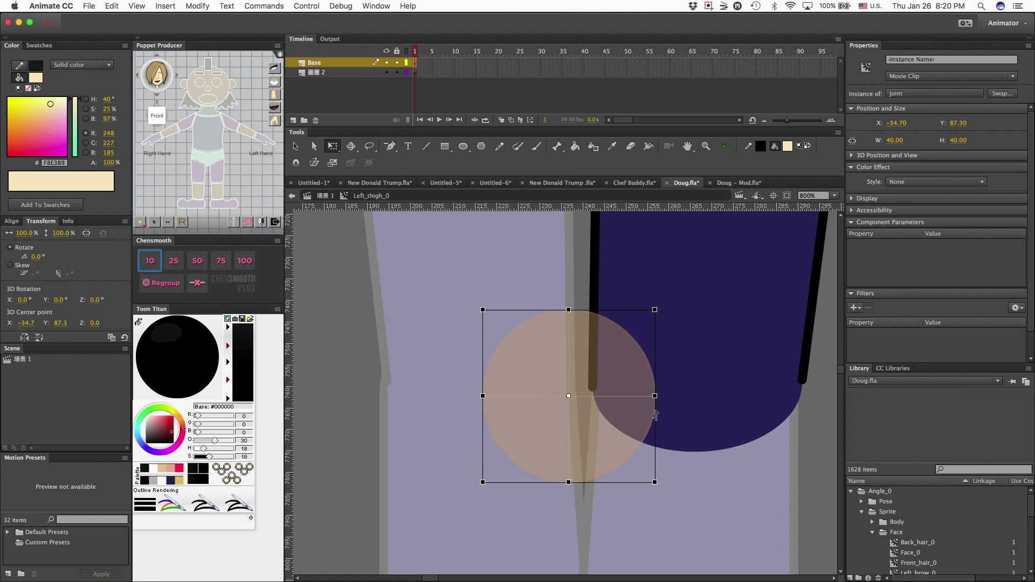
scroll(677, 432, left, 3)
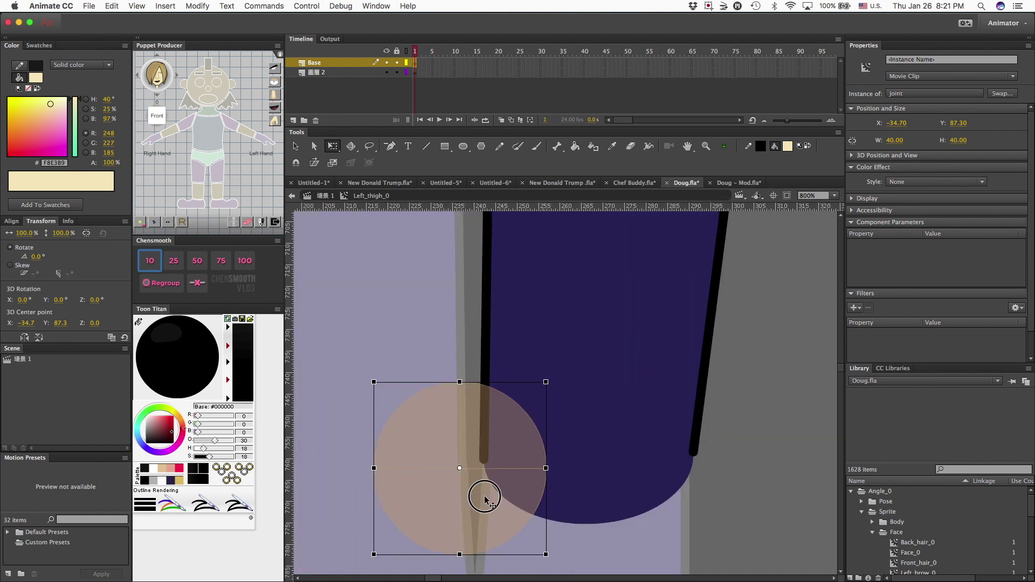
drag(485, 494, 607, 492)
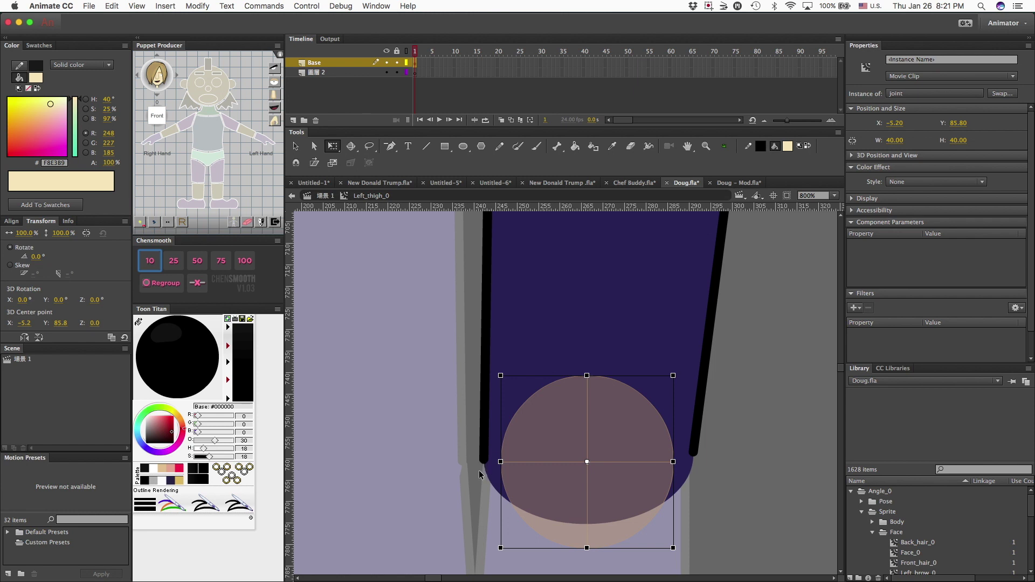
key(super+minus)
key(super+minus)
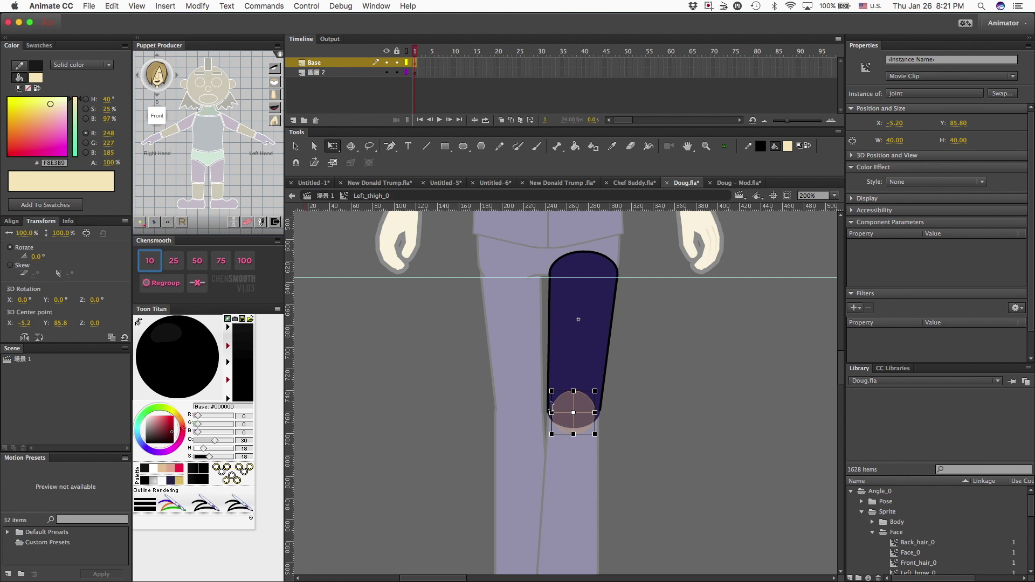
scroll(572, 414, up, 2)
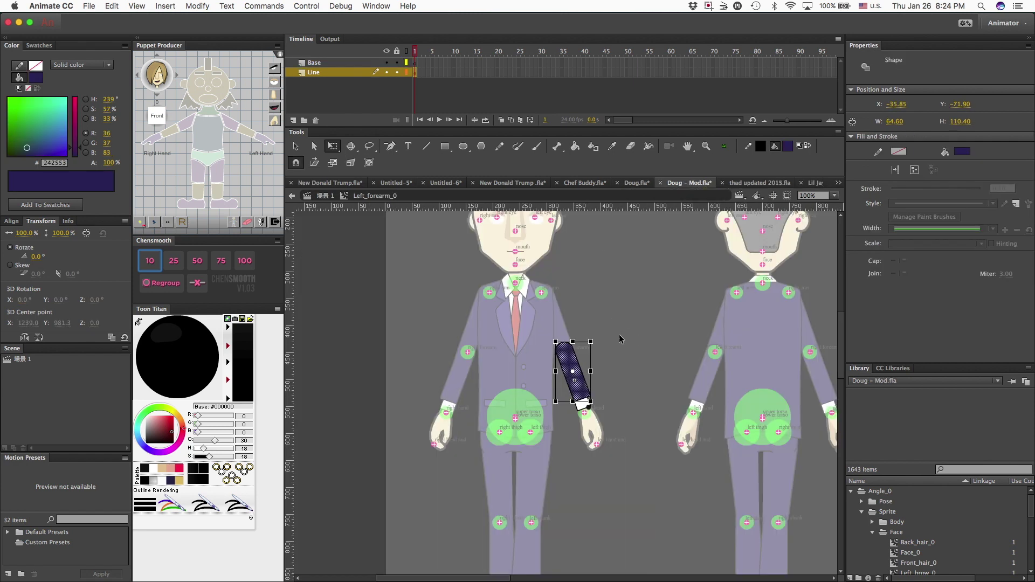
- Switch to Doug.fla and open the Left_thigh_0 symbol with its layers shown as outlines
click(623, 426)
click(636, 183)
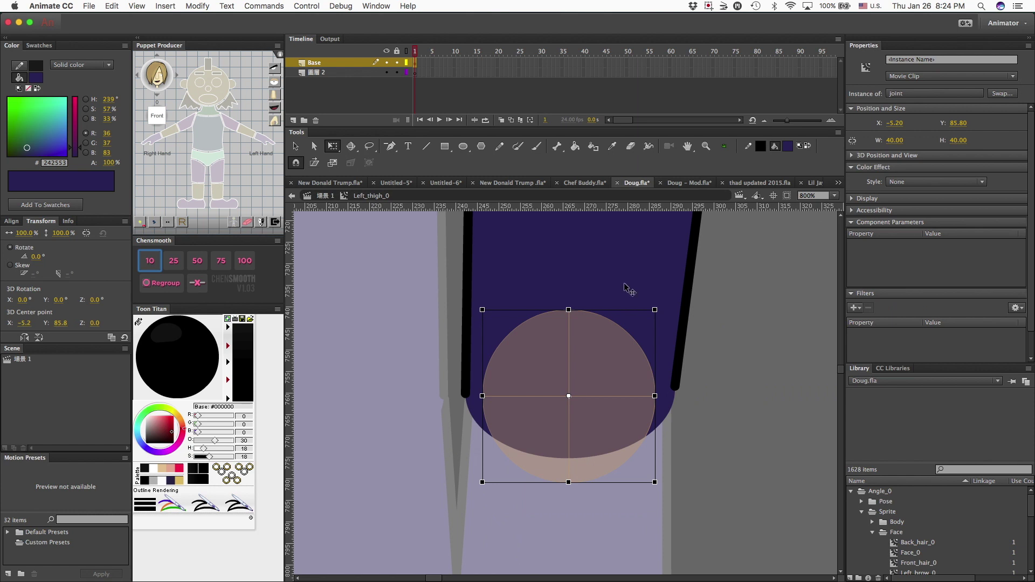
double_click(717, 332)
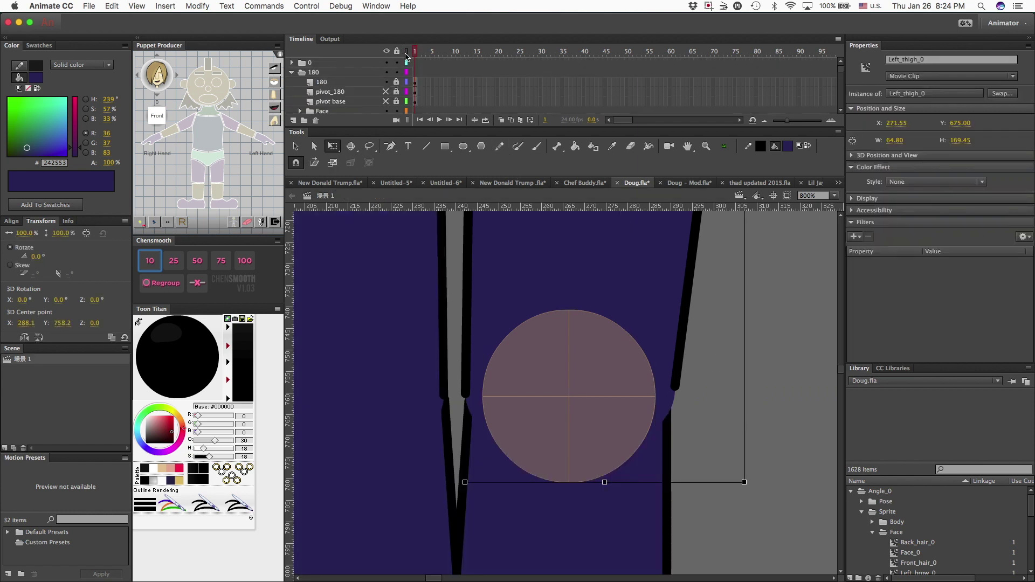
click(407, 53)
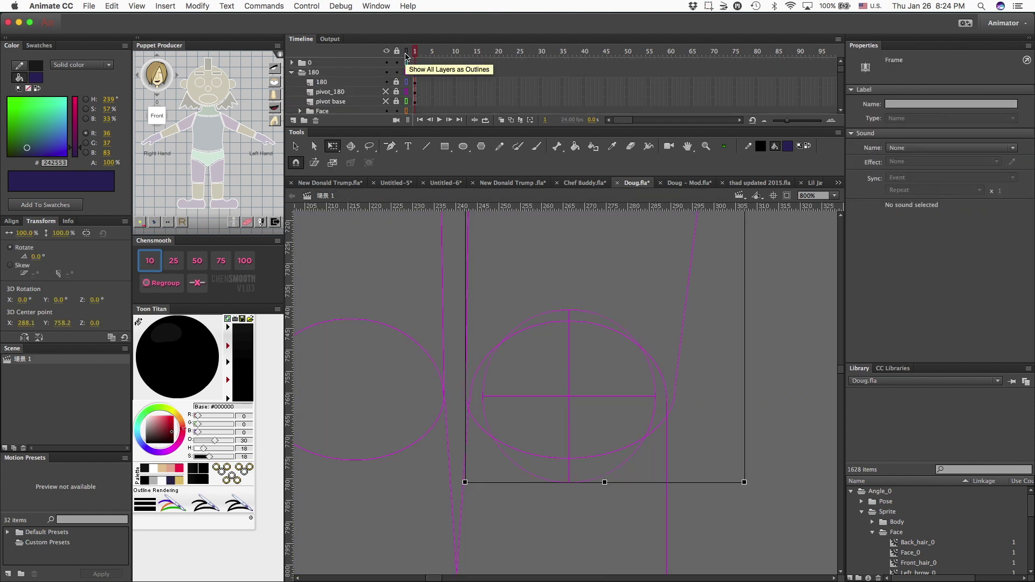
click(739, 365)
click(584, 487)
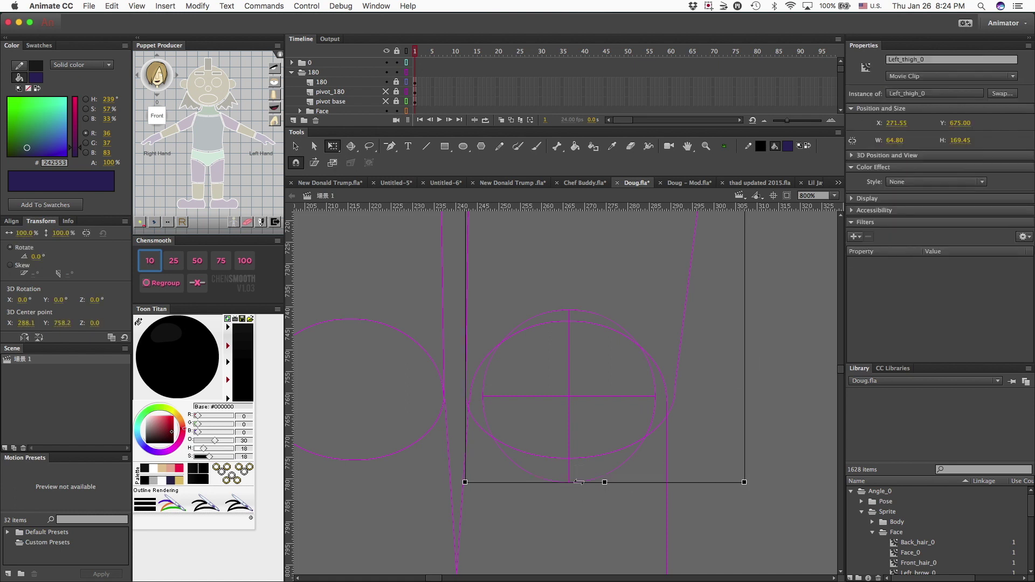
click(571, 402)
double_click(572, 402)
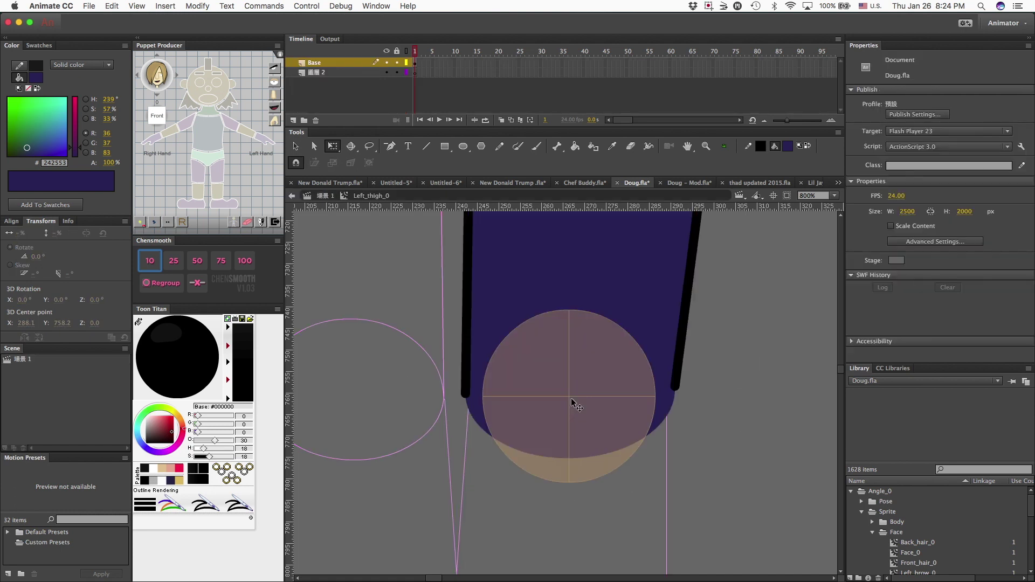
click(407, 52)
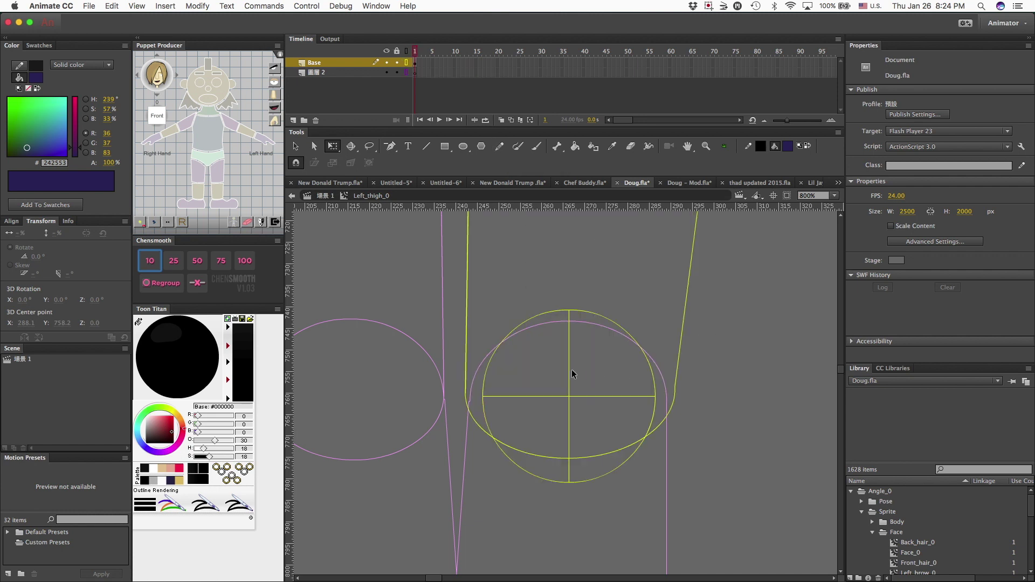
- Zoom out and scroll down to the legs, then back up to the hips and thighs
click(552, 312)
key(super+minus)
key(super+minus)
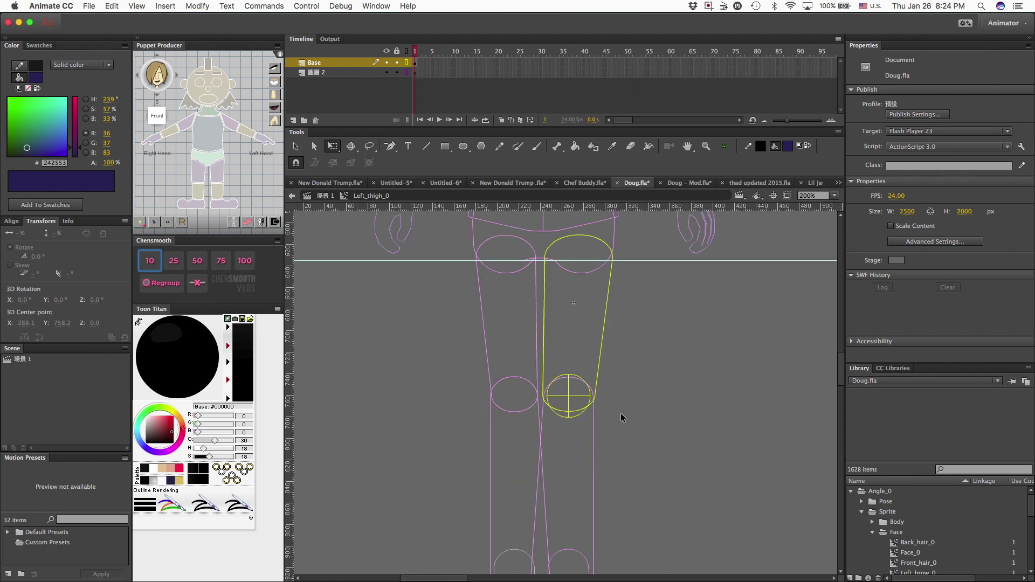
scroll(621, 417, down, 5)
scroll(619, 419, up, 15)
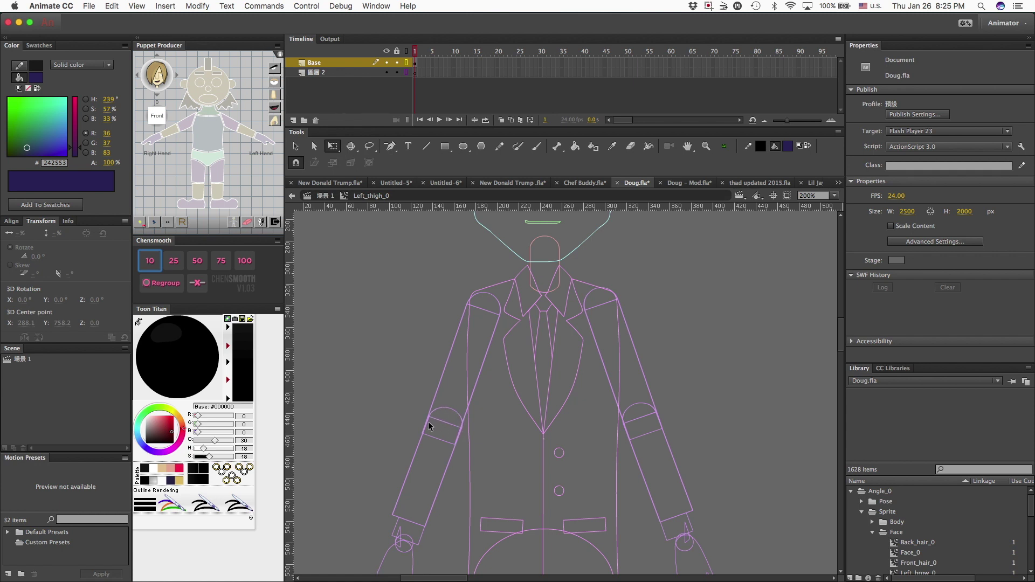
scroll(543, 485, down, 10)
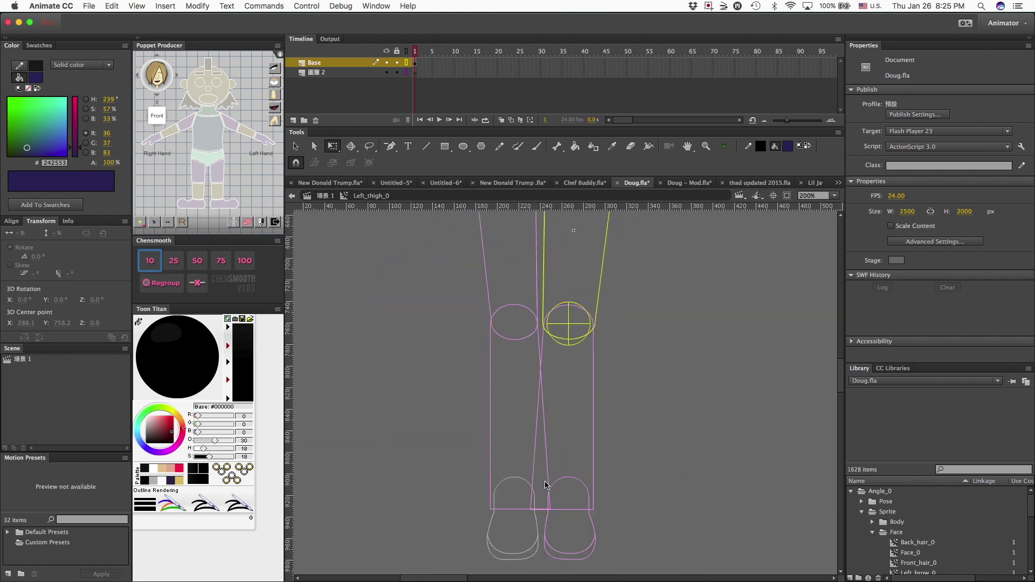
scroll(545, 485, up, 4)
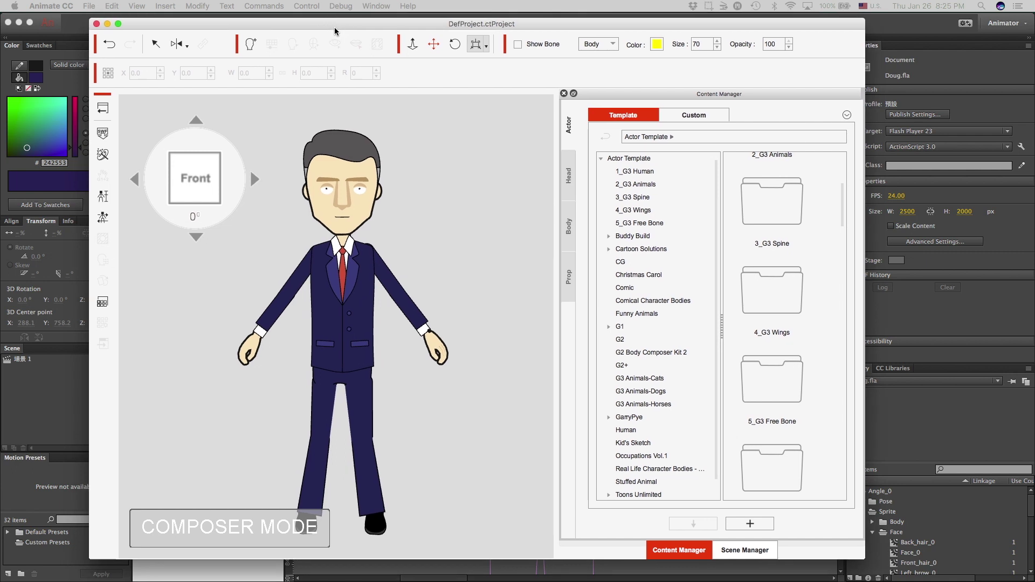
- Bend the suited character's shin forward in CrazyTalk Animator to test the knee, then minimize it
click(334, 31)
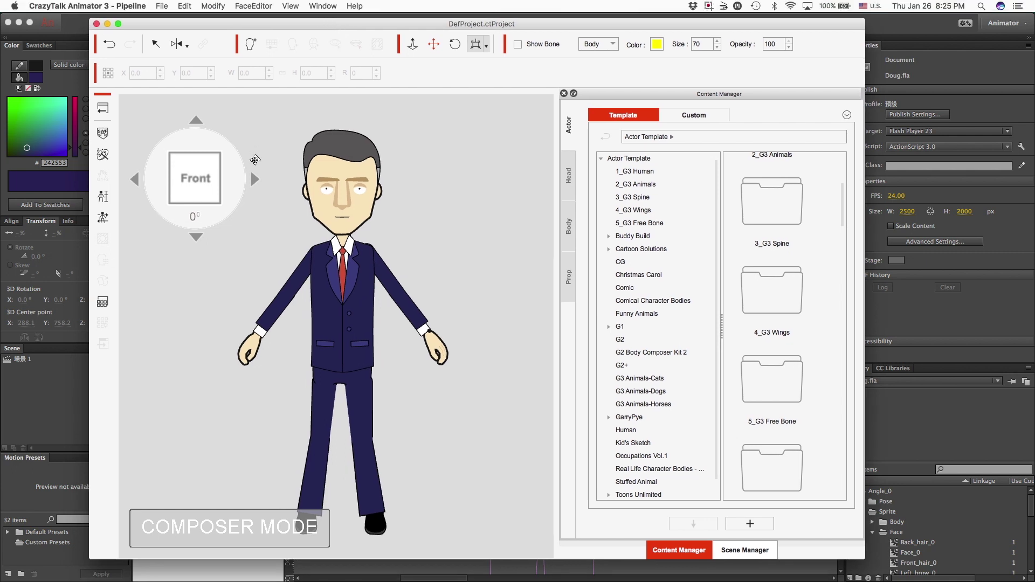
click(371, 409)
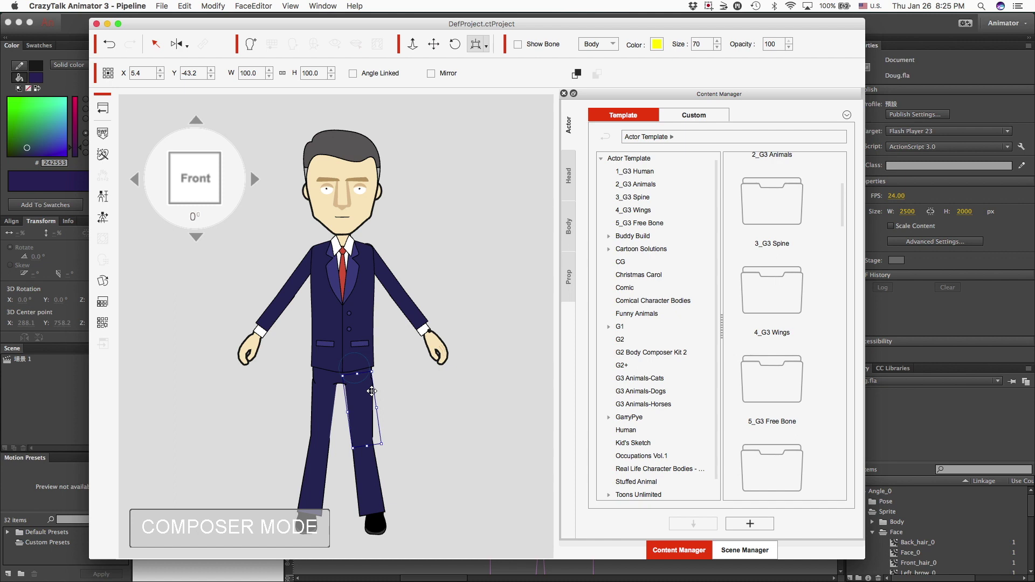
click(371, 473)
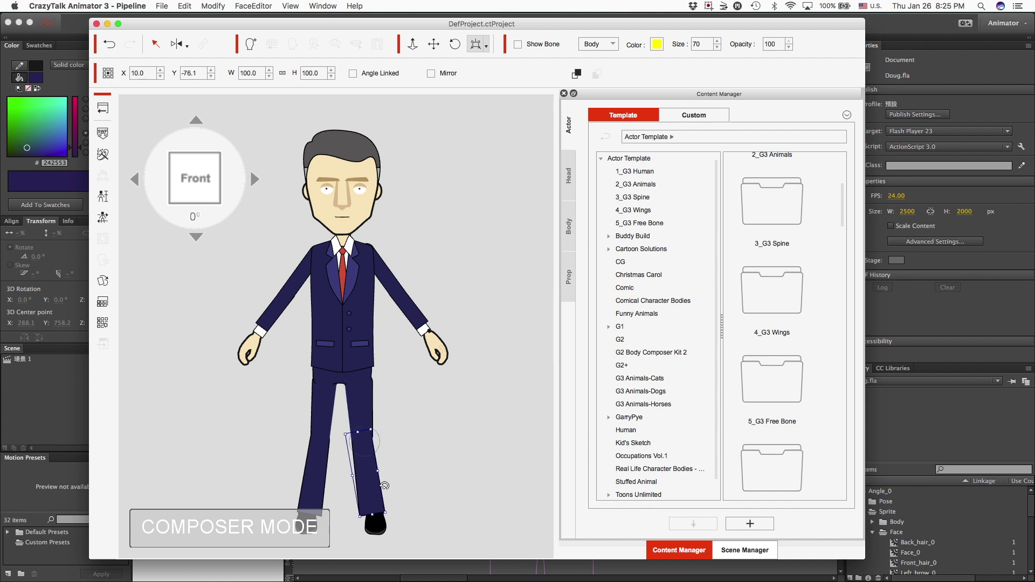
drag(393, 503, 401, 547)
double_click(173, 28)
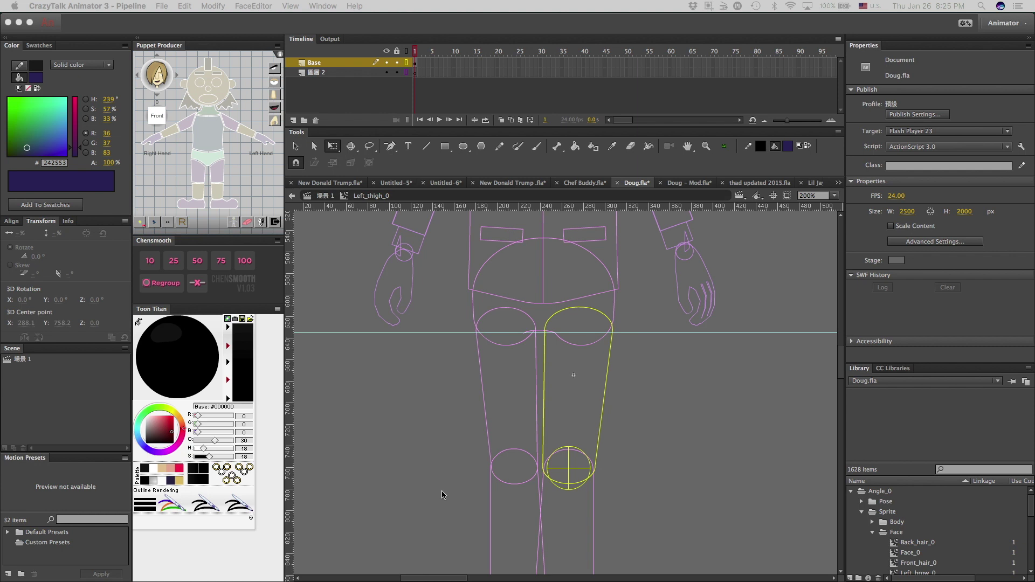
- Check the knee joint circle inside Left_thigh_0 in Animate
click(566, 468)
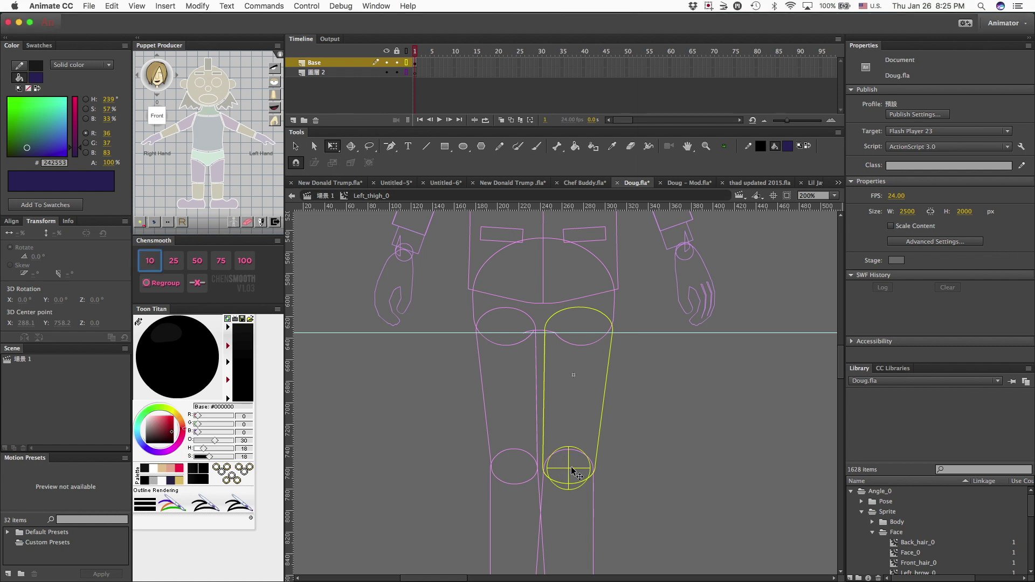
click(574, 472)
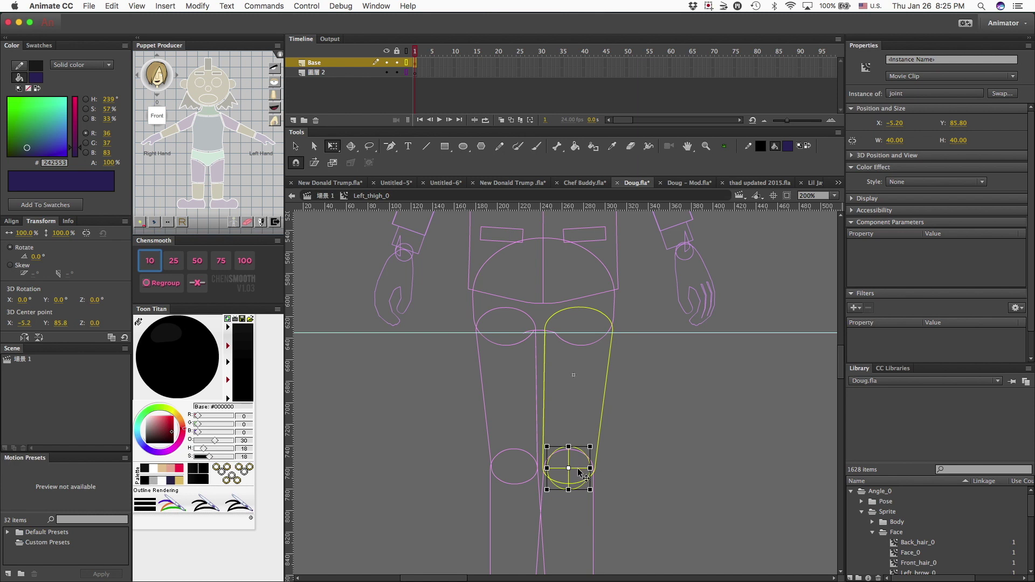
click(683, 255)
scroll(675, 333, up, 5)
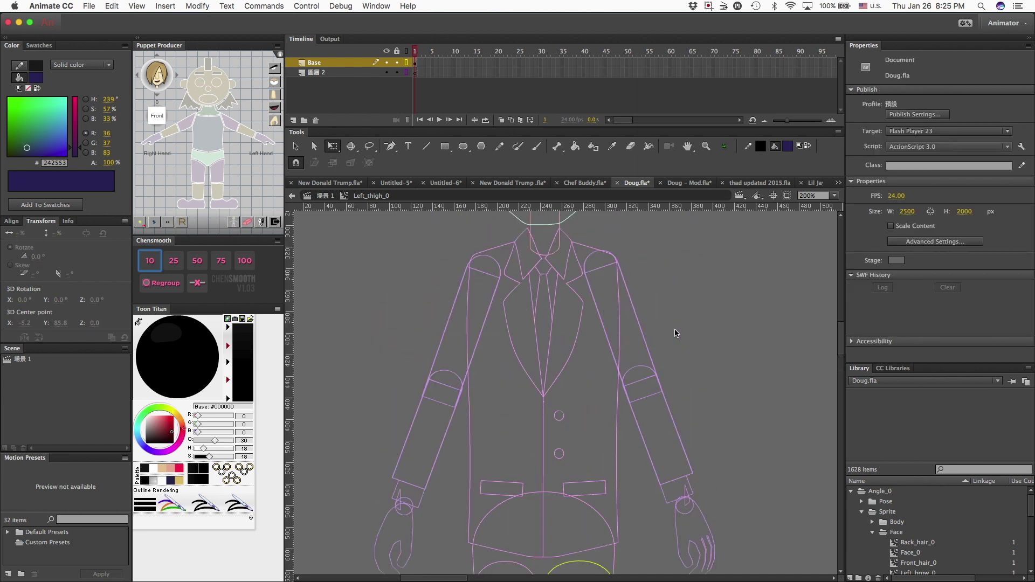
scroll(676, 333, down, 4)
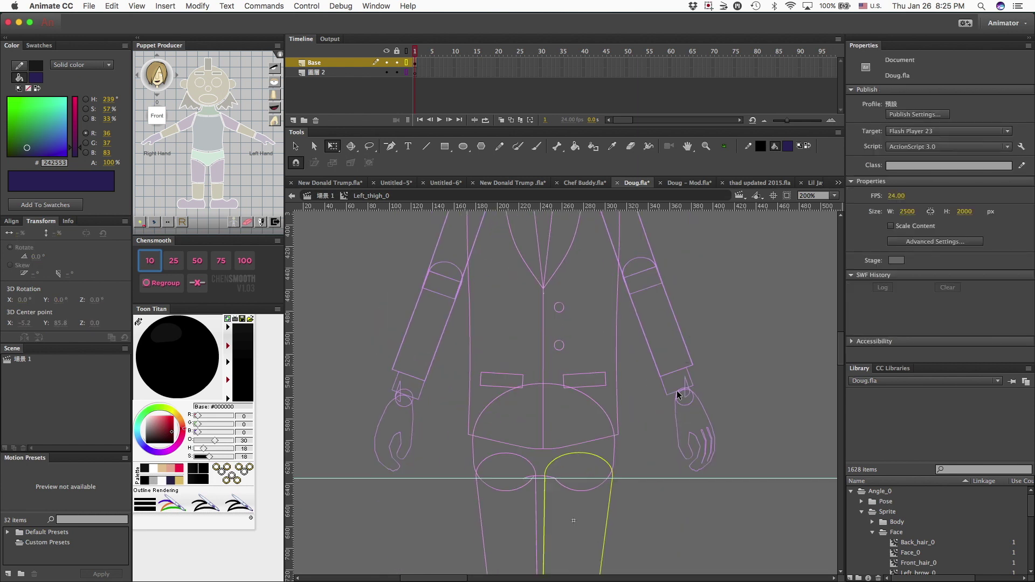
- Back in the main scene, move Left_hand_0 onto the end of the sleeve cuff
double_click(678, 401)
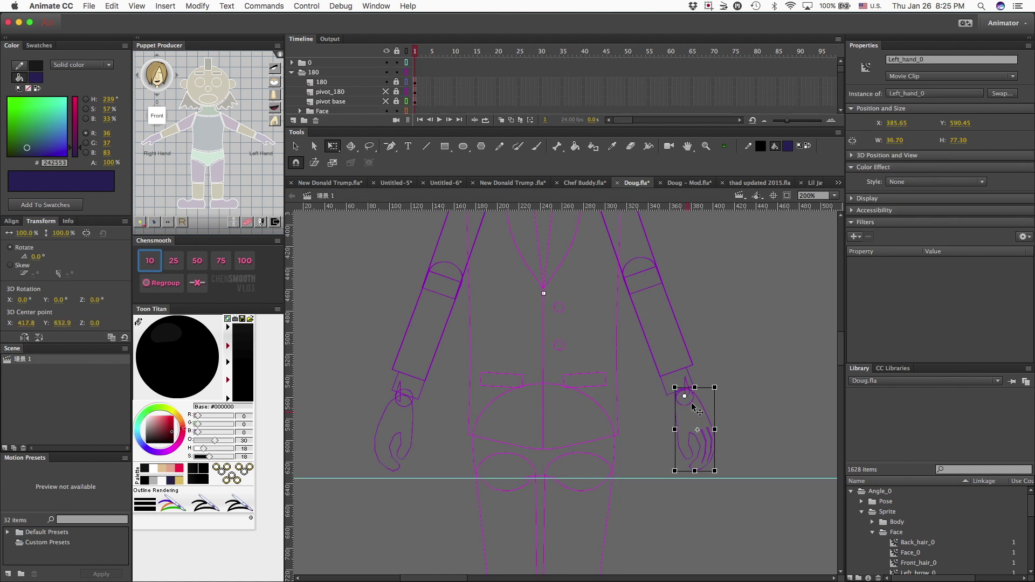
click(700, 398)
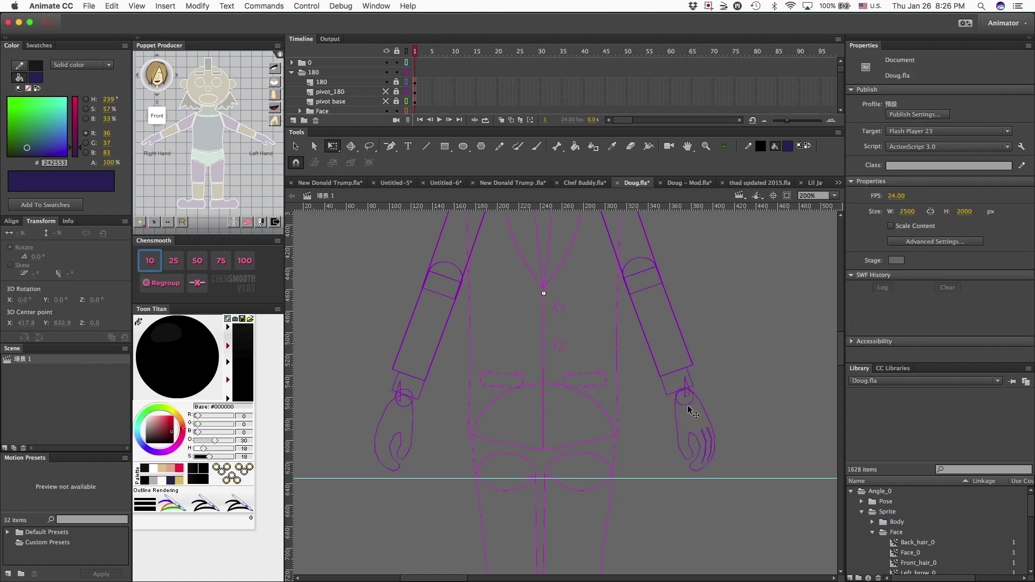
click(690, 411)
drag(698, 408, 759, 395)
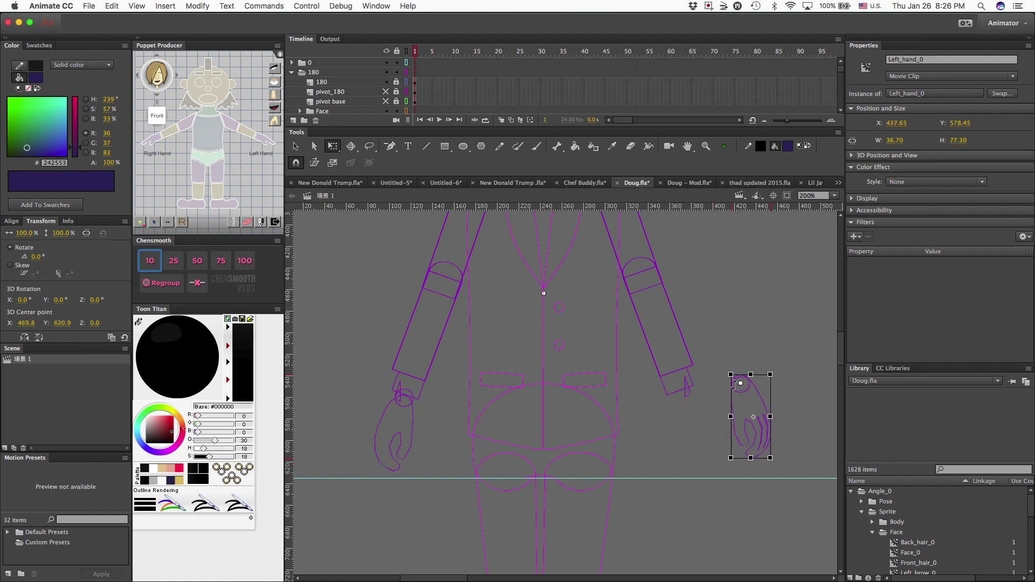
click(747, 393)
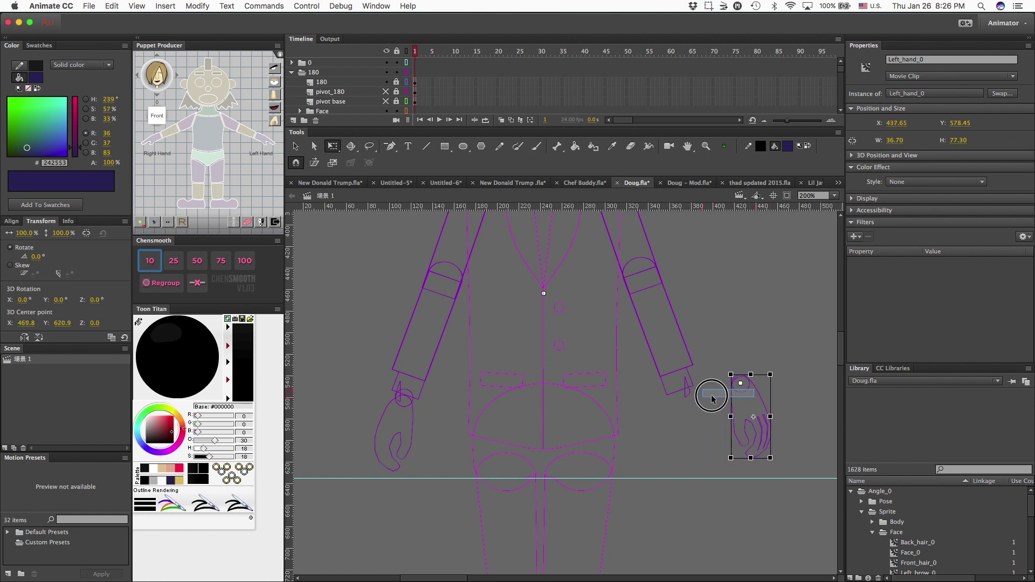
click(756, 390)
drag(756, 389, 693, 388)
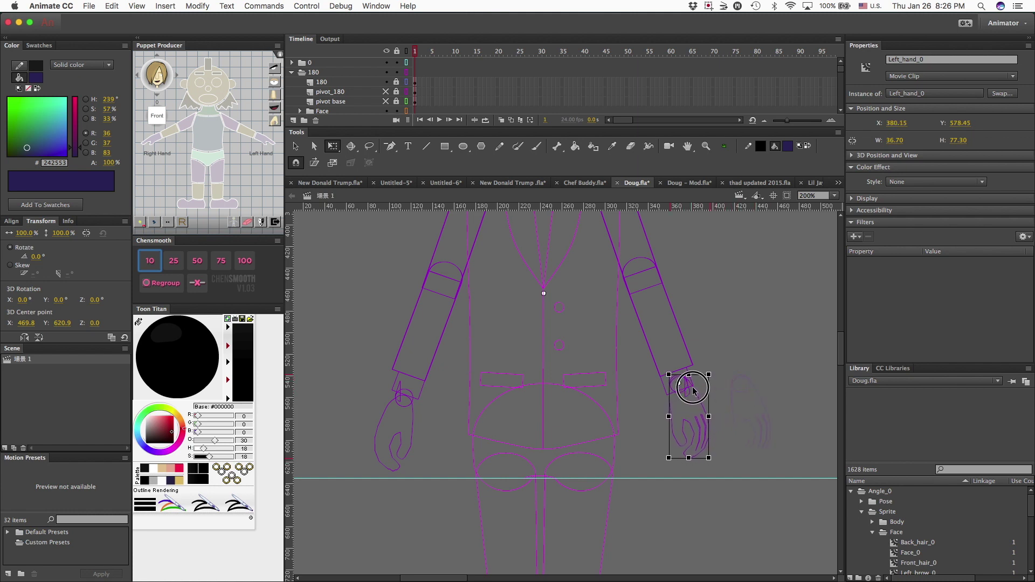
drag(693, 391, 694, 392)
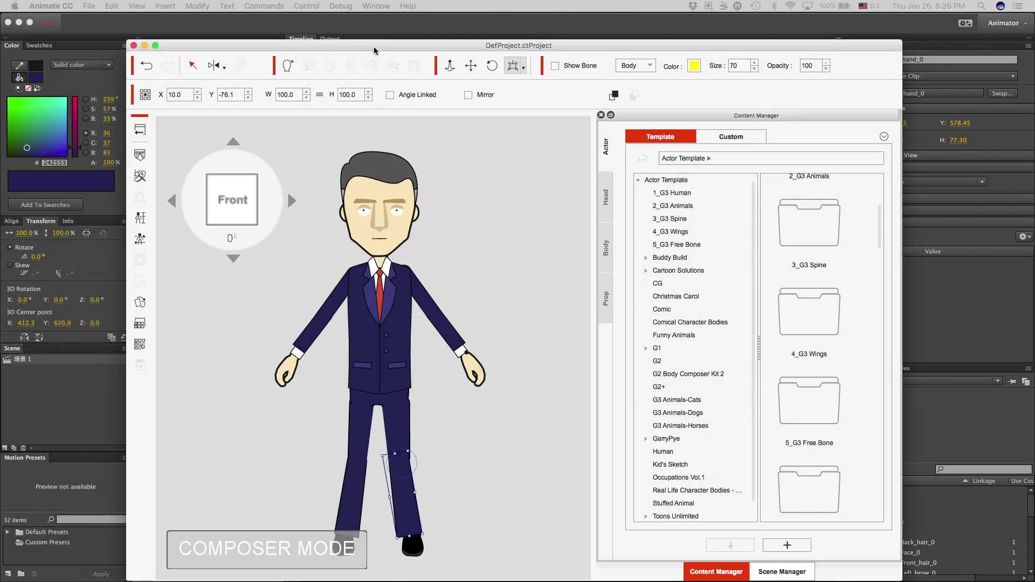
click(474, 374)
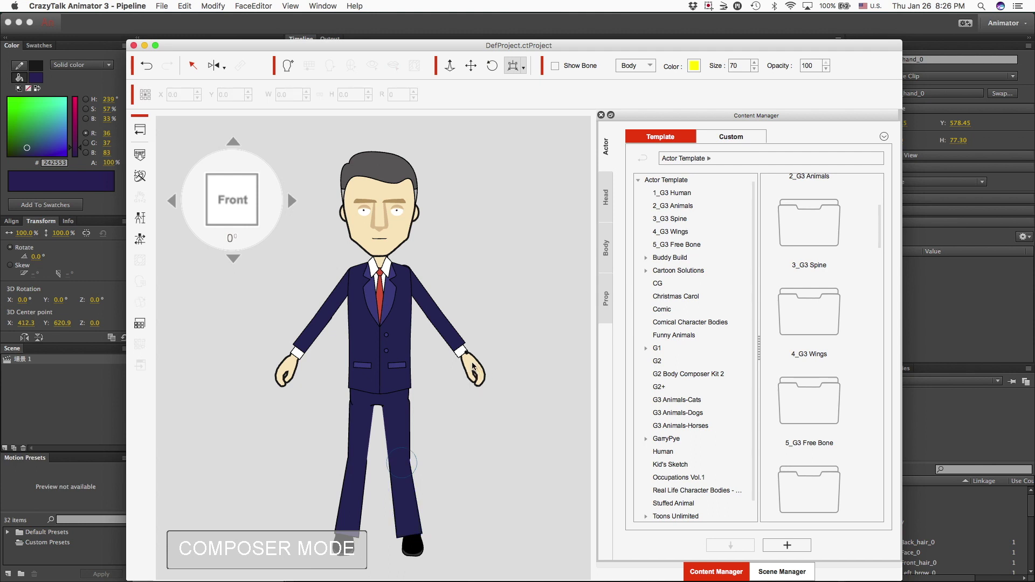
click(473, 367)
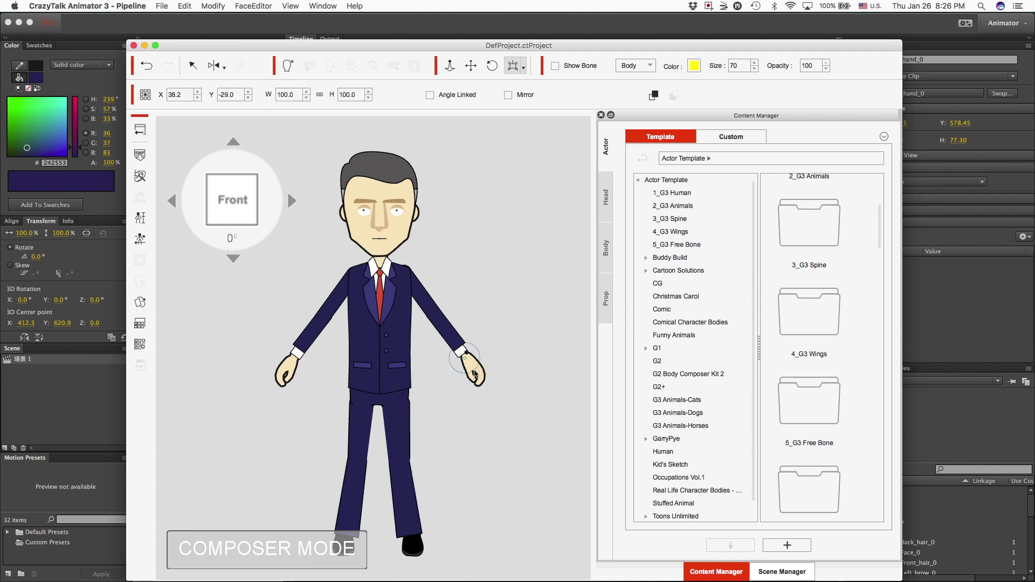
double_click(475, 372)
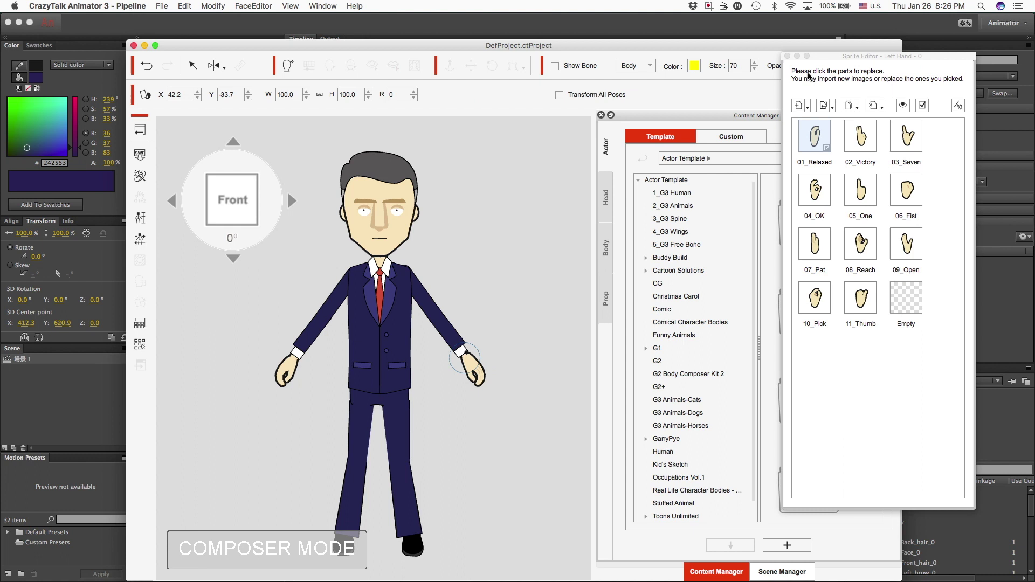
click(787, 56)
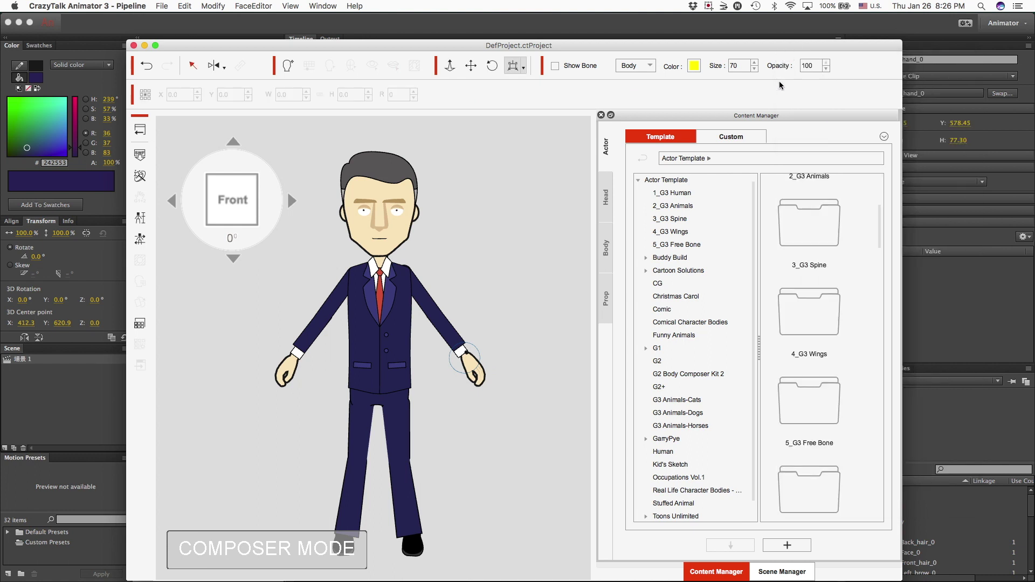
click(476, 372)
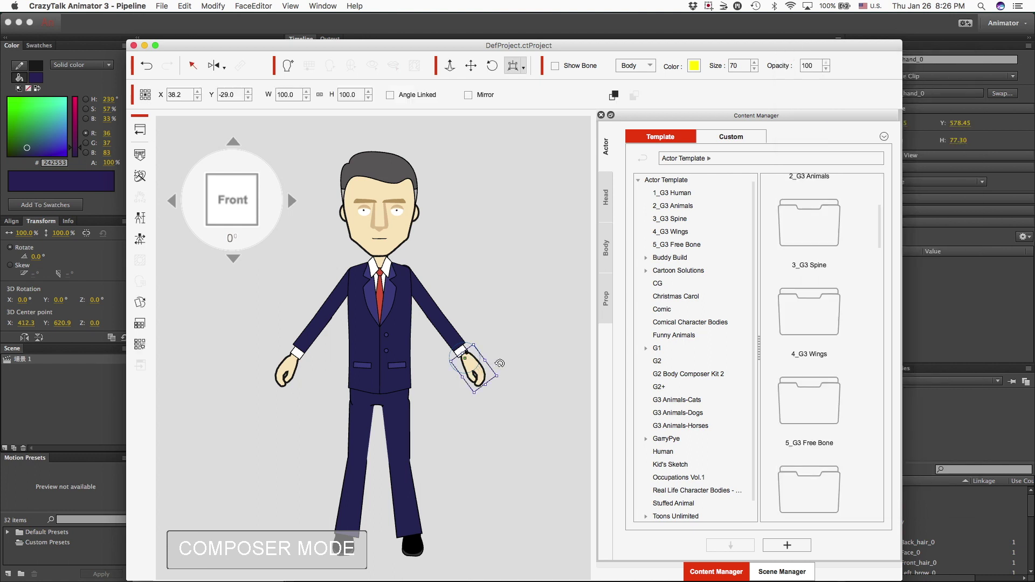
mouse_move(500, 364)
mouse_down()
mouse_move(423, 397)
mouse_move(404, 293)
mouse_move(445, 412)
mouse_move(553, 361)
mouse_move(492, 256)
mouse_move(423, 248)
mouse_move(444, 259)
mouse_move(478, 383)
mouse_move(350, 393)
mouse_move(534, 378)
mouse_move(512, 362)
mouse_move(506, 414)
mouse_move(448, 386)
mouse_move(520, 335)
mouse_move(487, 435)
mouse_move(512, 360)
mouse_up()
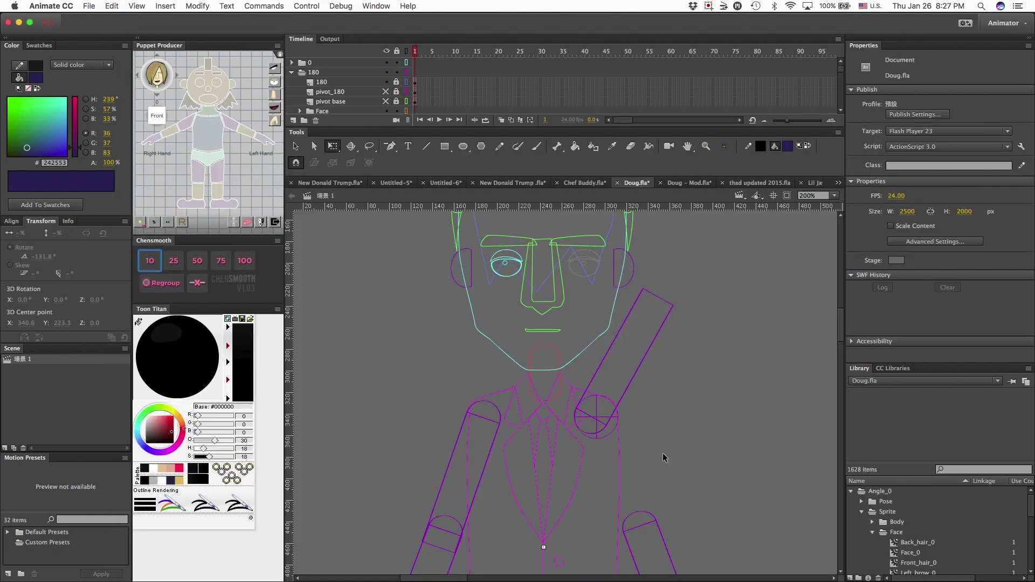
- Pull the shoulder joint circle off the arm, scale it to 70%, and place it on the upper arm
click(663, 454)
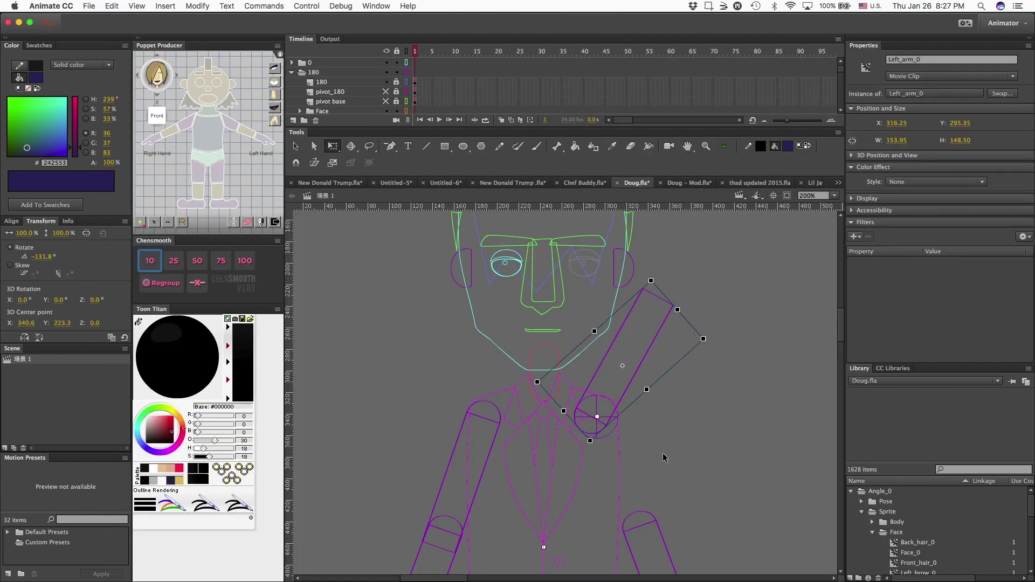
click(695, 433)
scroll(695, 433, down, 3)
scroll(694, 433, right, 4)
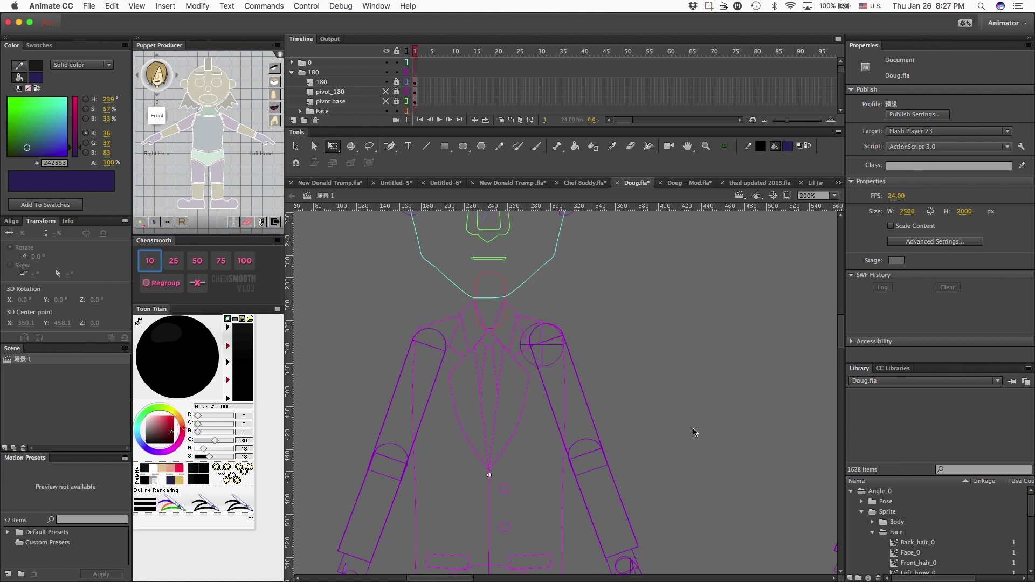
scroll(694, 433, down, 2)
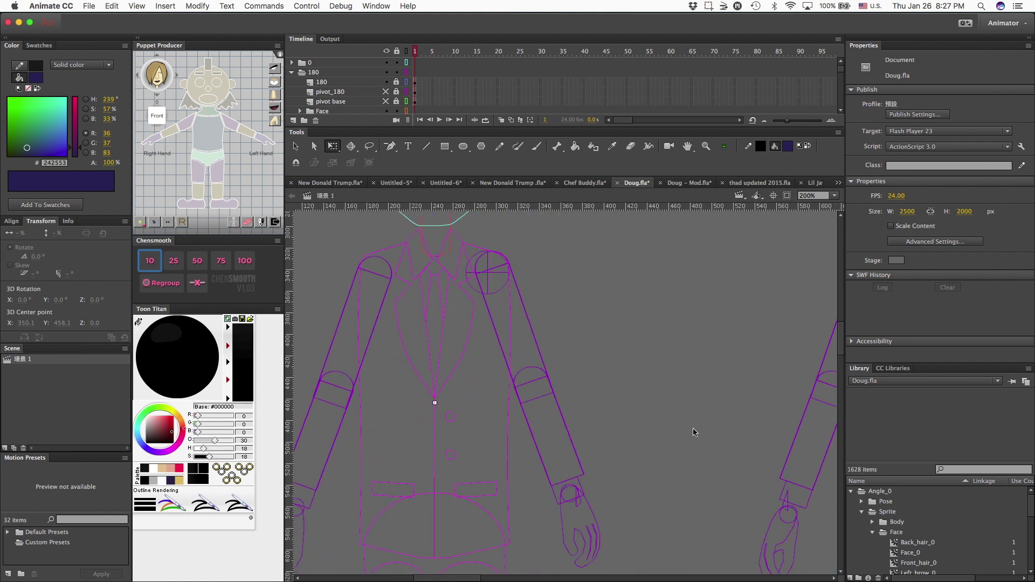
click(491, 273)
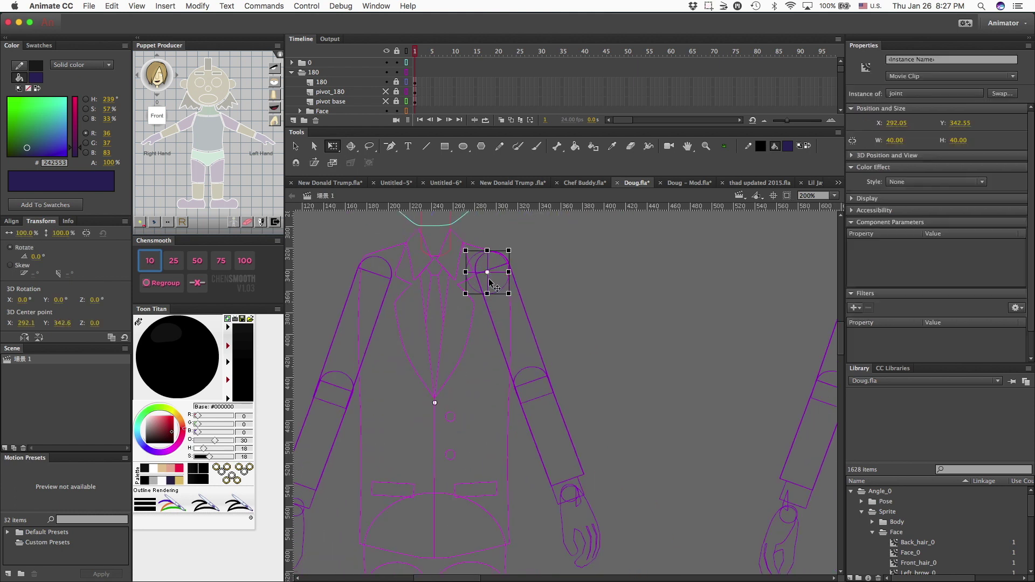
drag(491, 273, 589, 342)
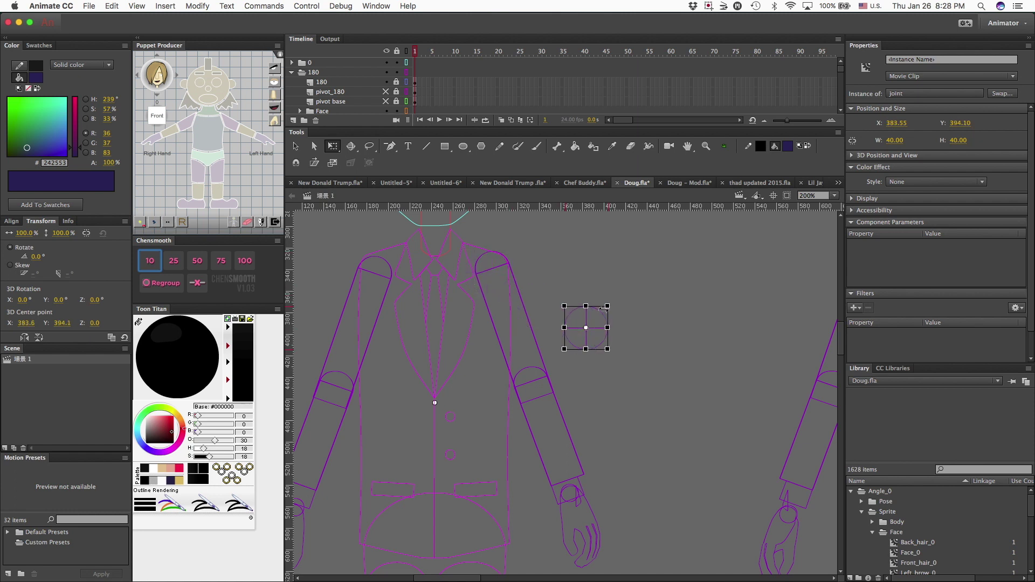
mouse_move(609, 305)
mouse_down()
mouse_move(619, 295)
mouse_move(598, 300)
mouse_move(606, 313)
mouse_up()
key(super+z)
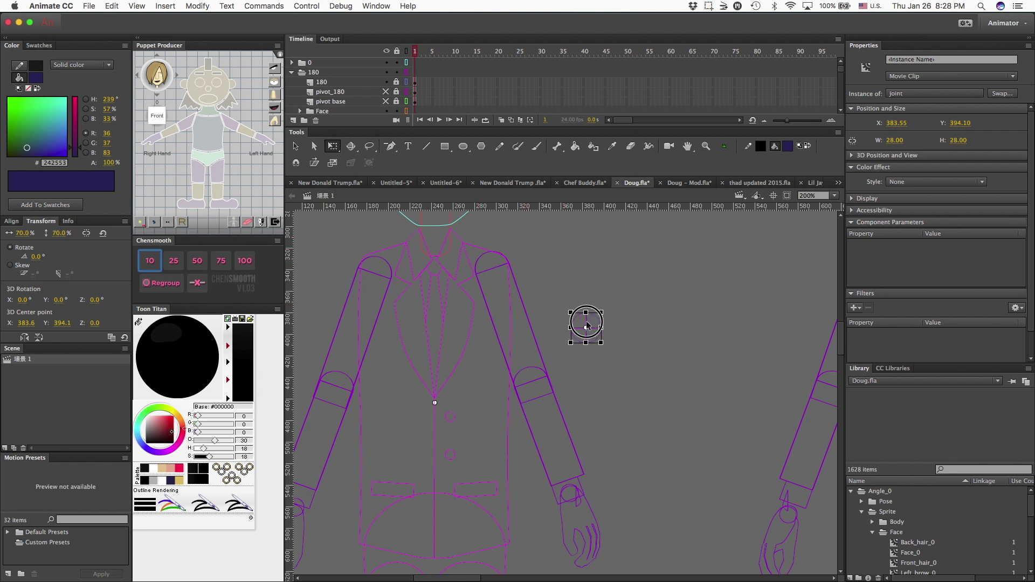
drag(587, 325, 531, 373)
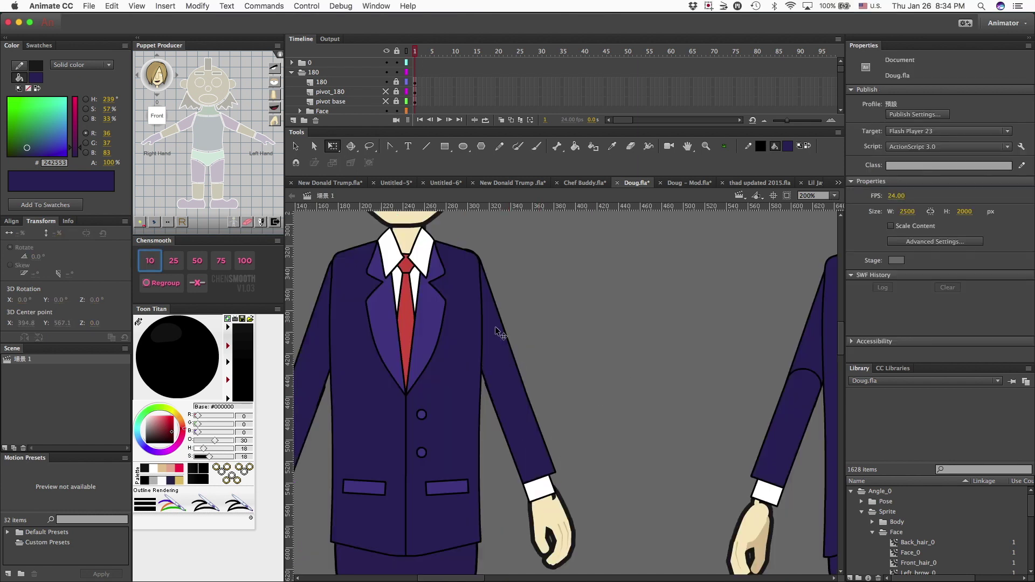
- Nudge Left_forearm_0 slightly lower along the sleeve, undoing its rotation, and deselect it
click(563, 527)
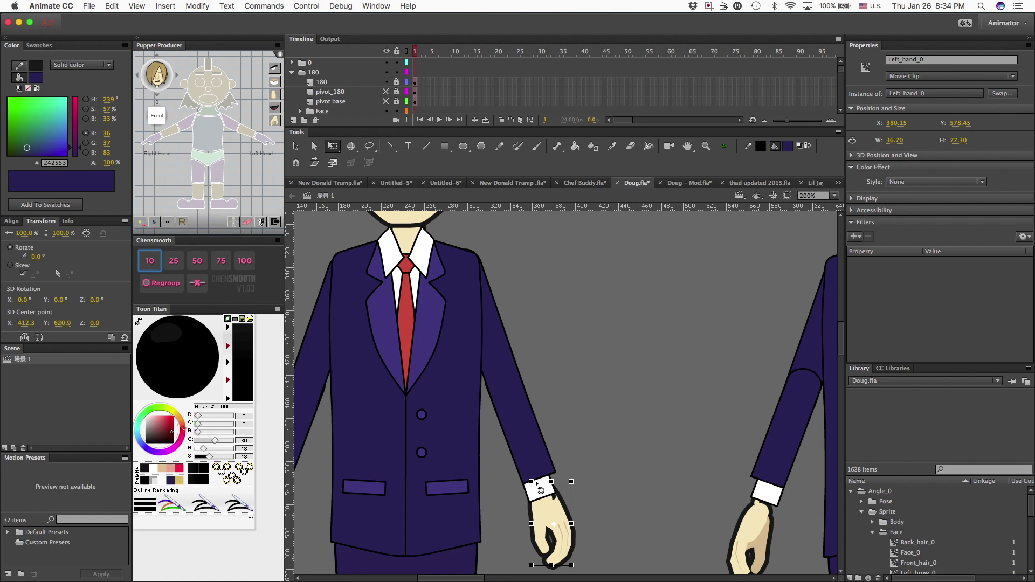
click(526, 422)
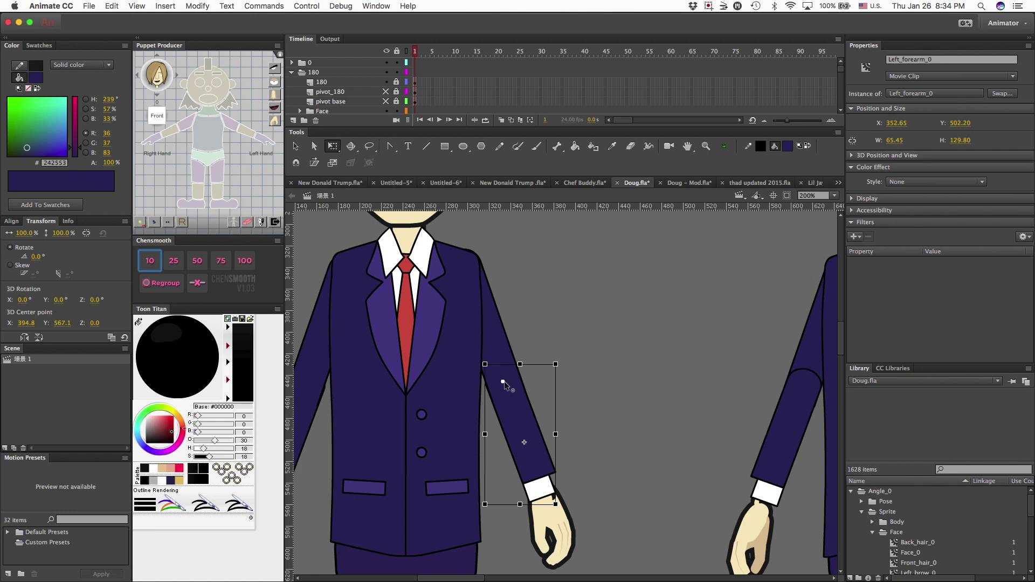
drag(562, 492, 522, 445)
click(541, 457)
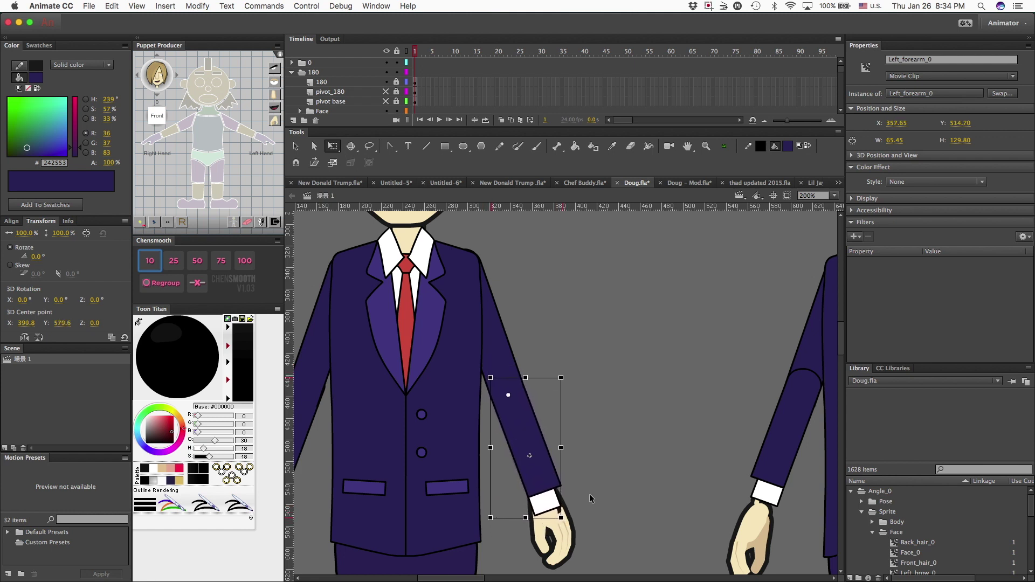
drag(567, 512, 546, 474)
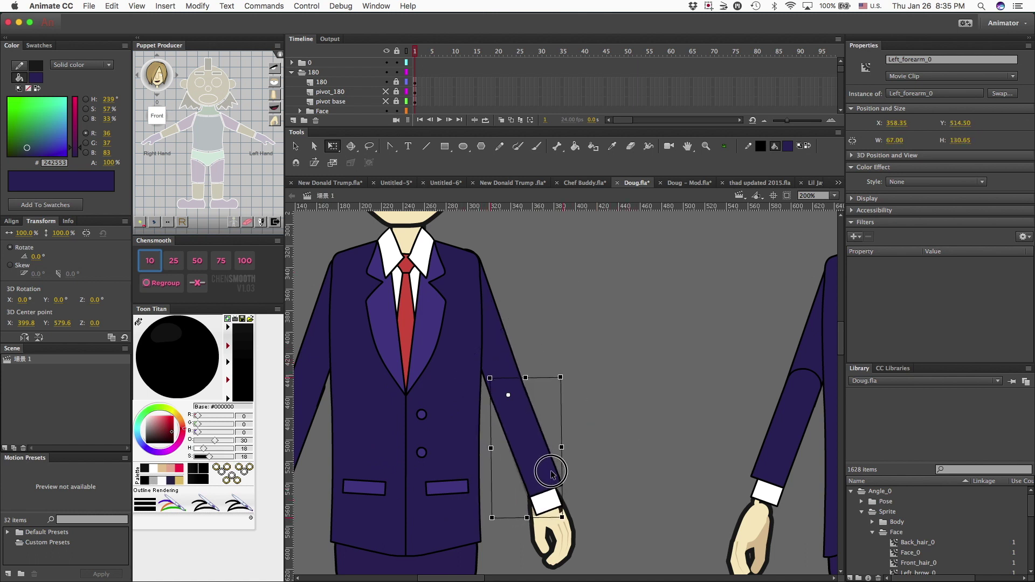
key(ctrl+z)
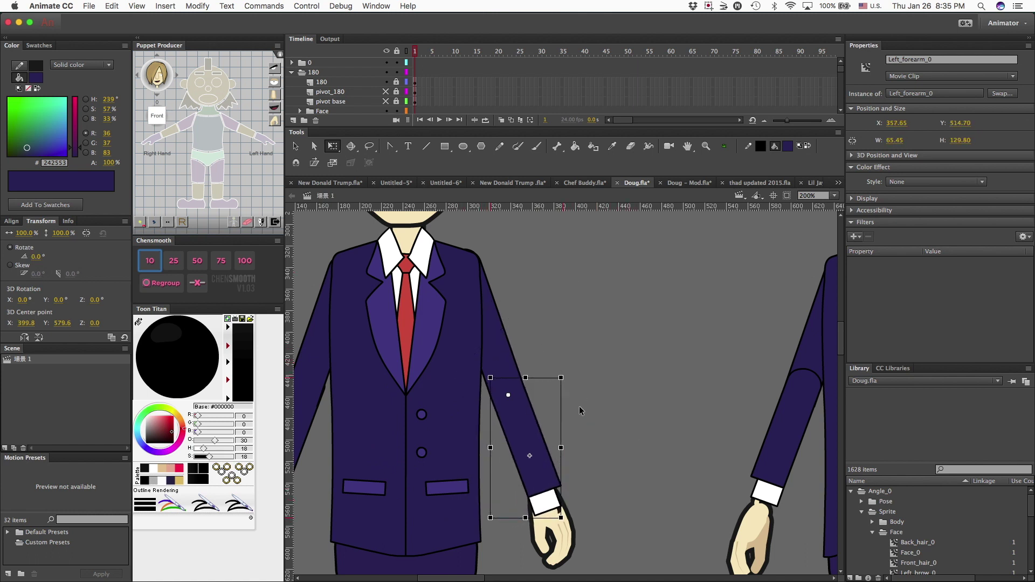
click(596, 406)
- In outline view, swing the left forearm up to horizontal and back down to hanging
scroll(597, 405, down, 5)
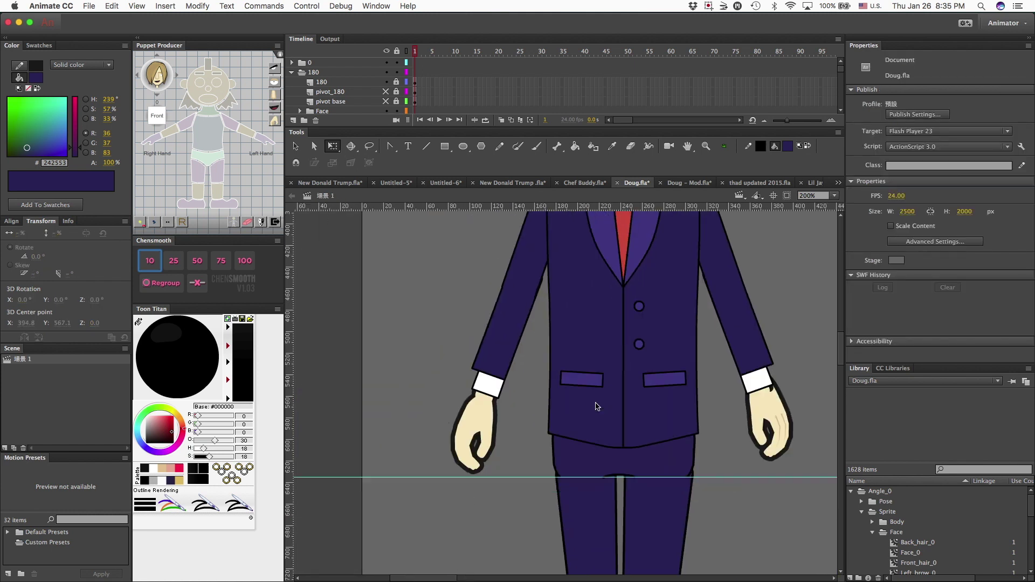
scroll(596, 410, up, 7)
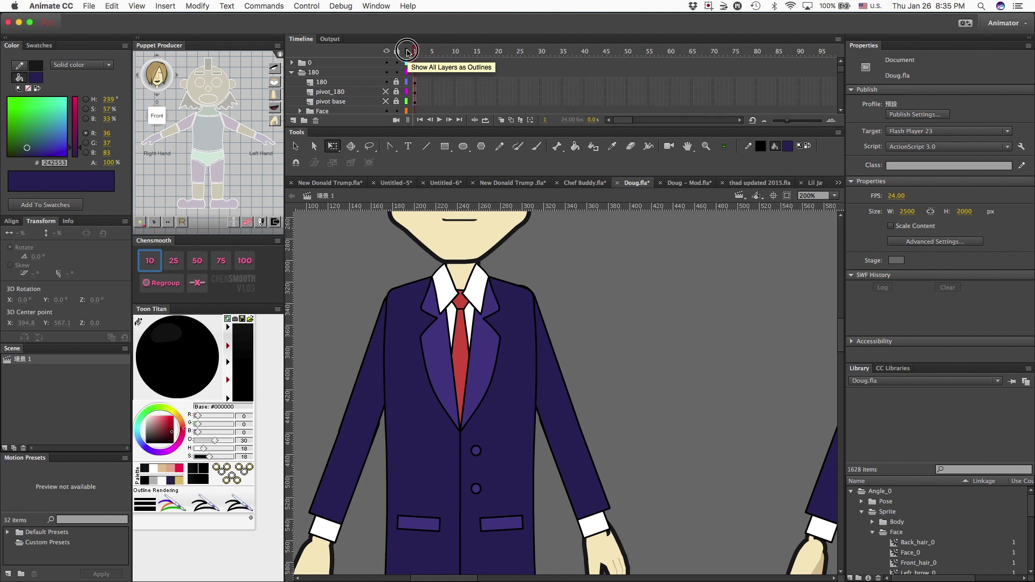
click(407, 51)
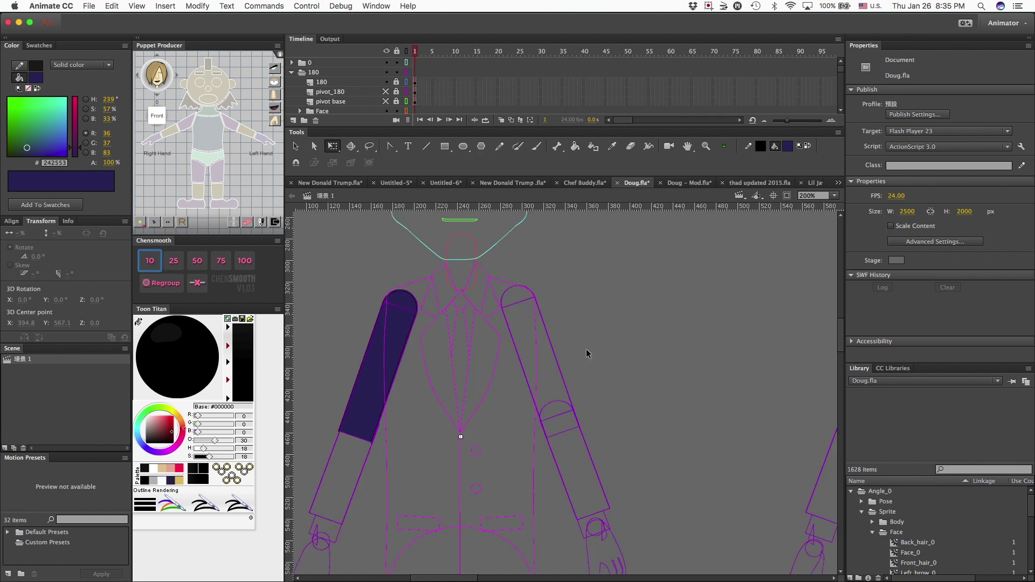
scroll(511, 362, right, 5)
scroll(511, 363, down, 2)
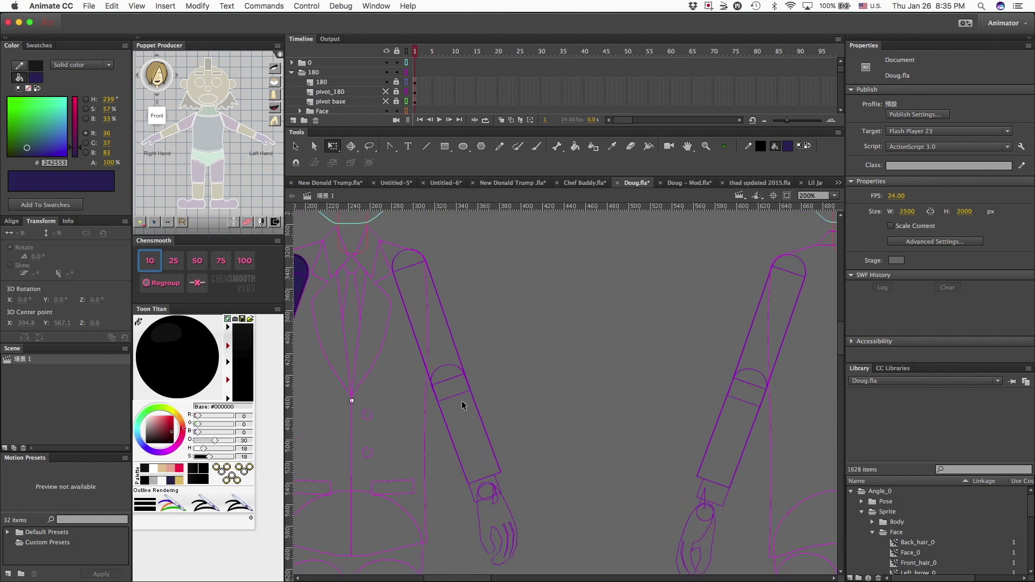
click(483, 429)
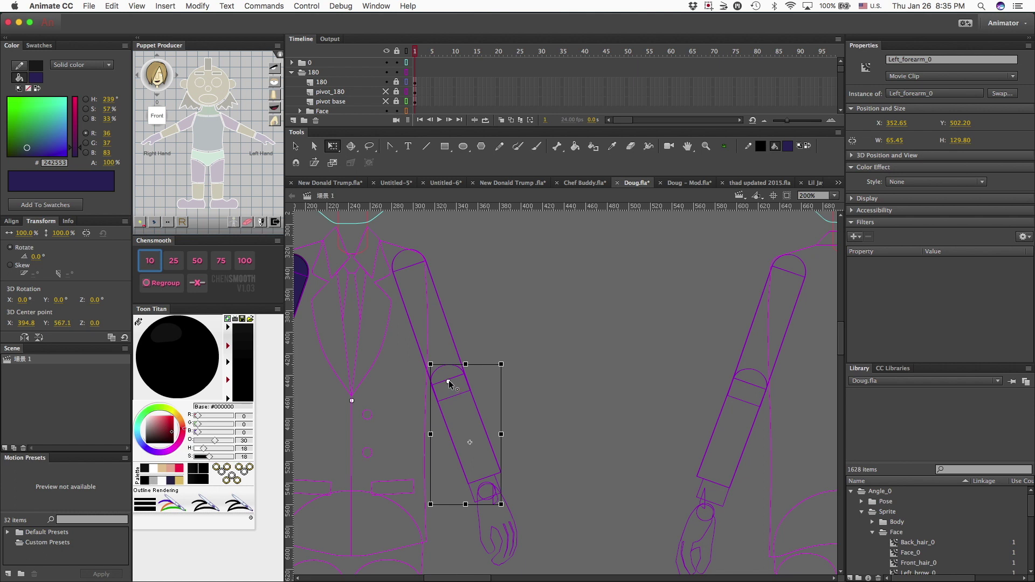
drag(510, 505, 346, 317)
drag(459, 380, 475, 423)
click(408, 50)
- Pull the left forearm and upper arm apart, undo the moves, and zoom out to both characters
drag(468, 438, 577, 431)
drag(441, 360, 542, 329)
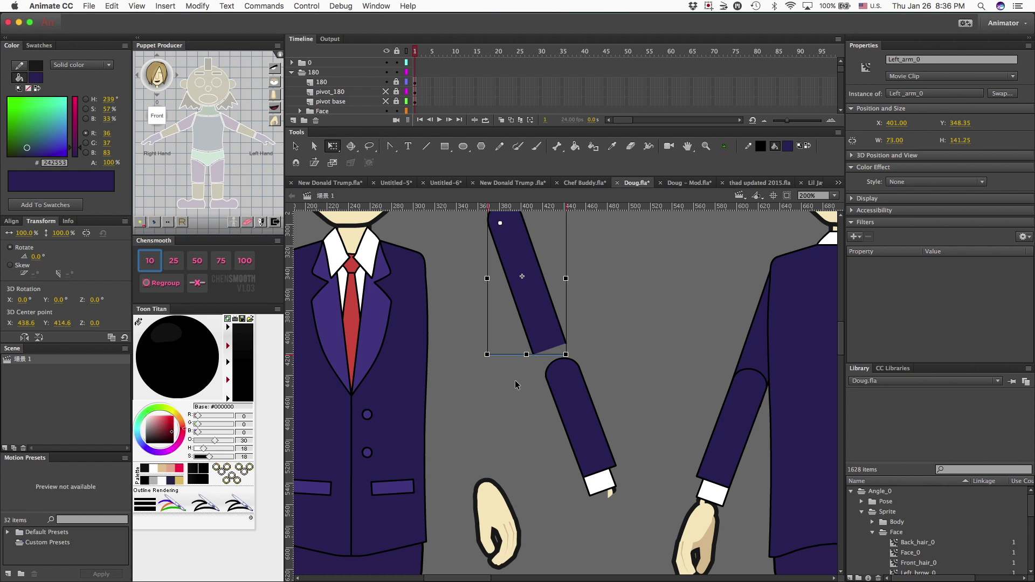
key(super+z)
key(super+z)
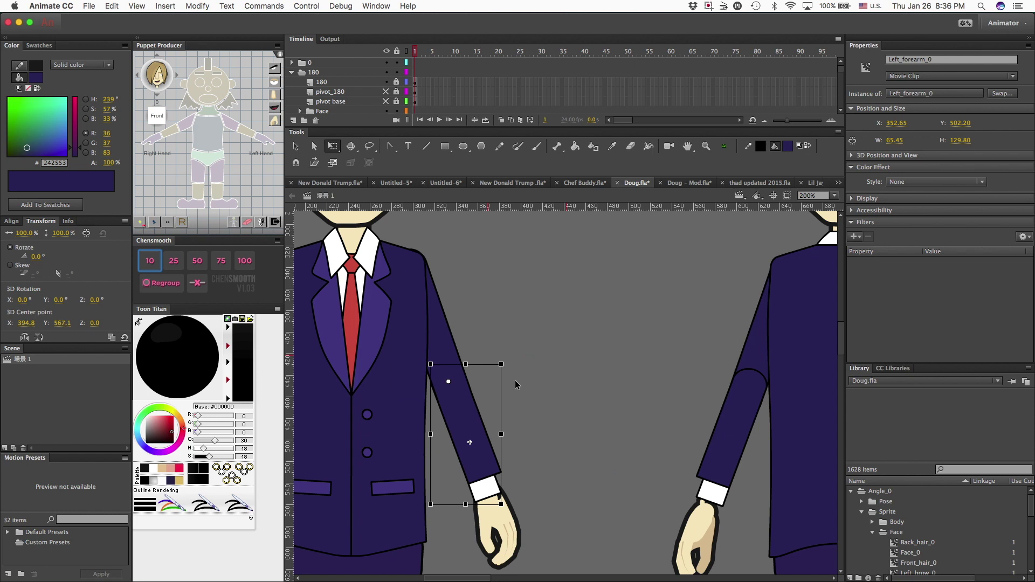
key(super+minus)
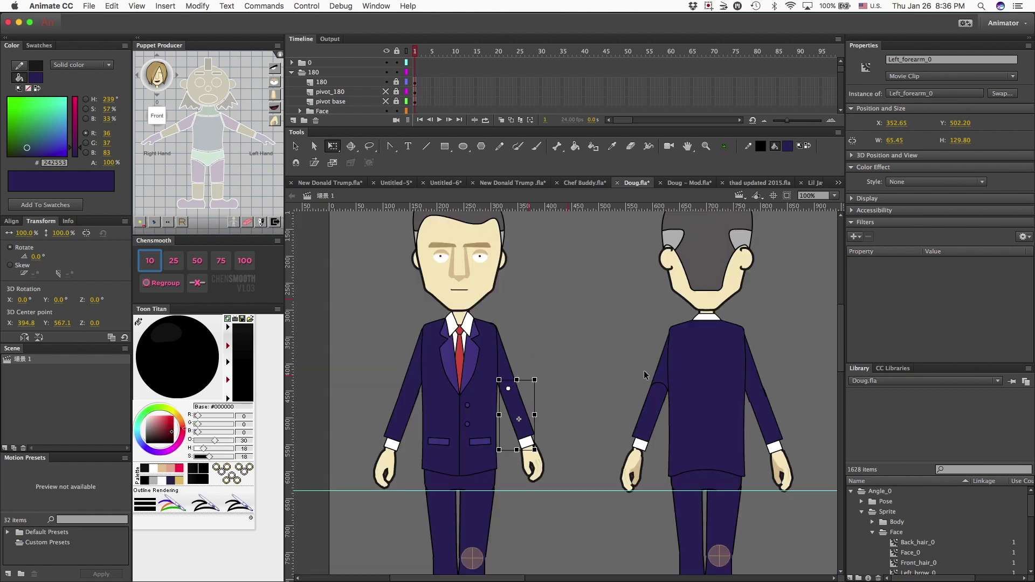
click(559, 343)
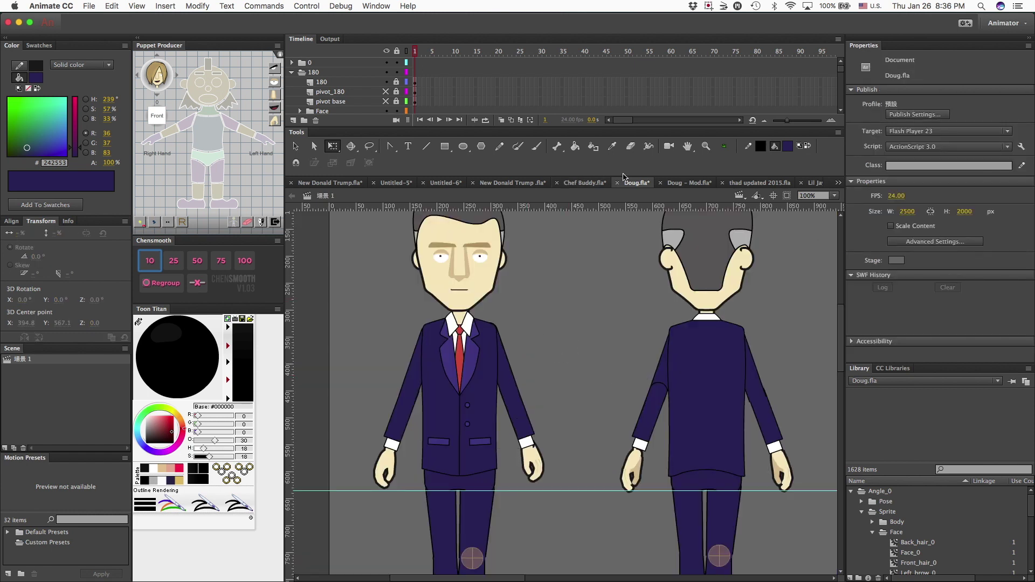
click(690, 183)
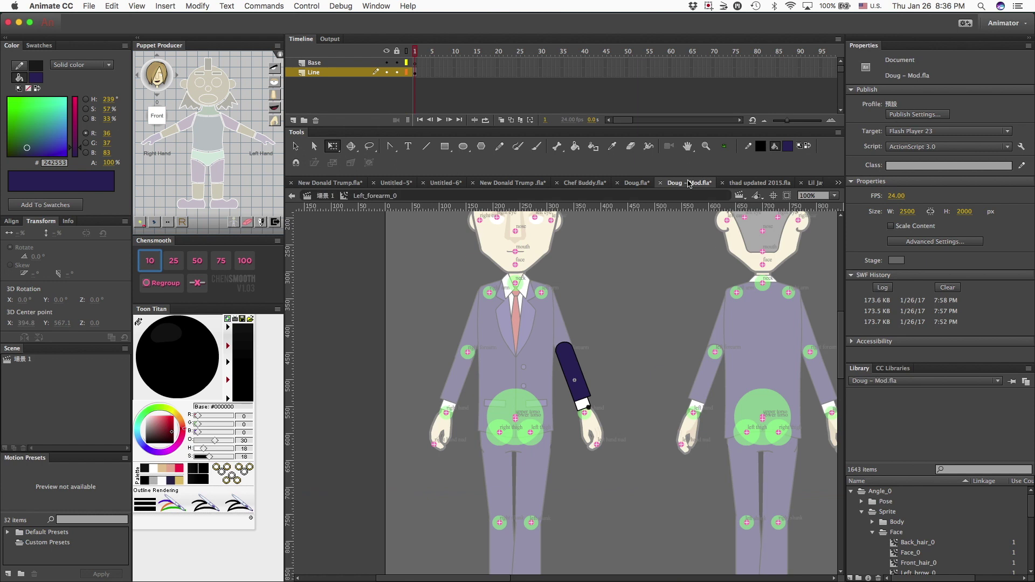
double_click(607, 322)
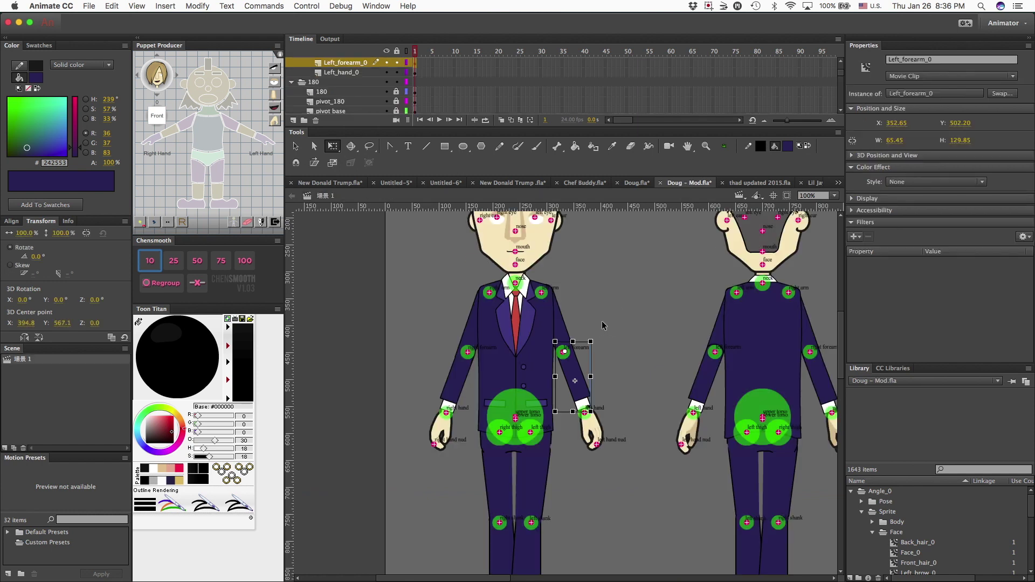
scroll(601, 321, right, 10)
scroll(602, 321, up, 2)
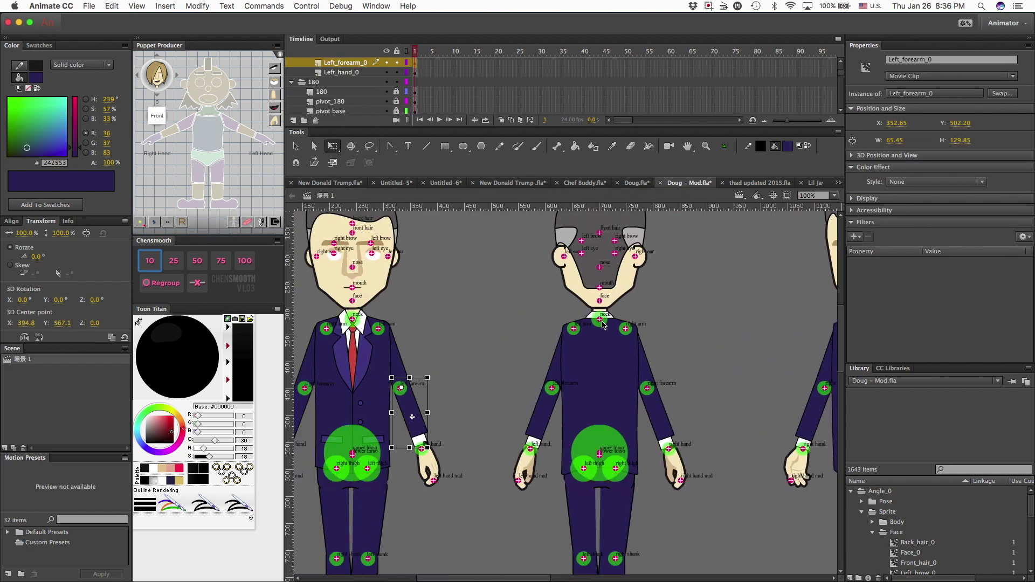
click(631, 183)
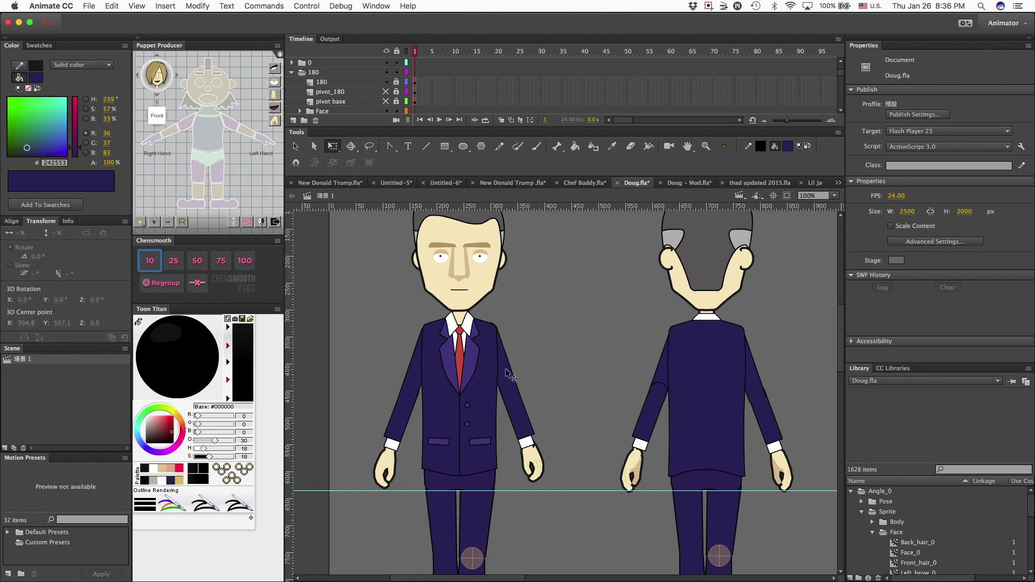
- Inside Left_forearm_0, break the nested clip apart with Cmd+B and return to Scene 1
click(512, 411)
double_click(512, 411)
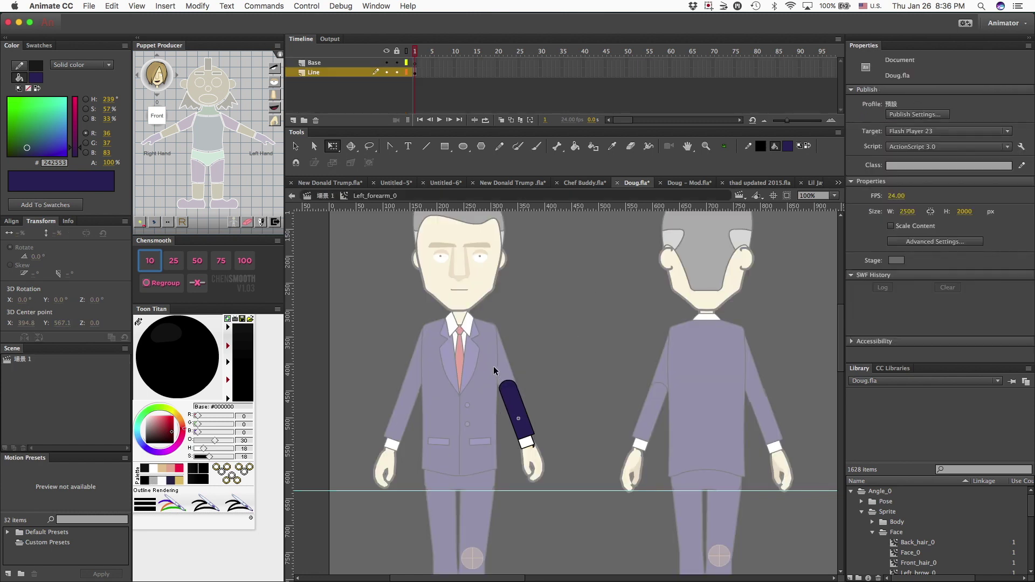
drag(488, 365, 561, 474)
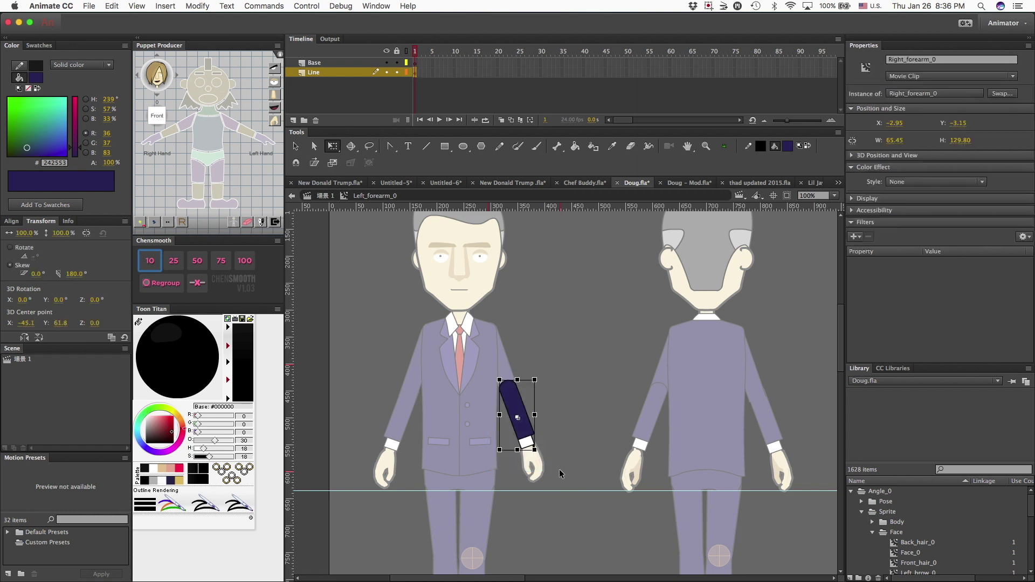
click(194, 7)
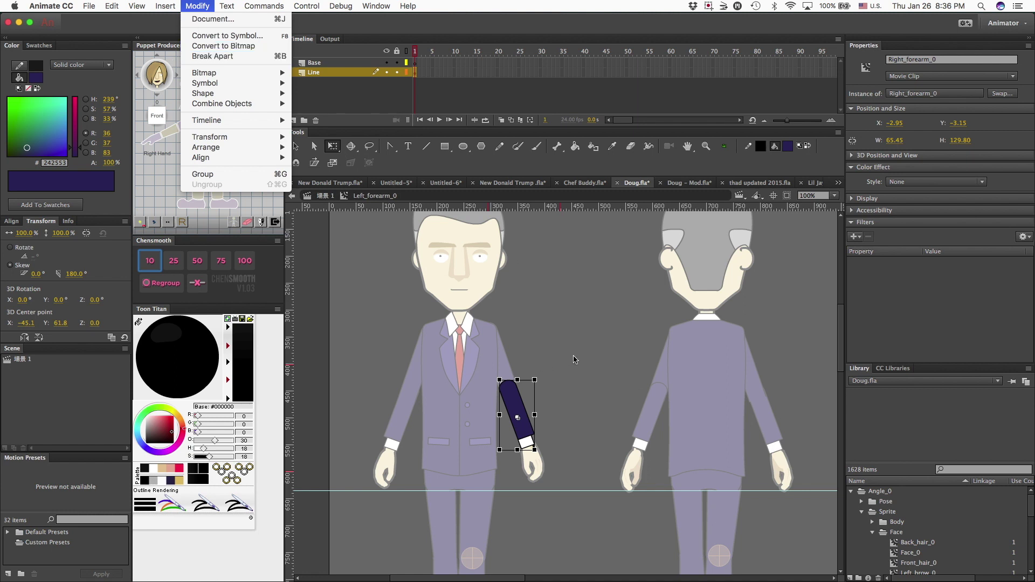
click(561, 366)
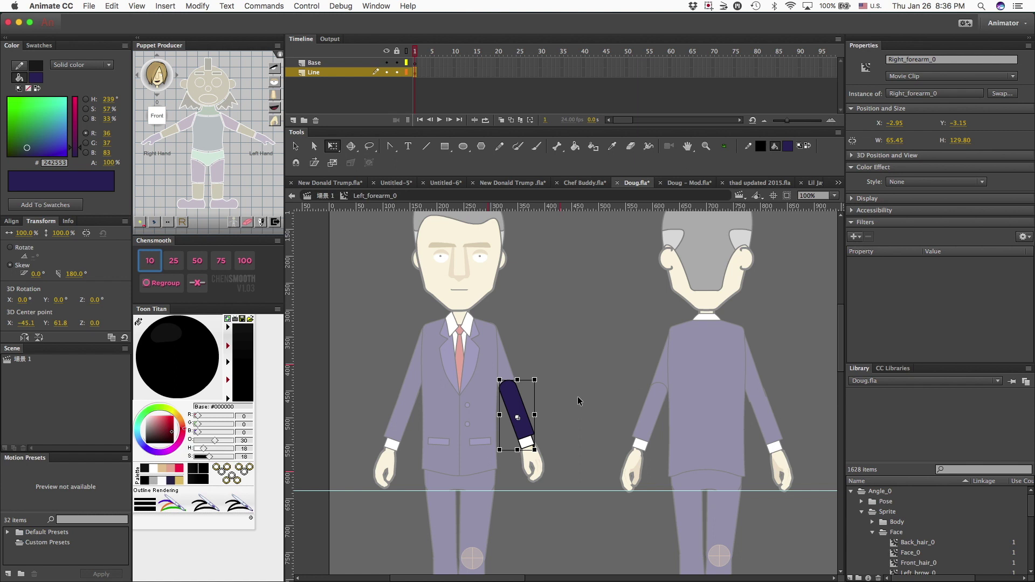
key(super+b)
key(super+b)
key(super+b)
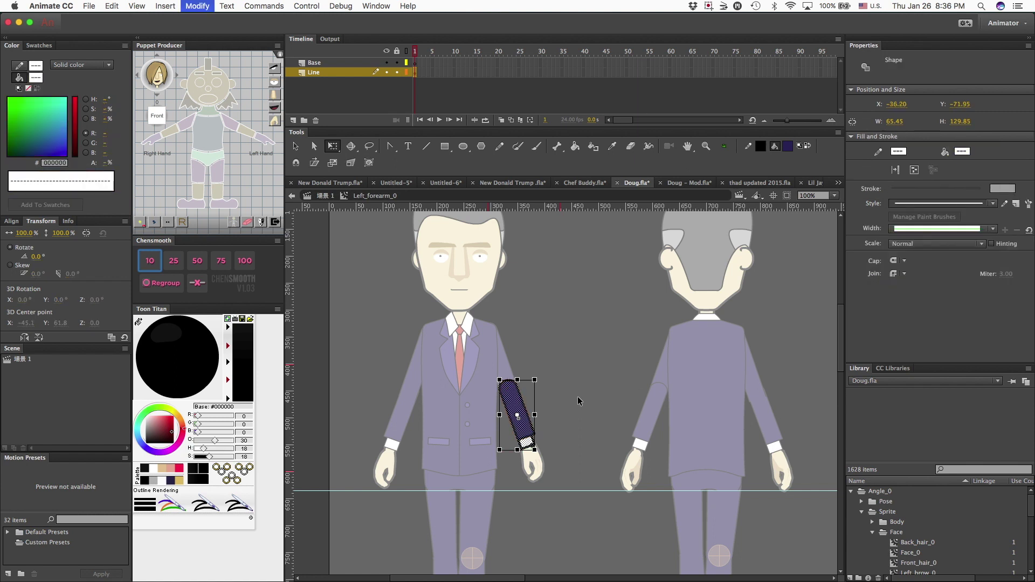
double_click(569, 399)
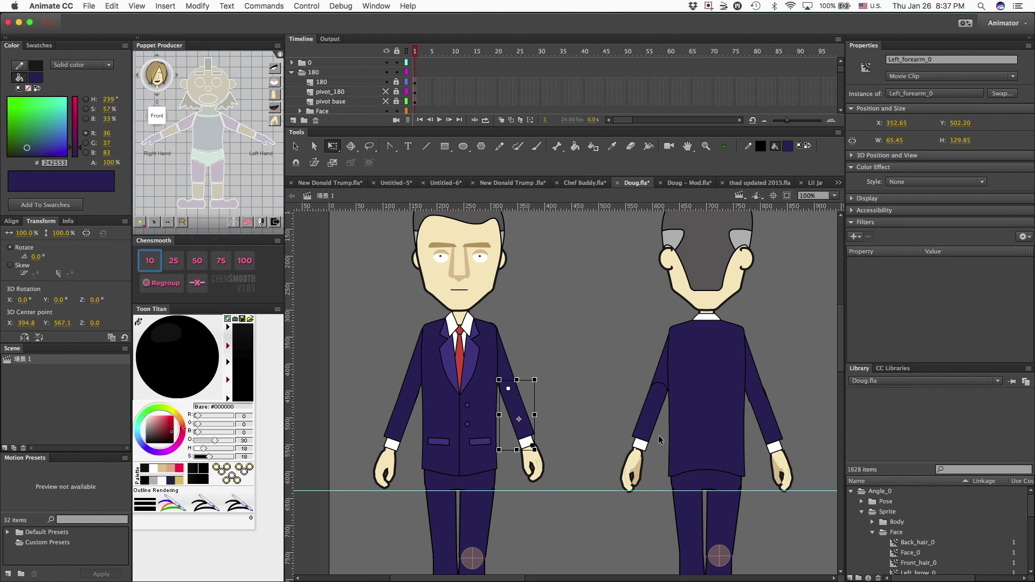
- Select the Right_forearm_0 clip at X 134.65, Y 503.20 on the front figure
click(402, 415)
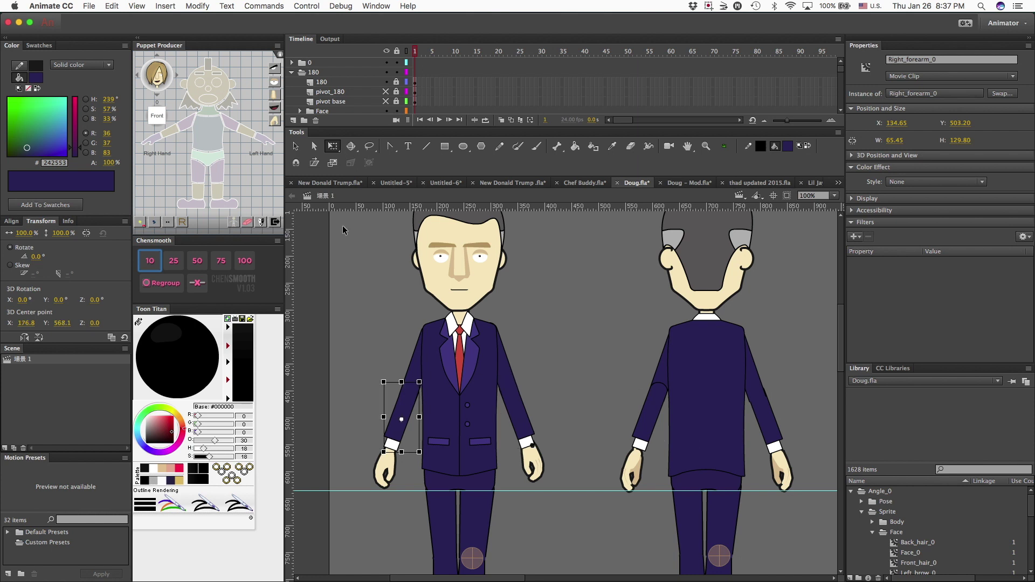